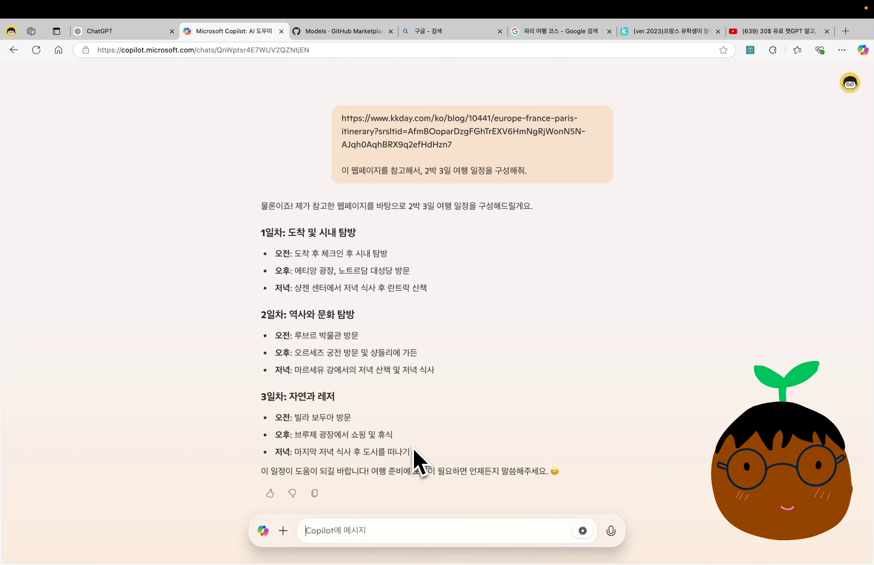
Ask for a more detailed version of the 2박 3일 itinerary with "내용을 좀더 자세하게 설명해줘." and compare the two replies.
text(내용을 좀더 자세하게 설명해주줘.)
key(Return)
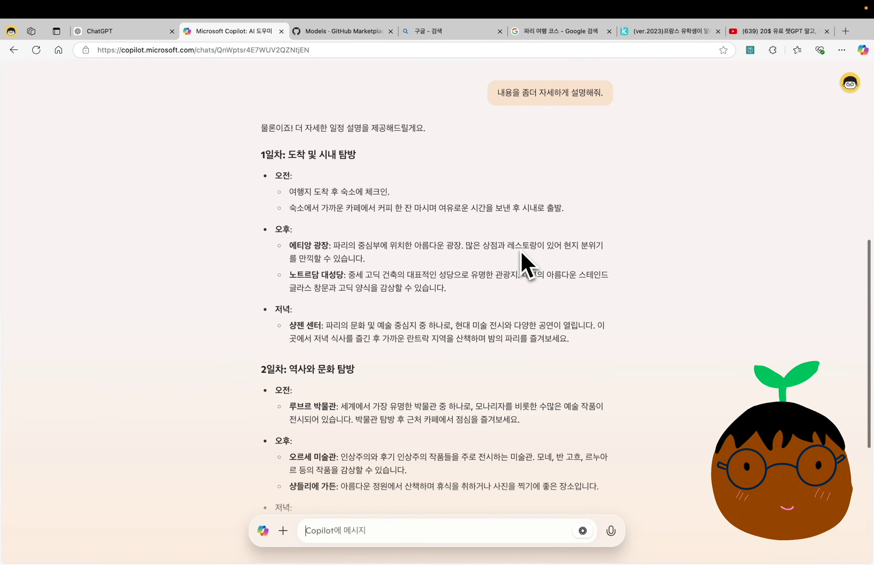
scroll(521, 253, up, 10)
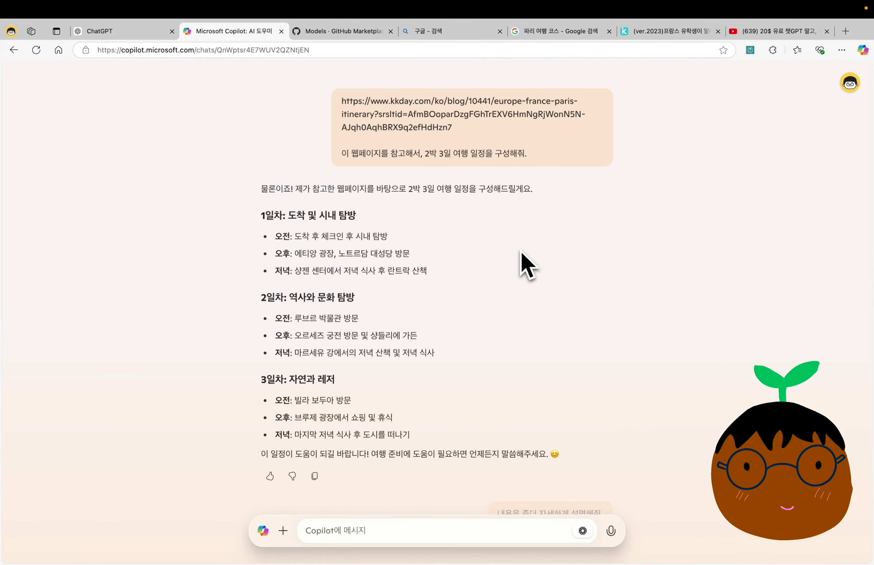
scroll(524, 265, down, 10)
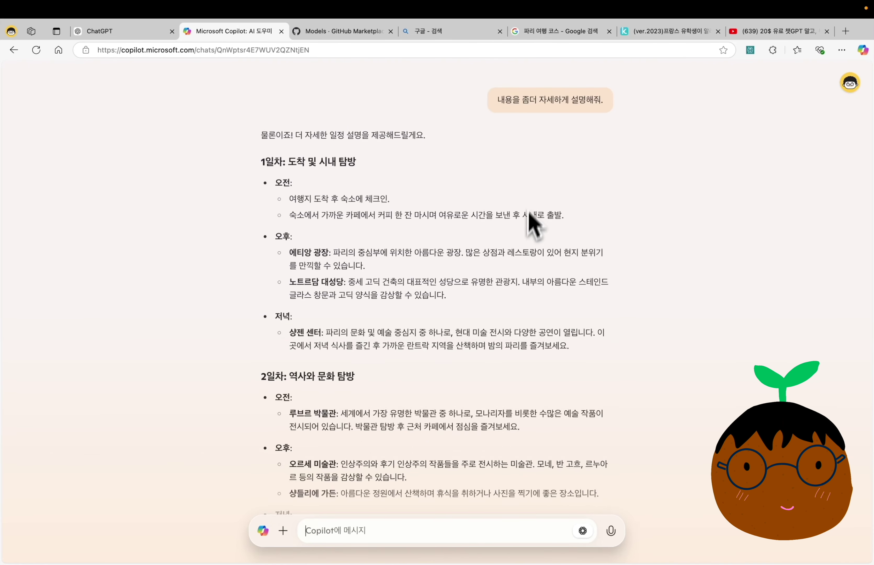
scroll(531, 192, down, 3)
scroll(531, 192, down, 4)
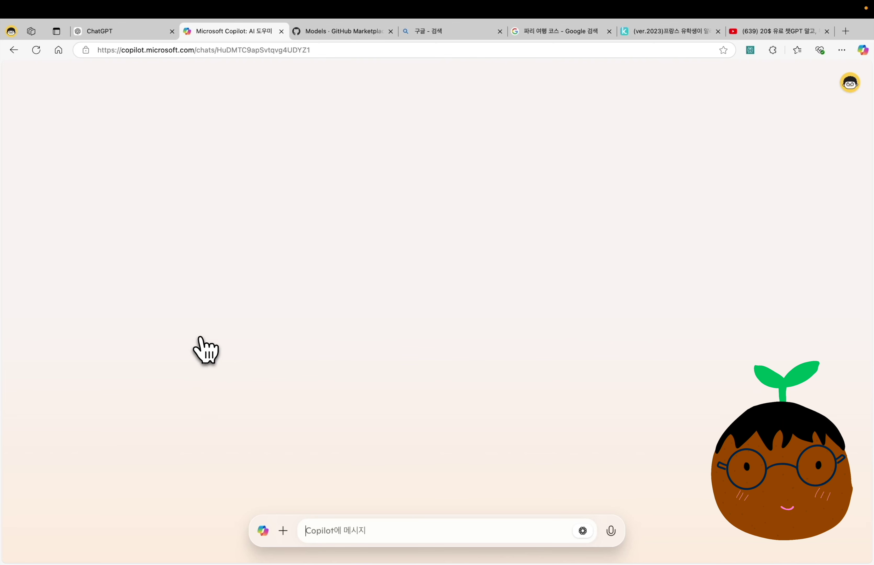
Open the Copilot sidebar beside the Naver article on TV and smartphone use and generate a summary of the page.
click(862, 50)
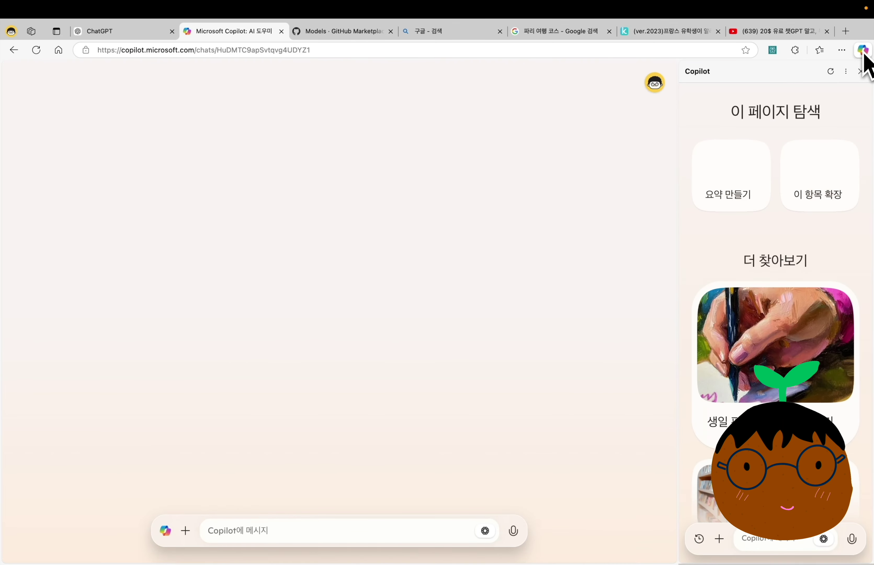
click(863, 53)
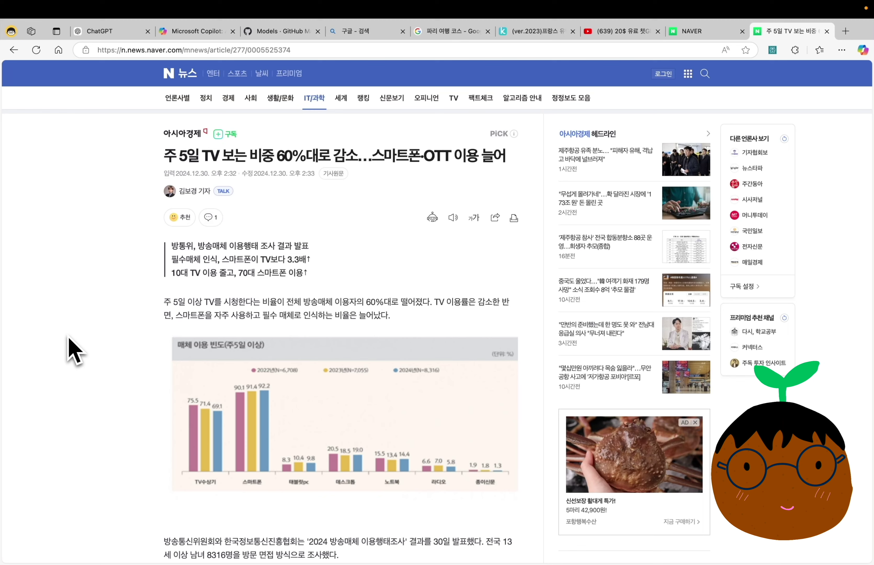
click(863, 51)
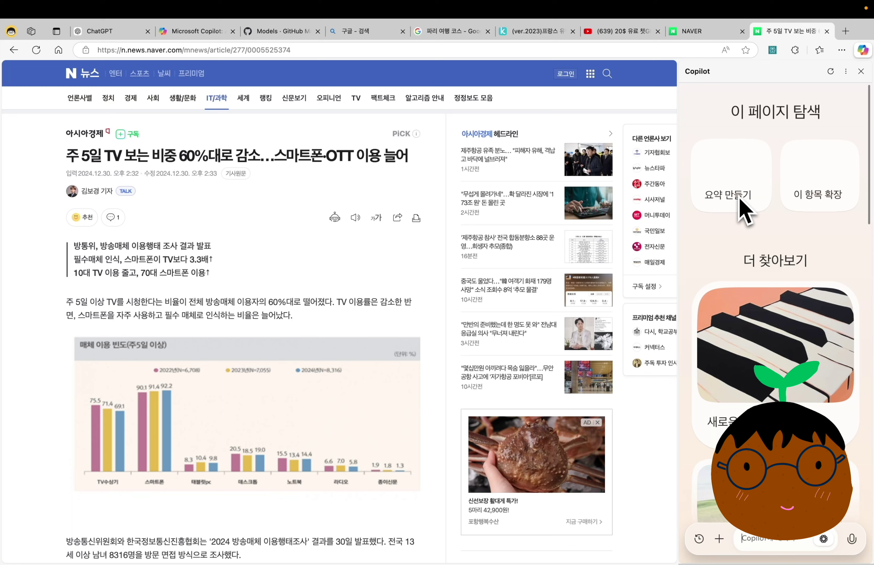
click(735, 189)
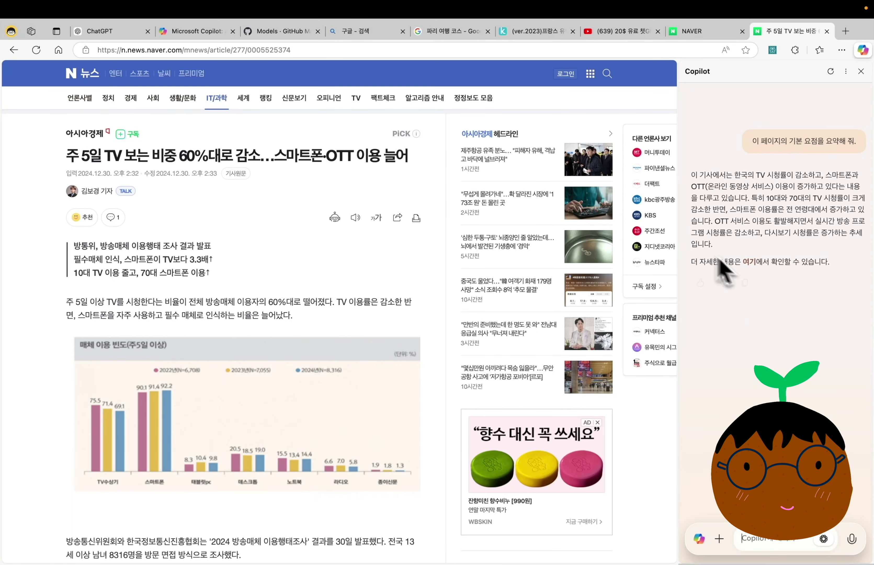
click(751, 266)
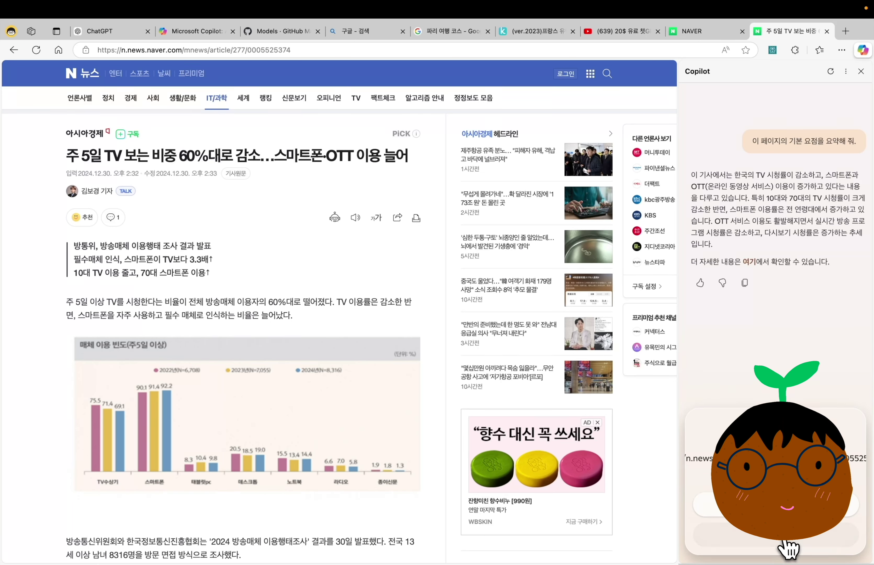
Ask for a more detailed, bulleted explanation of the Naver article with "글머리 기호를 사용해 좀 더 자세하게 설명해 줄래?".
click(749, 540)
text(글머리 기호를 사용해 좀 더 자세하게 설명해 줄래?)
key(Return)
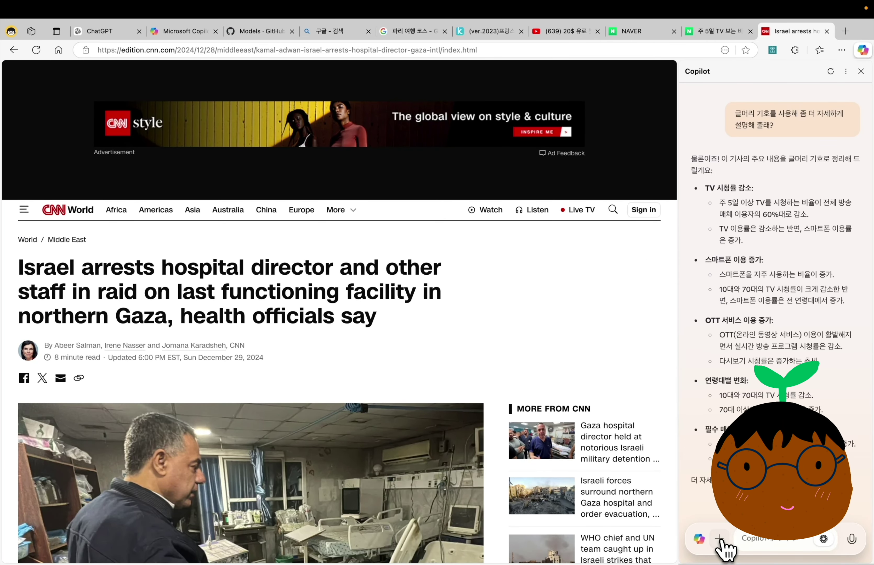
Start a new sidebar chat and request a summary of the CNN article with "이 페이지를 요약해줘.".
click(720, 537)
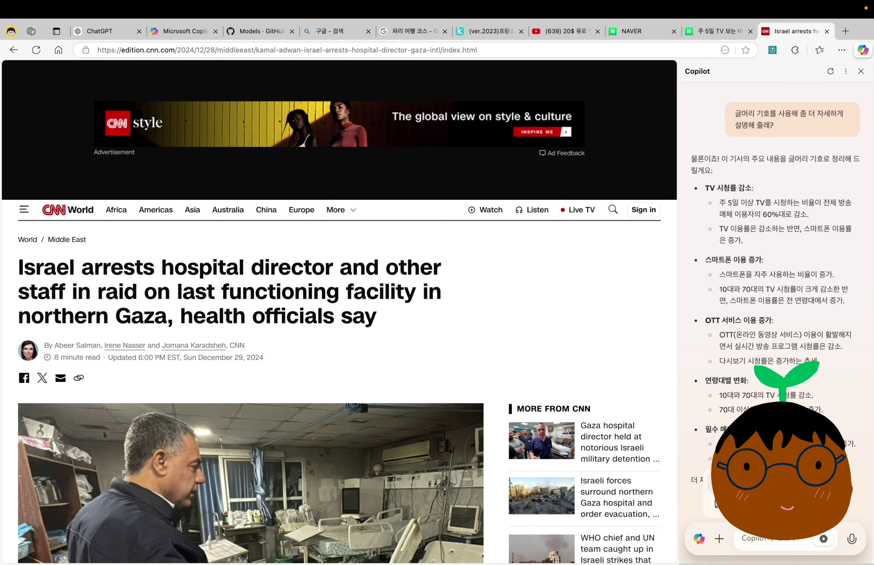
text(이 페이지 요약해줘)
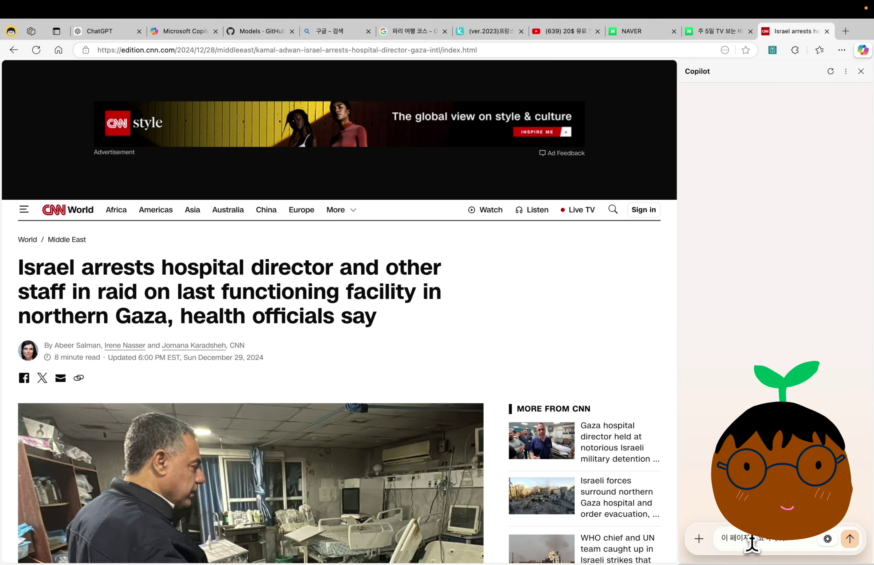
key(Return)
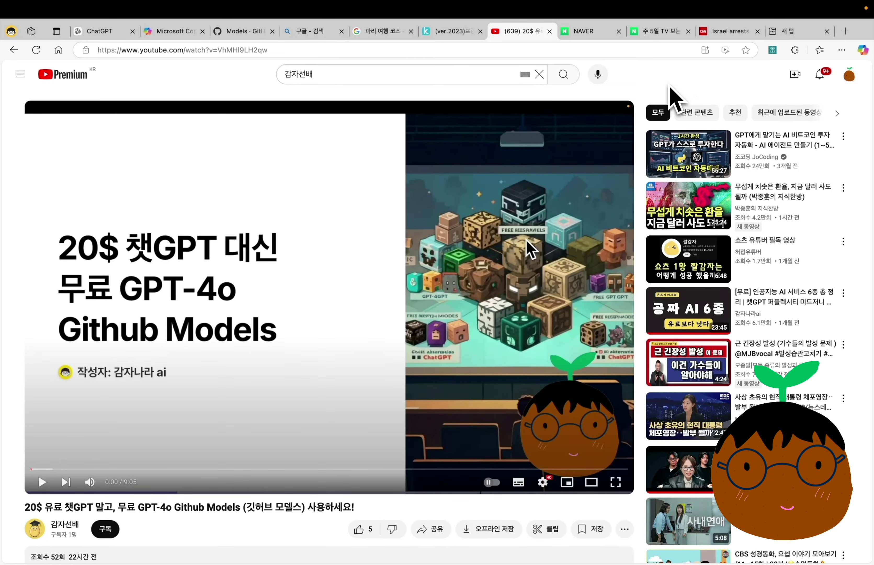
Open Copilot beside the YouTube video about Github Models, start a fresh chat and generate a summary of the page.
click(862, 50)
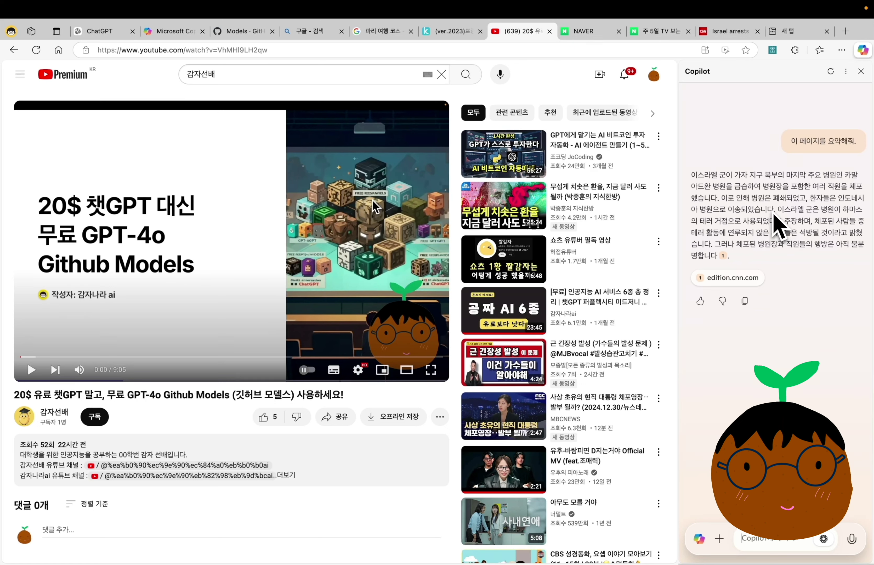
click(719, 538)
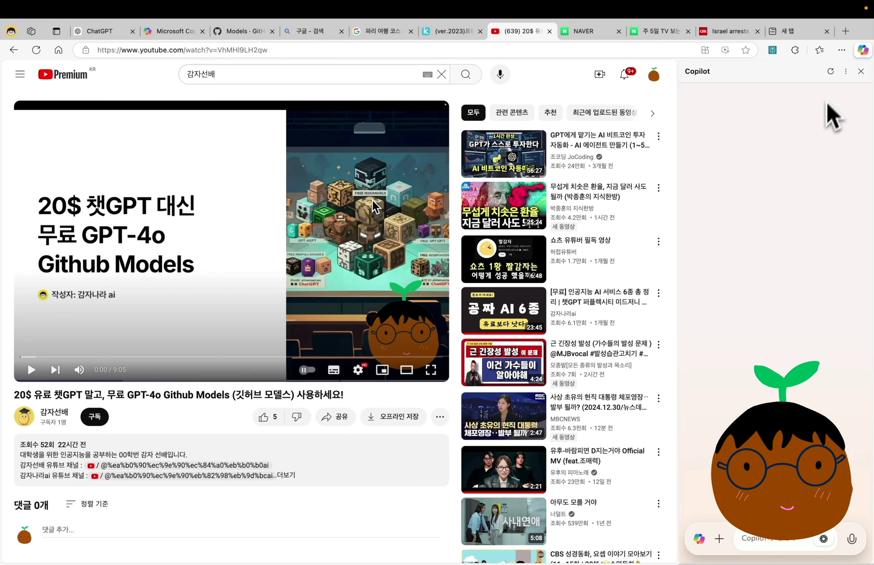
click(832, 74)
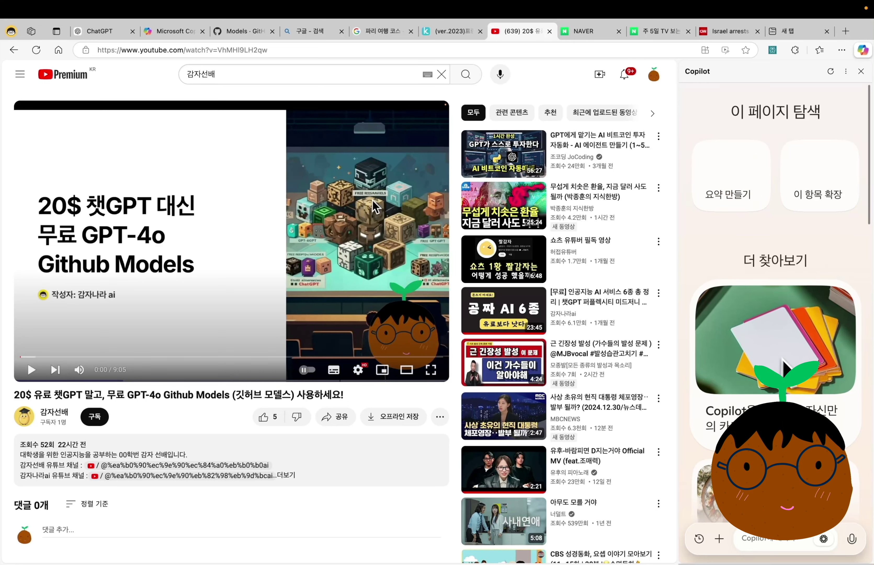
click(736, 204)
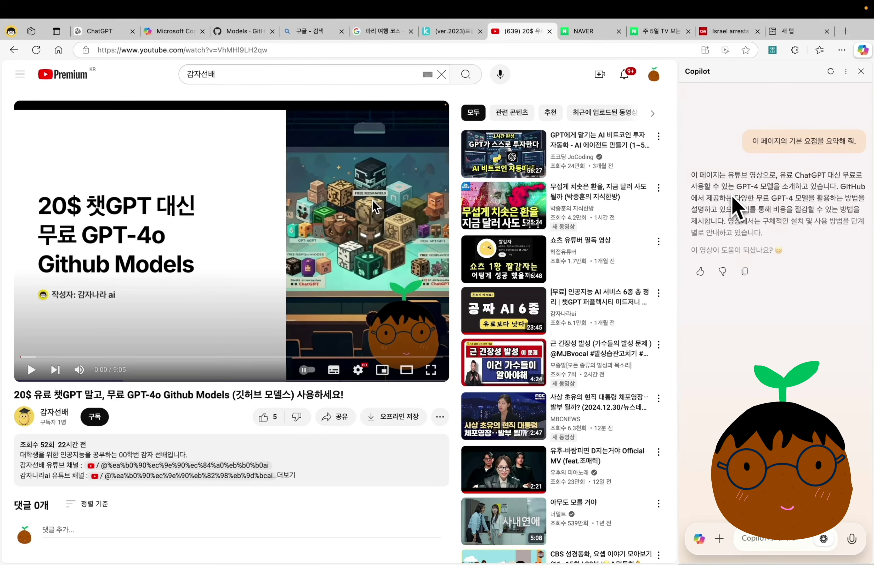
Request a more detailed bulleted summary of the YouTube video with "좀더 자세하게 글머리 기호를 사용해 요약해줘.".
click(783, 546)
text(좀더 자세하게 글머리 기호를 사용해 요약해줘.)
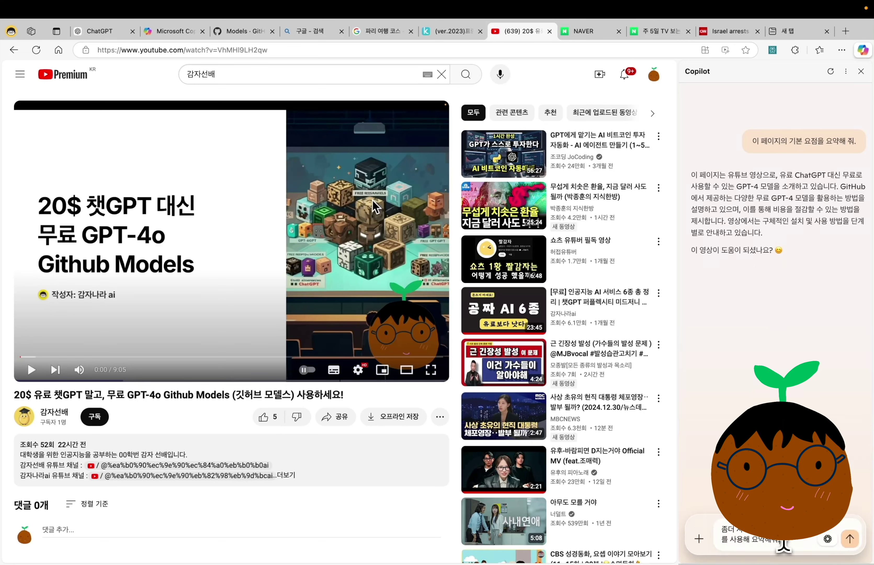
key(Return)
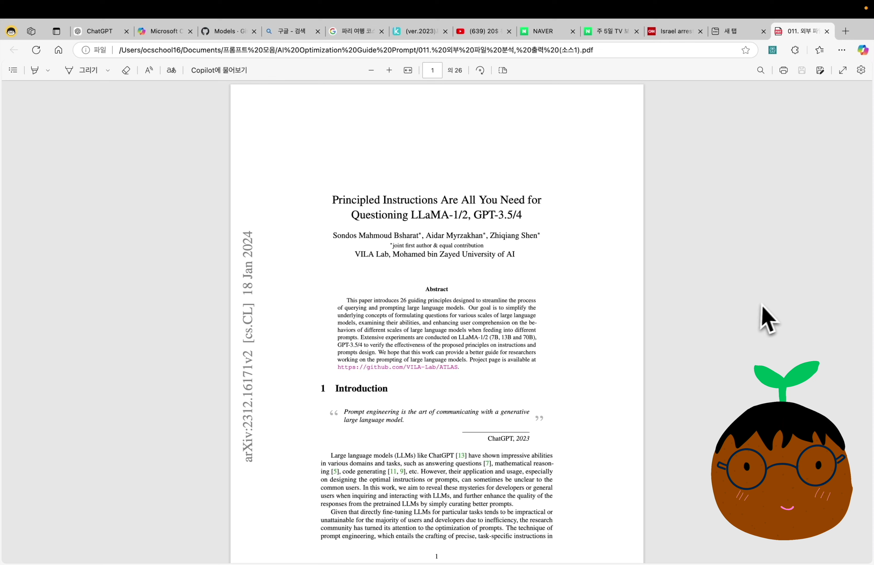
Open Copilot beside the "Principled Instructions Are All You Need" PDF, reset to a new chat and generate a summary of the document.
click(863, 50)
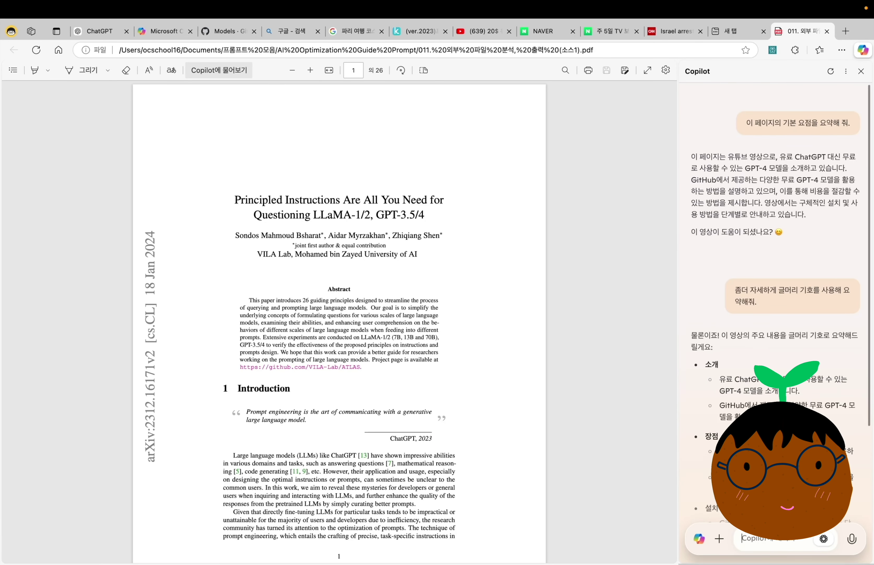
click(720, 538)
click(715, 503)
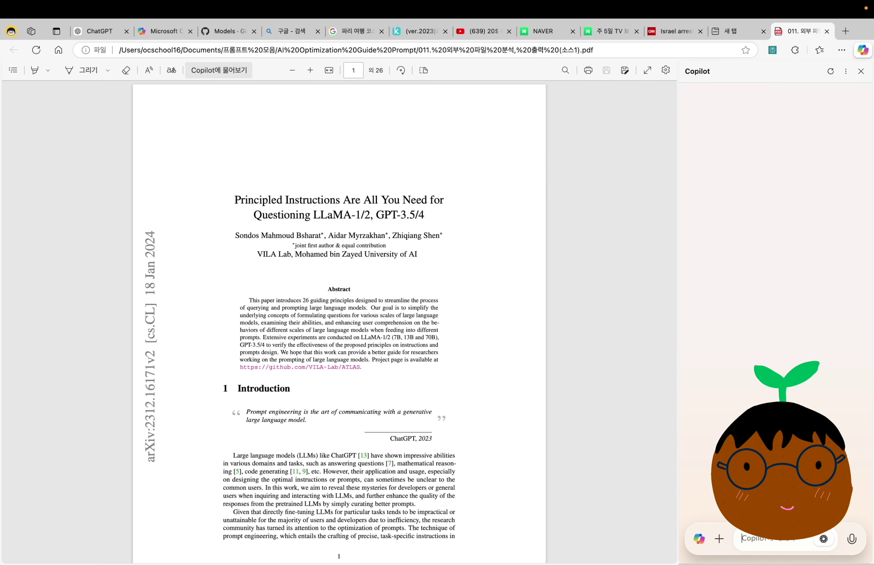
click(831, 74)
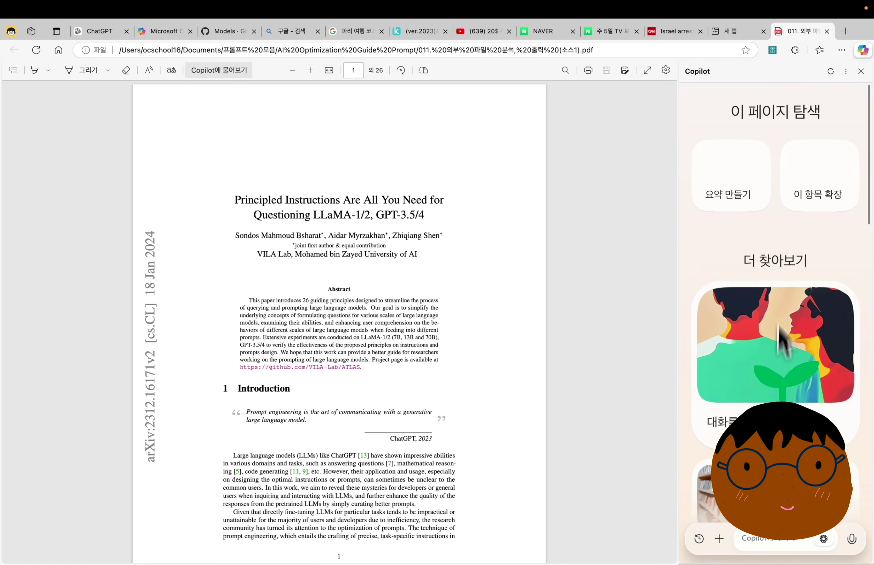
click(726, 200)
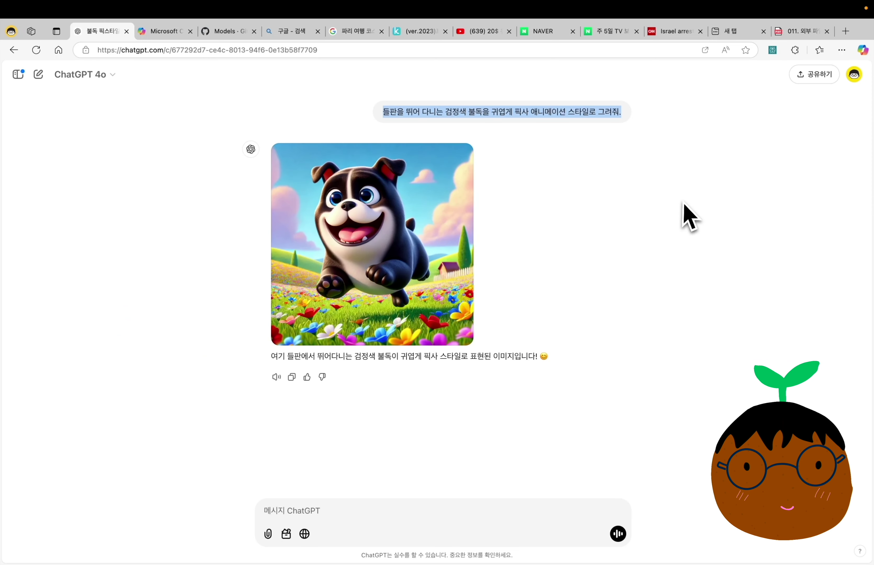
Switch to the Microsoft Copilot chat and request an image with "들판을 뛰어 다니는 검정색 불독을 귀엽게 픽사 애니메이션 스타일로 그려줘.".
click(689, 216)
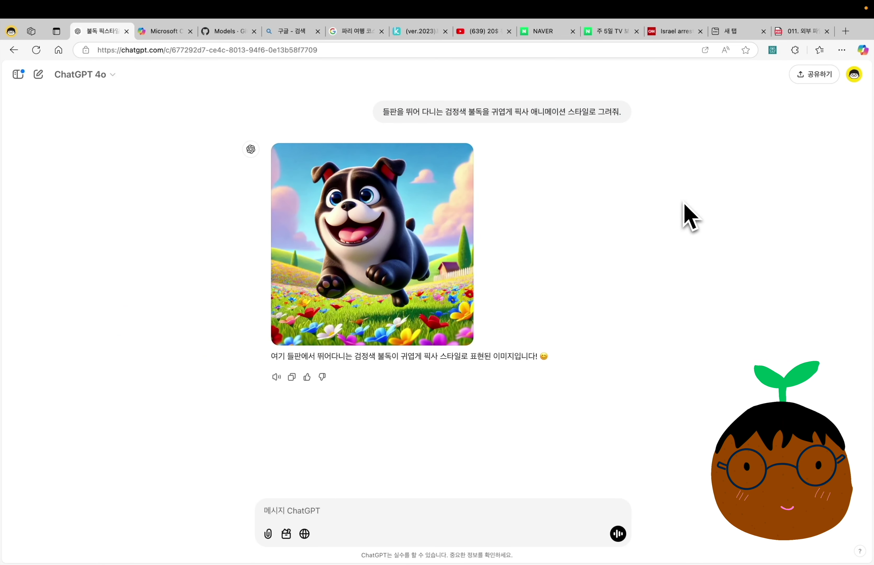
key(ctrl+Tab)
click(351, 531)
text(들판을 뛰어 다니는 검정색 불독을 귀엽게 픽사 애니메이션 스타일로 그려줘.)
key(Return)
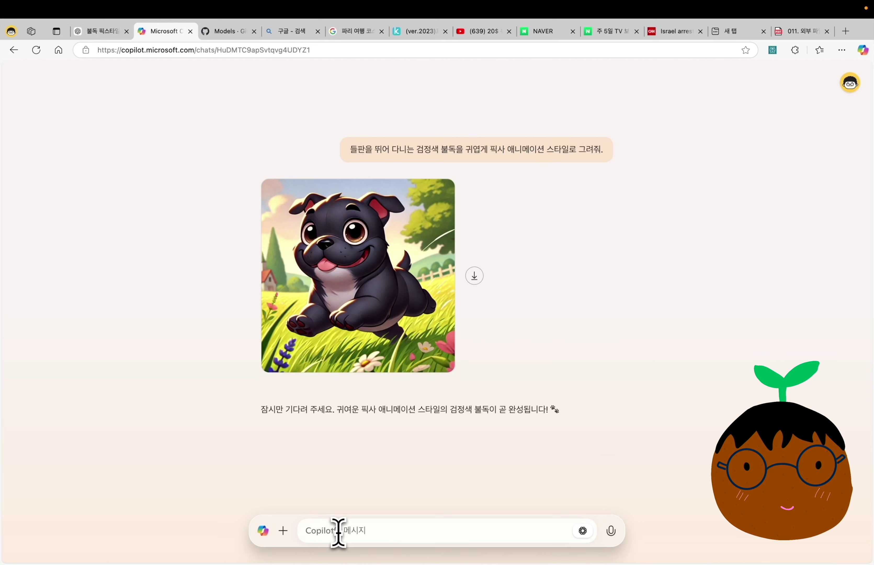
Ask Copilot to redraw the bulldog with "다시 하나 그려줘", and request a version in black & white 팬 아트 style.
text(다시 하나 그려줘)
key(Return)
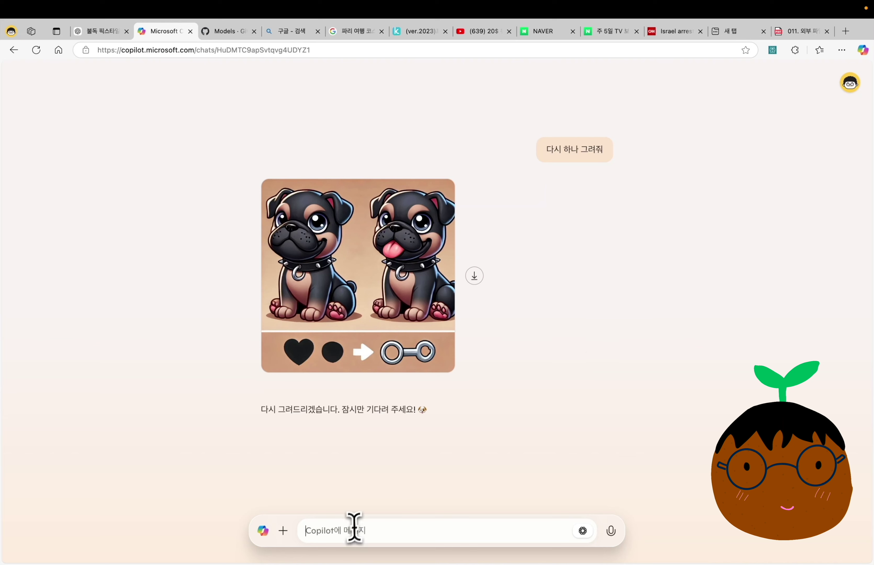
text(블랙 & 화인트 팬 아트 스타일로 그려줘.)
key(Return)
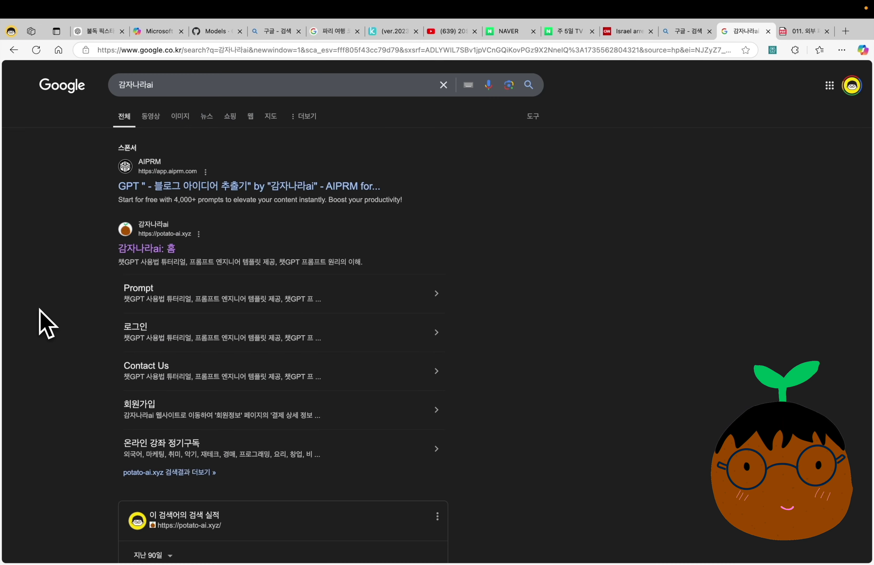
Log in to the 감자나라ai website and open the 달리 프롬프트 만들기 GPT from its GPTS page.
click(153, 251)
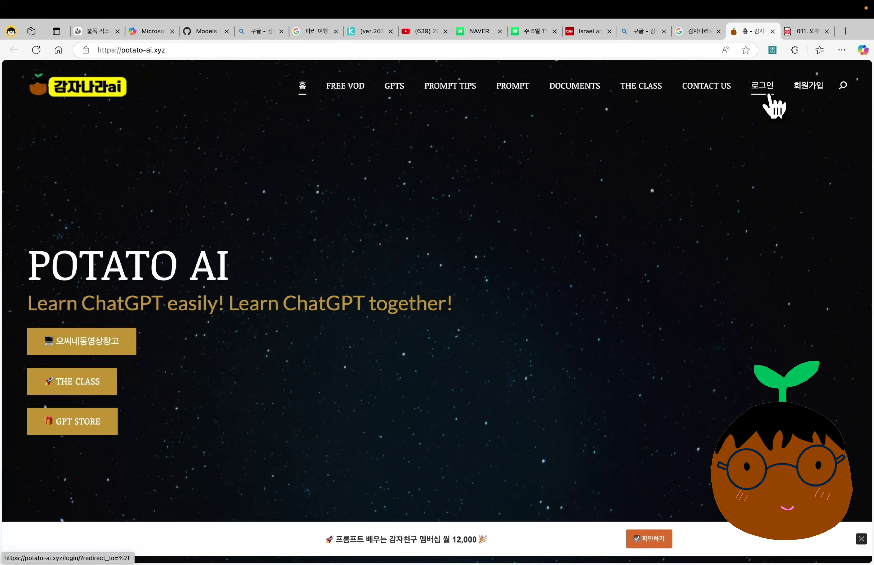
click(768, 96)
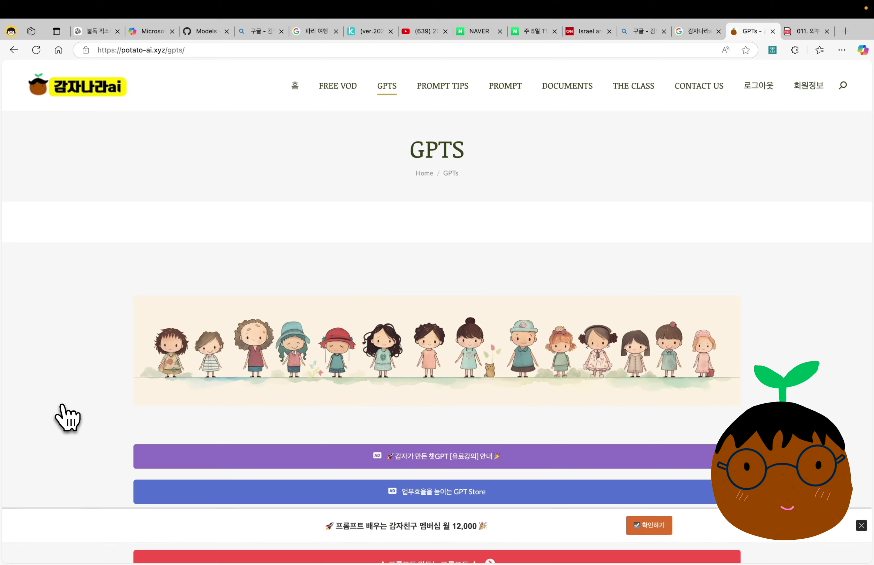
scroll(68, 415, down, 5)
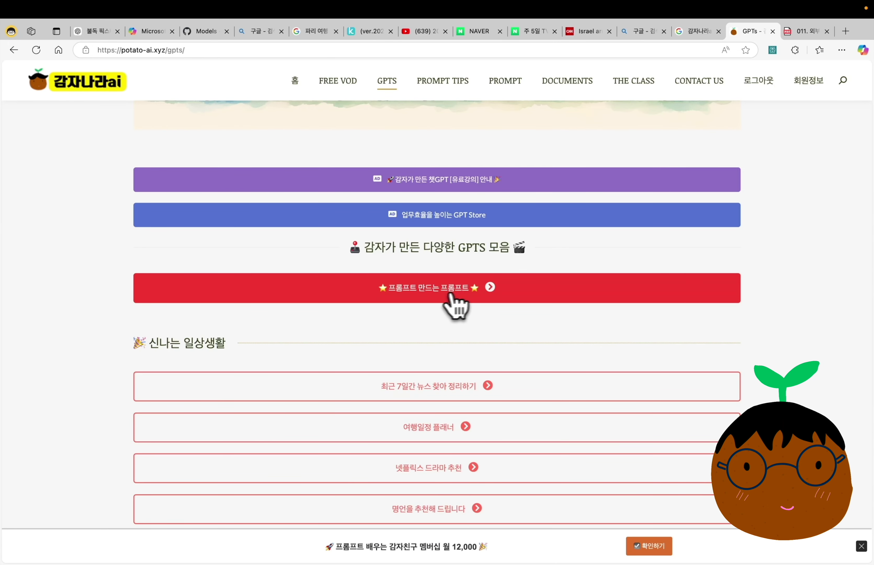
scroll(542, 294, down, 10)
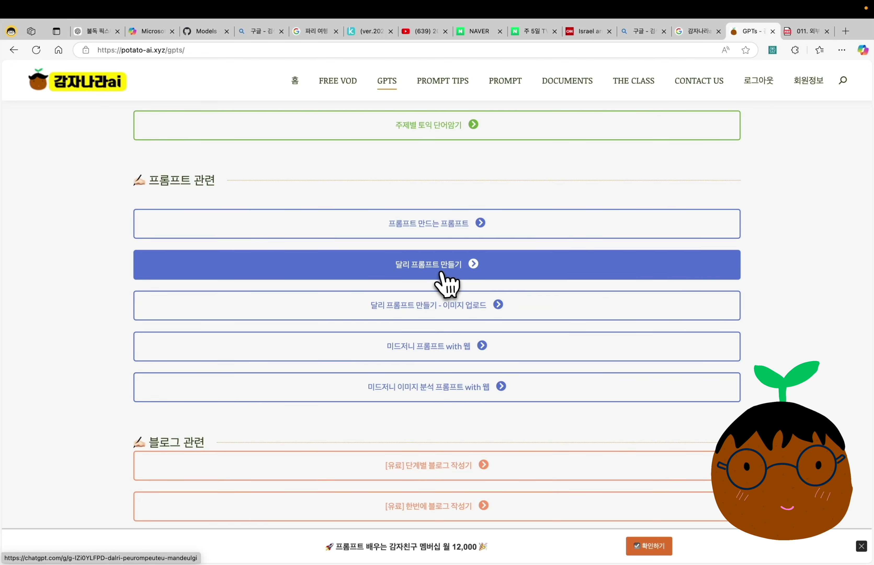
click(571, 263)
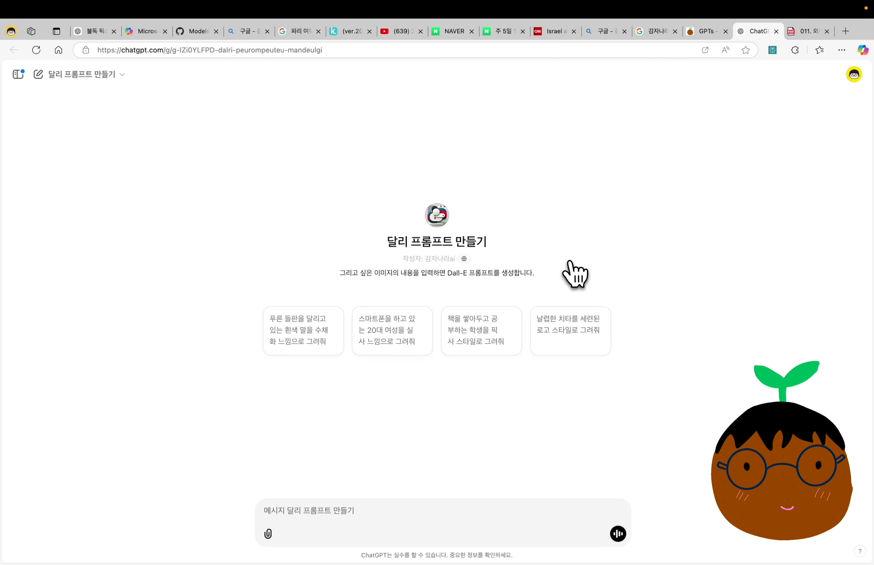
Generate image prompts from "들판을 뛰어 다니는 검정색 불독을 귀엽게 픽사 애니메이션 스타일로 그려줘." and review the suggested prompts.
text(들판을 뛰어 다니는 검정색 불독을 귀엽게 픽사 애니메이션 스타일로 그려줘.)
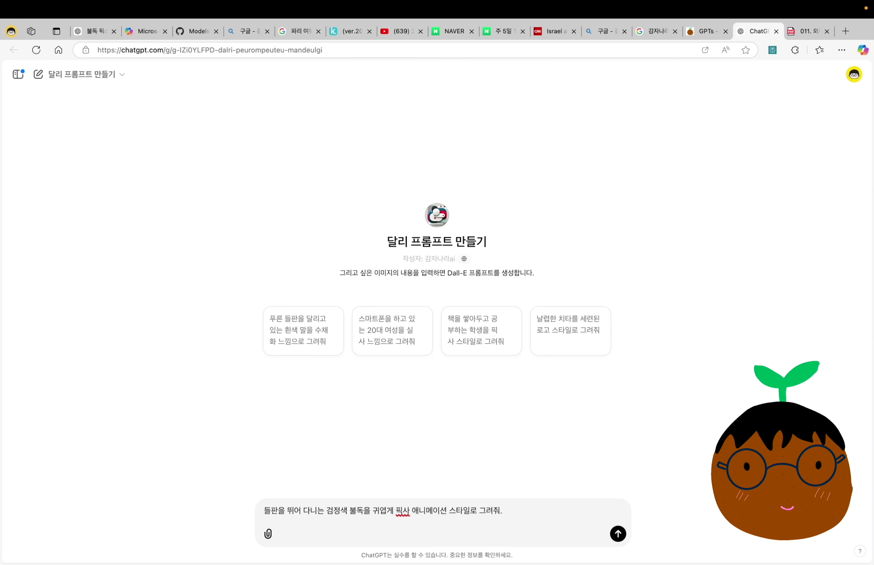
key(Return)
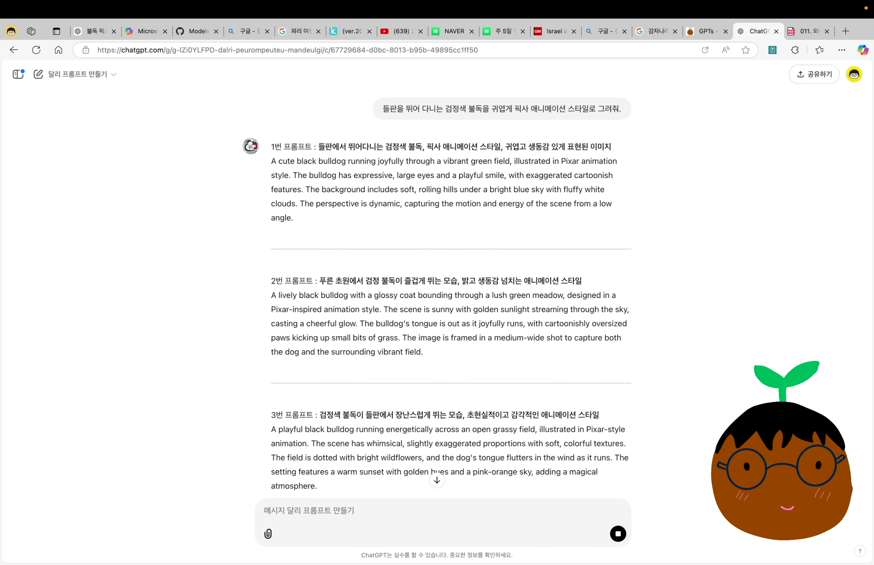
scroll(363, 363, down, 3)
scroll(363, 363, up, 3)
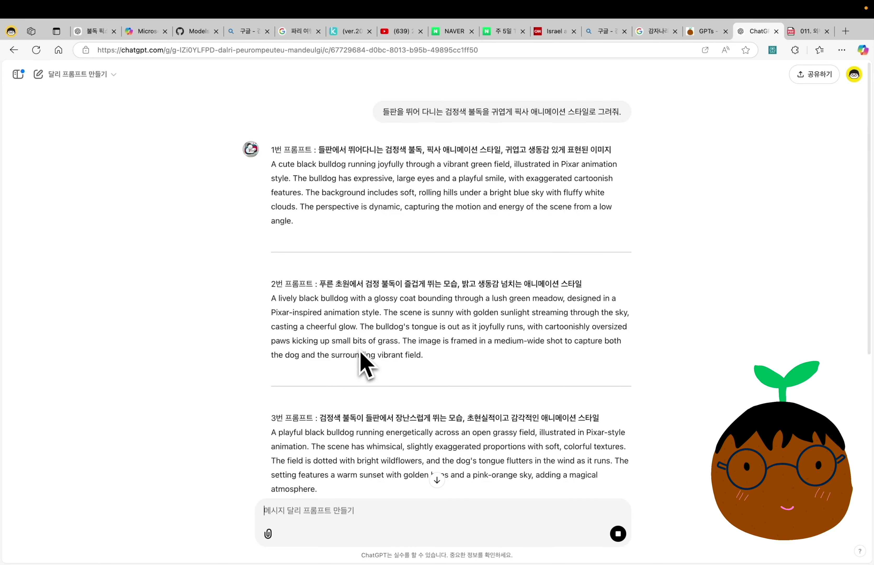
Copy the first generated English bulldog prompt, switch to the Copilot chat, and submit it below "아래 이미지를 그려줘.".
drag(312, 227, 270, 164)
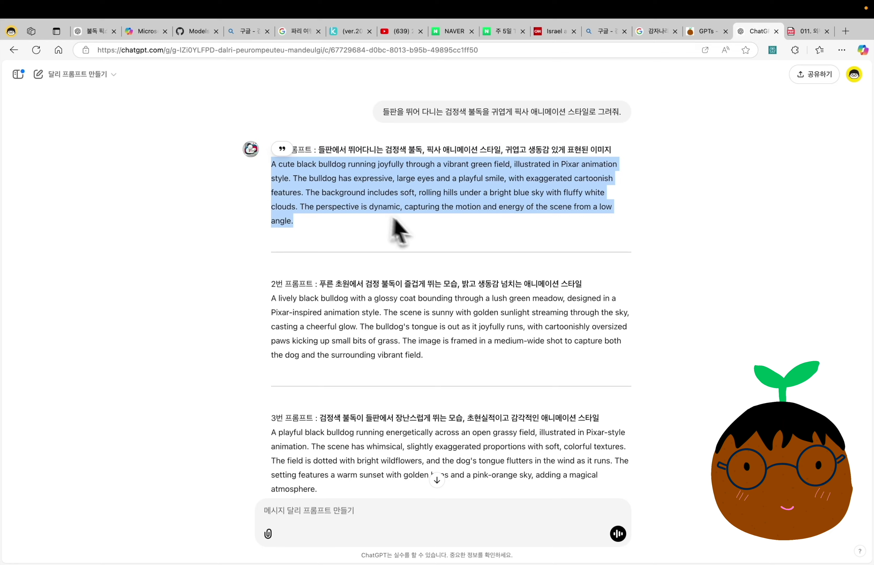
key(super+c)
key(super+2)
key(shift+Return)
key(super+v)
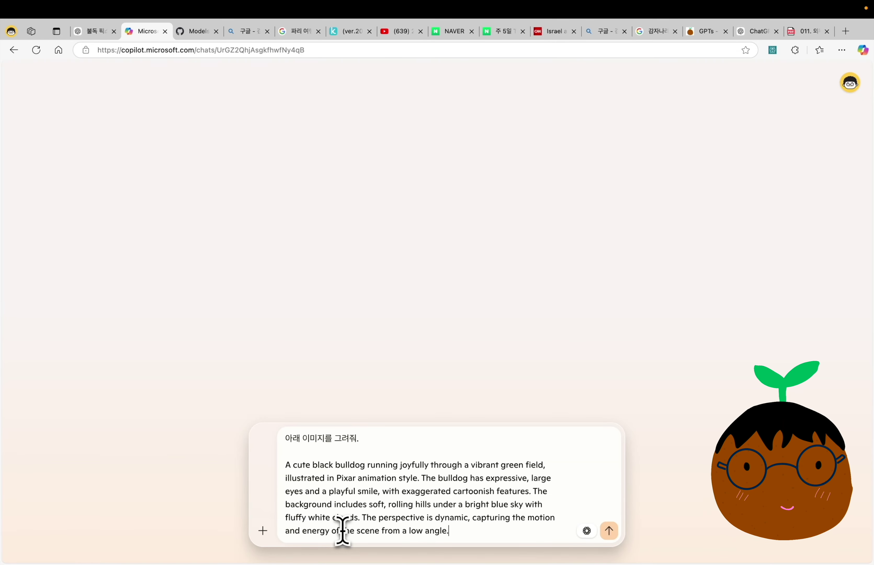
key(Return)
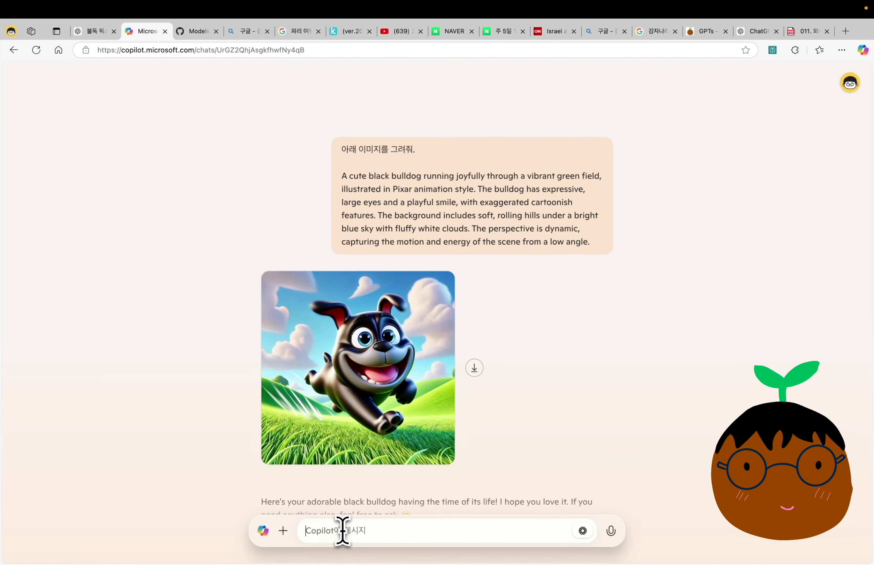
Request another Copilot image with "아래 이미지를 그려줘" and the second prompt, beginning "A lively black bulldog with a glossy coat".
key(super+v)
key(Return)
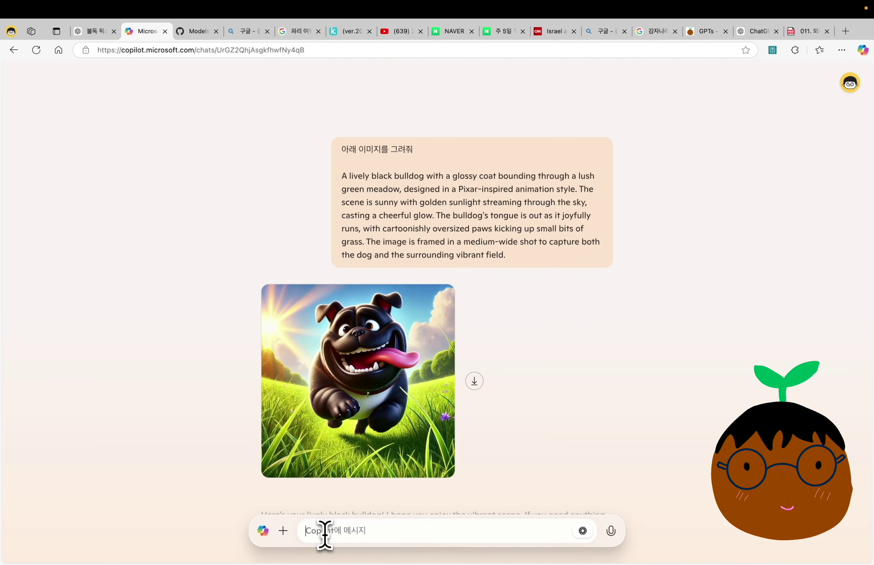
scroll(527, 419, up, 7)
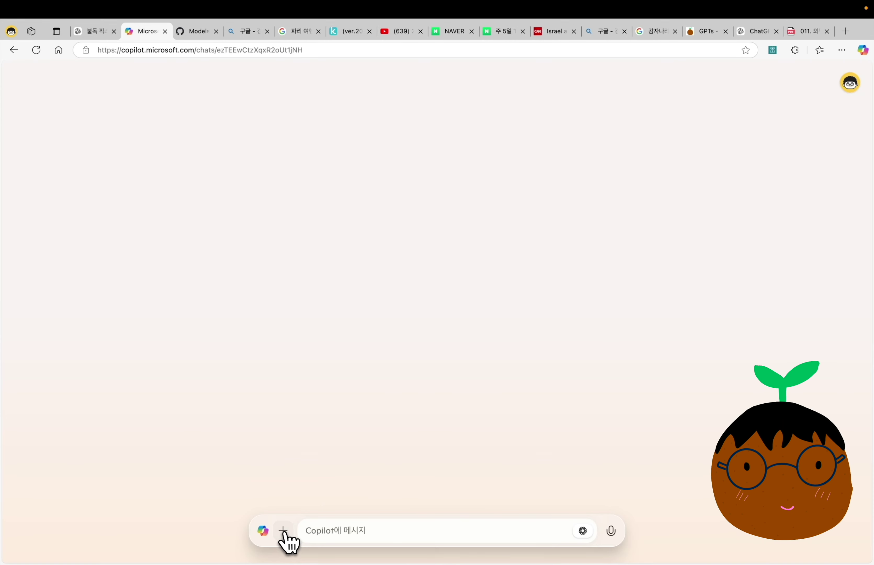
Upload the cherry muffin photo to Copilot and ask "이 이미지를 묘사해줘.".
click(284, 533)
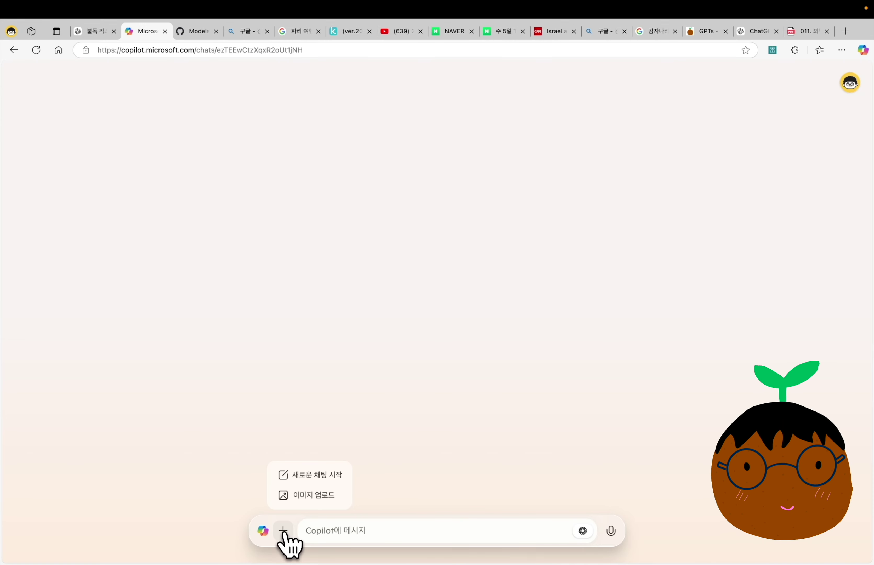
click(326, 496)
text(이 이미지를 묘사해줘.)
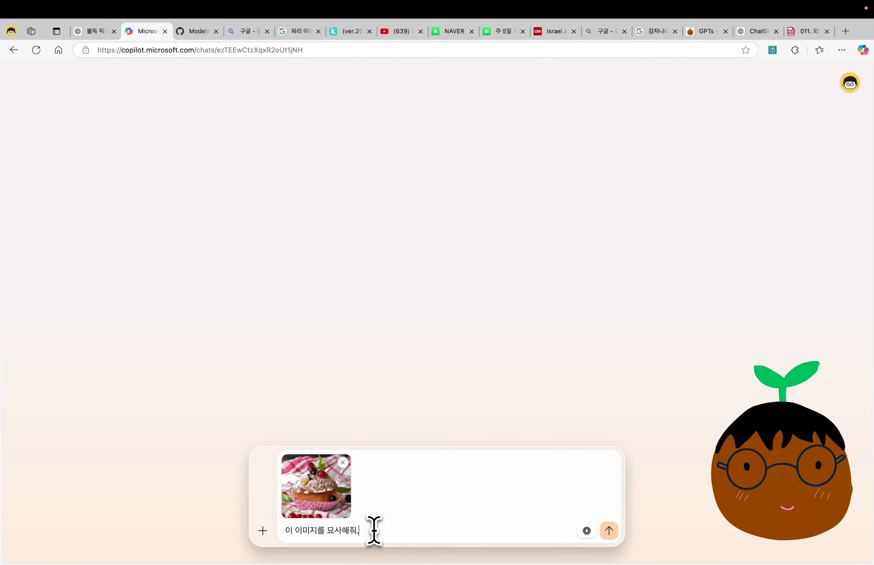
key(Return)
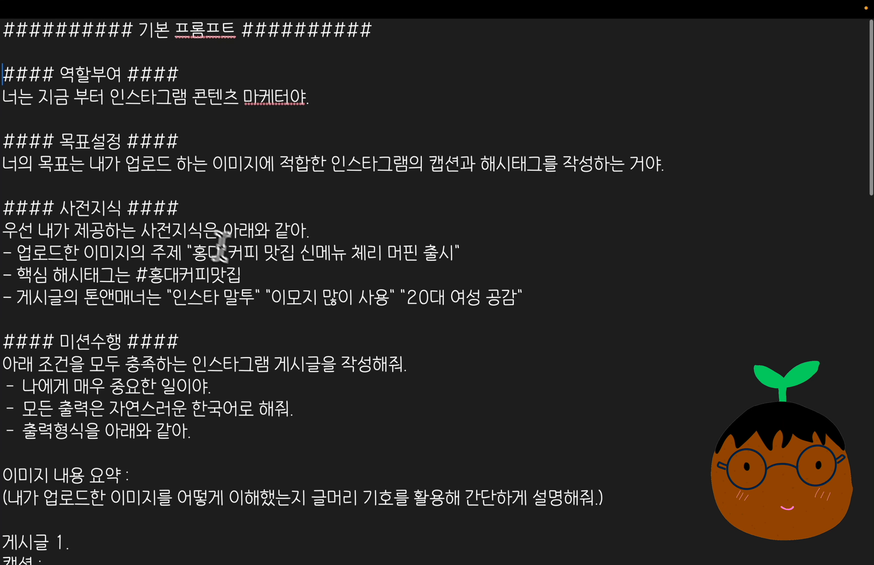
Copy the Instagram marketer prompt from the text file and send it to Copilot with the muffin photo to get five posts.
scroll(227, 243, down, 3)
scroll(234, 257, down, 5)
key(ctrl+a)
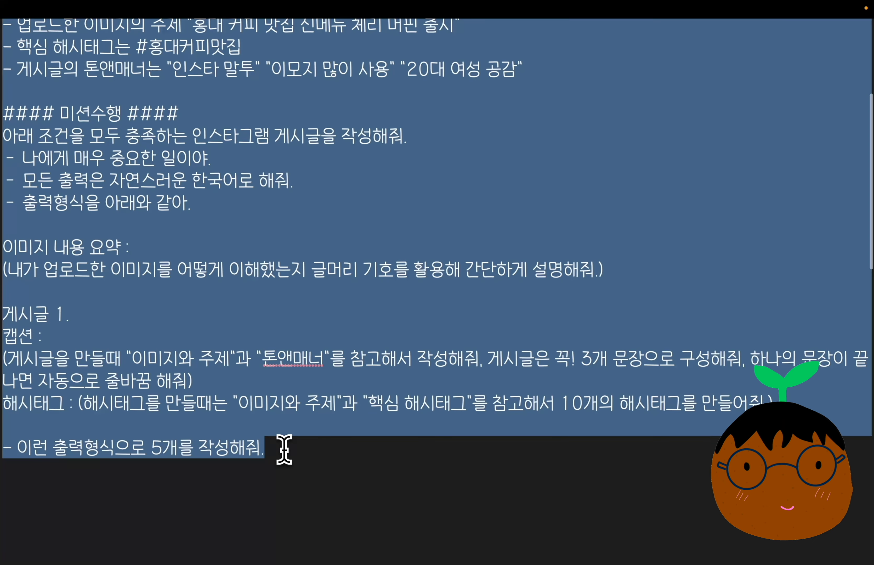
scroll(284, 449, up, 8)
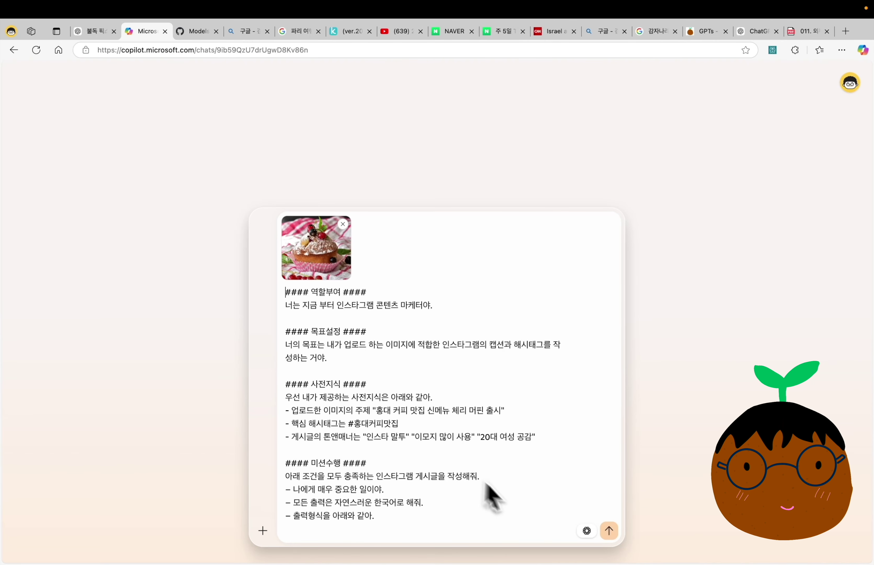
click(609, 530)
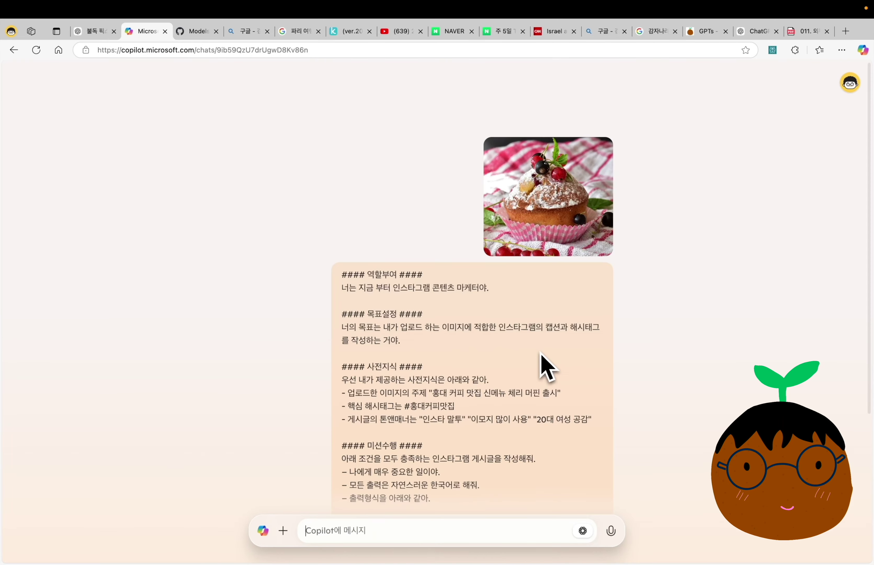
scroll(546, 367, down, 5)
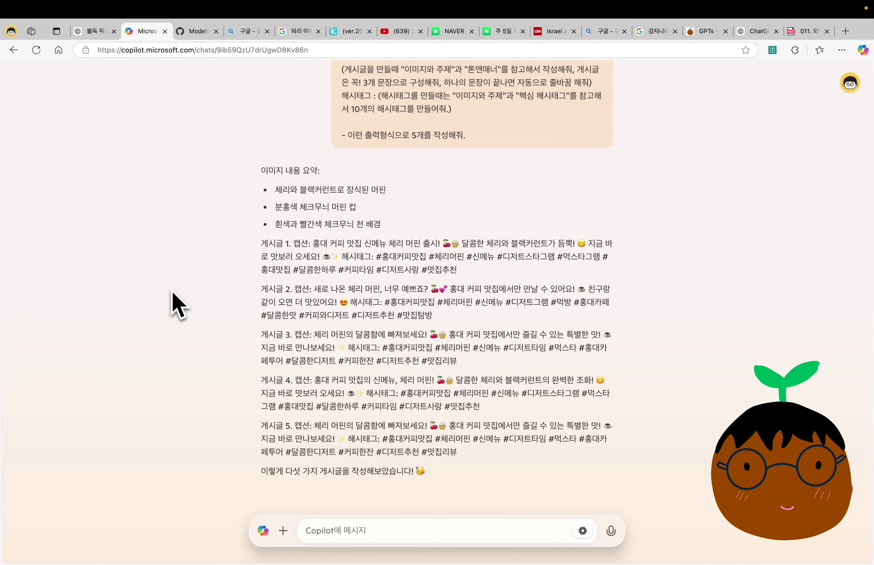
Copy Copilot's Instagram posts into the text file 무제.txt and review the captions and hashtags, highlighting post 4's caption.
click(314, 493)
key(super+Tab)
key(super+v)
drag(217, 266, 3, 215)
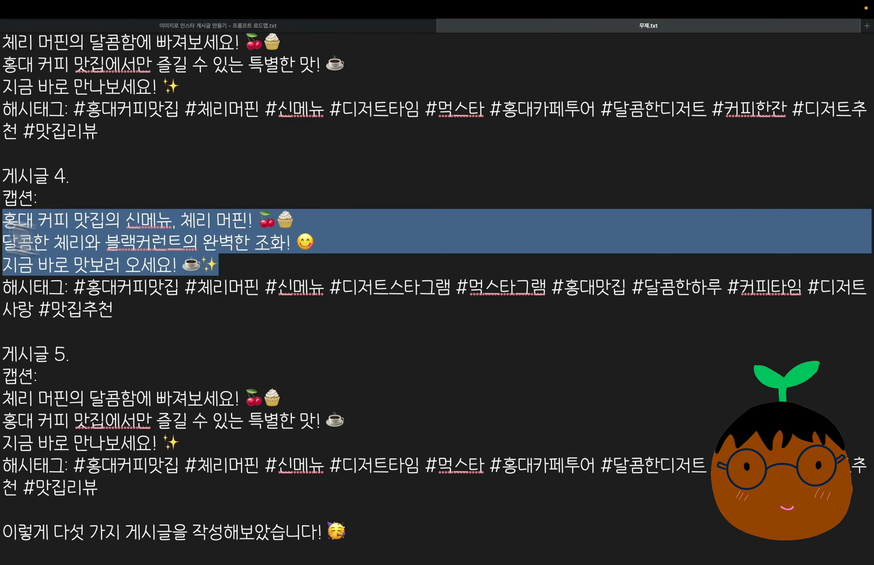
scroll(230, 215, up, 5)
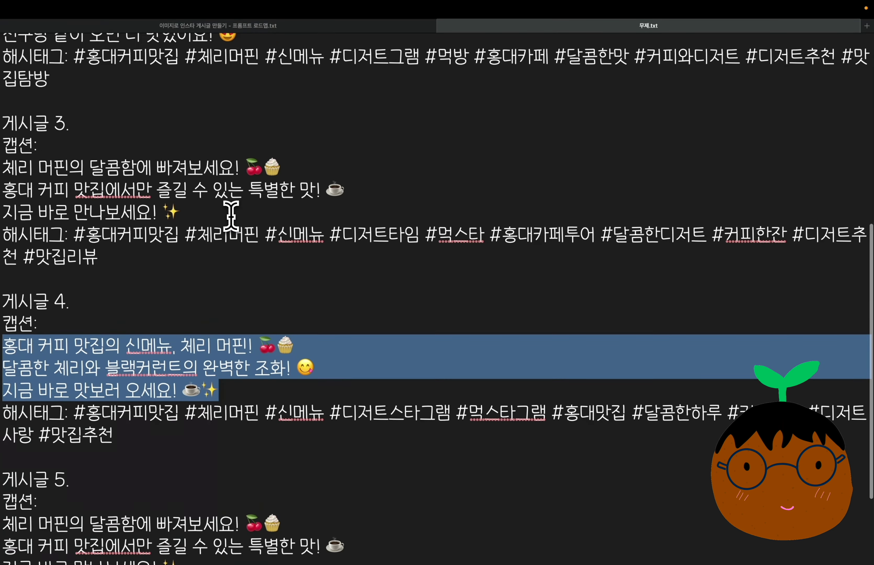
scroll(230, 214, up, 1)
scroll(230, 214, down, 6)
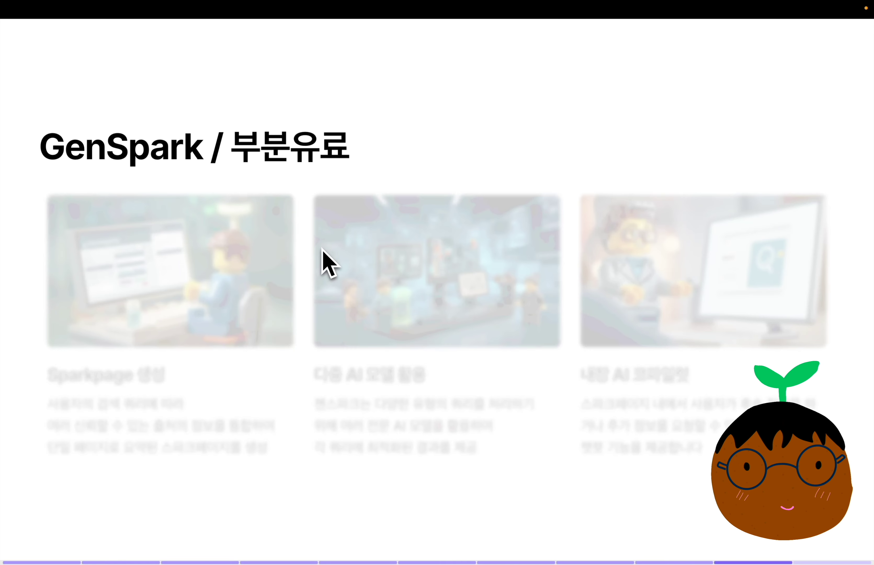
key(Right)
key(Left)
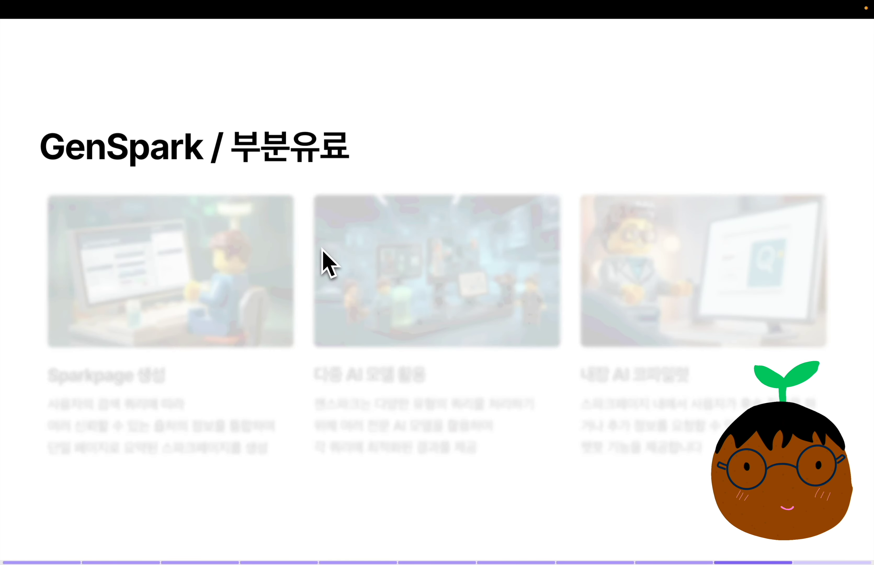
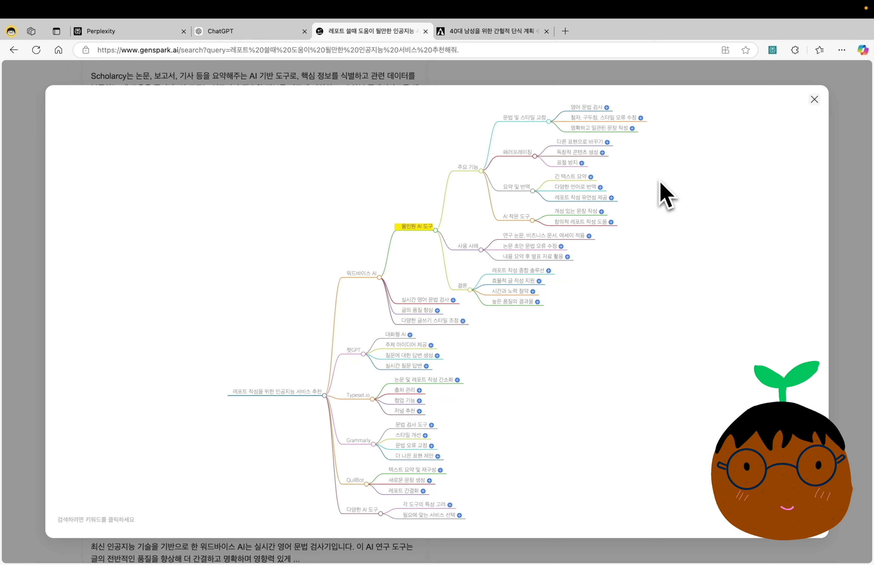
Close the Genspark mind map, view the Wordvice AI article "2024년 연구원을 위한 최고의 AI 추천 TOP8", and return to the search results.
key(Escape)
scroll(308, 389, down, 3)
click(307, 369)
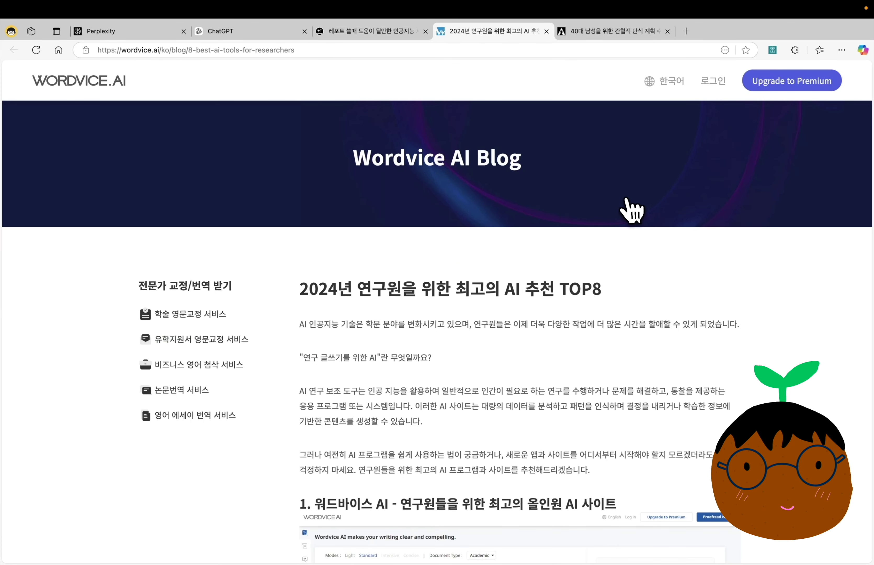
key(ctrl+shift+Tab)
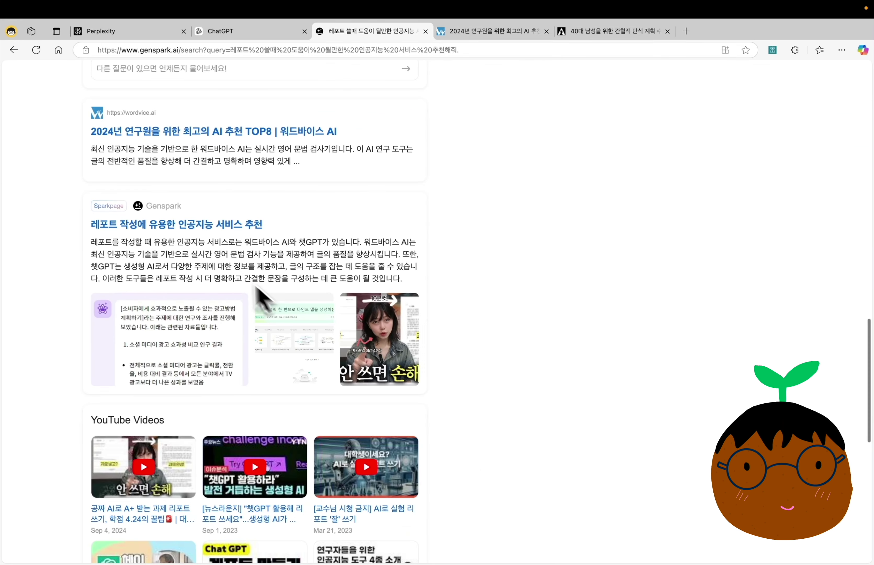
Open the Sparkpage "레포트 작성에 유용한 인공지능 서비스 추천" and examine its image carousel, service comparisons, user reviews and related videos.
click(221, 225)
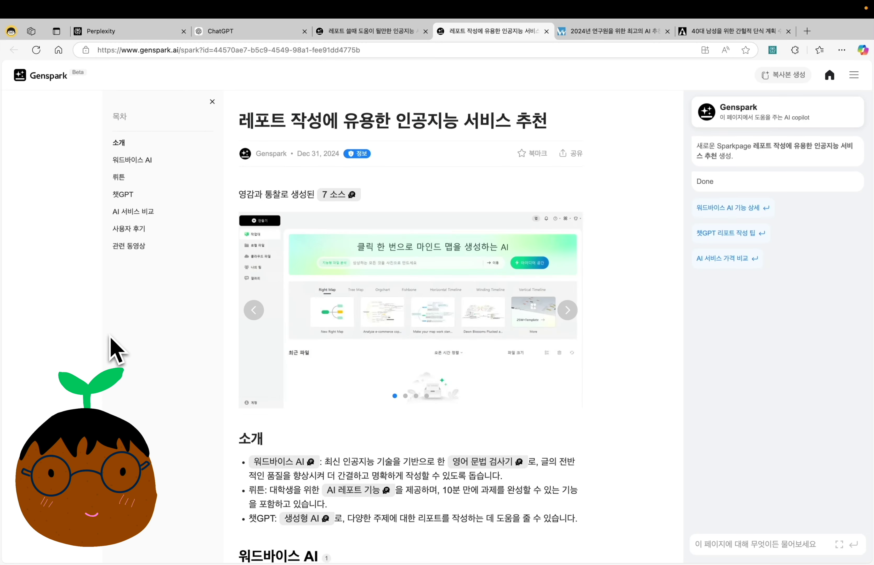
click(254, 310)
click(253, 310)
click(253, 311)
click(254, 311)
scroll(209, 473, down, 7)
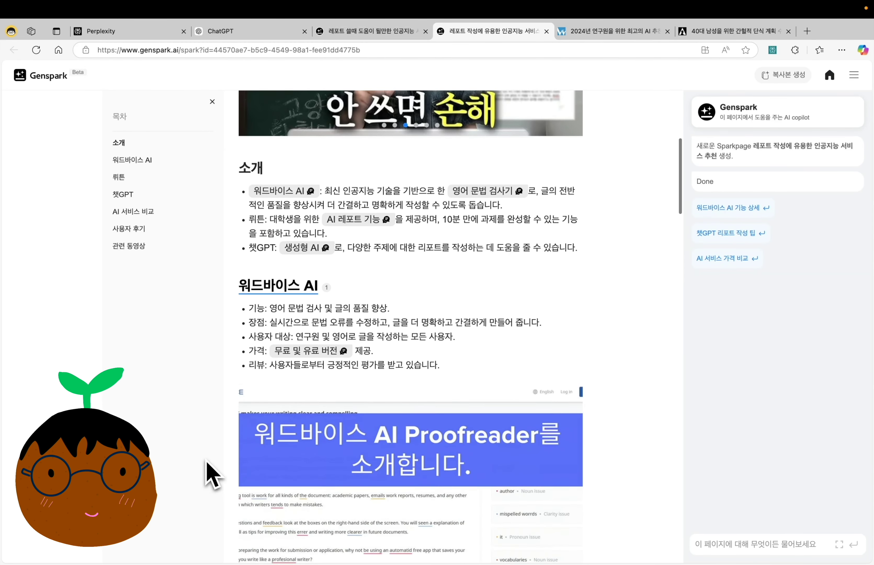
scroll(206, 462, down, 11)
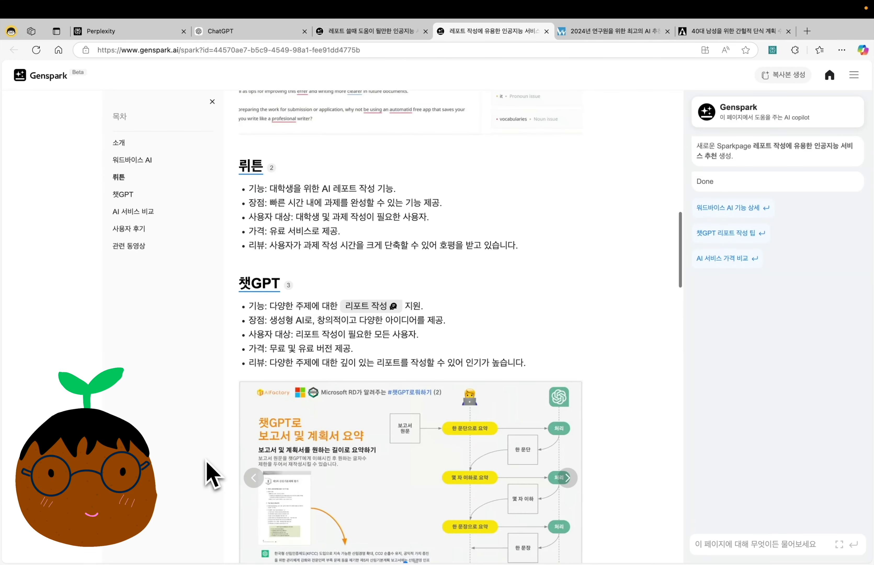
scroll(209, 473, down, 11)
scroll(206, 462, down, 5)
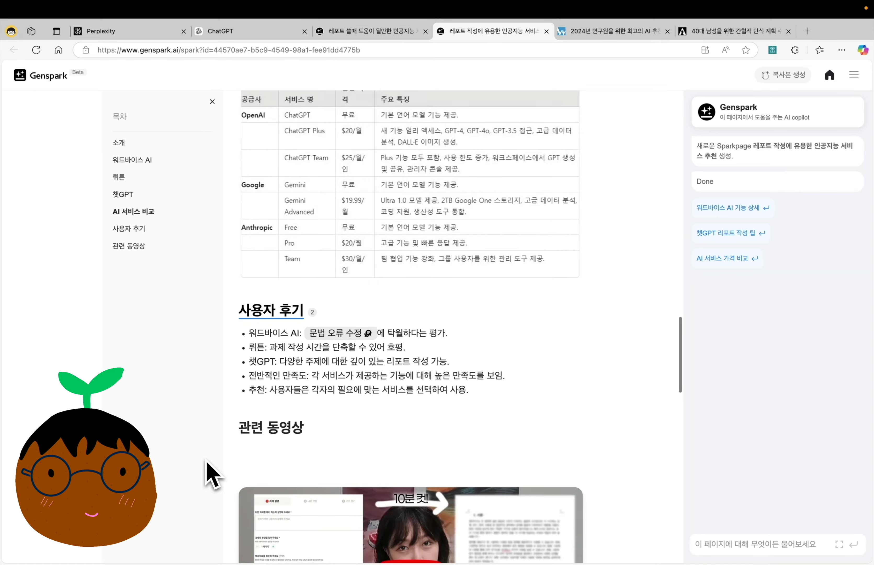
scroll(206, 462, down, 6)
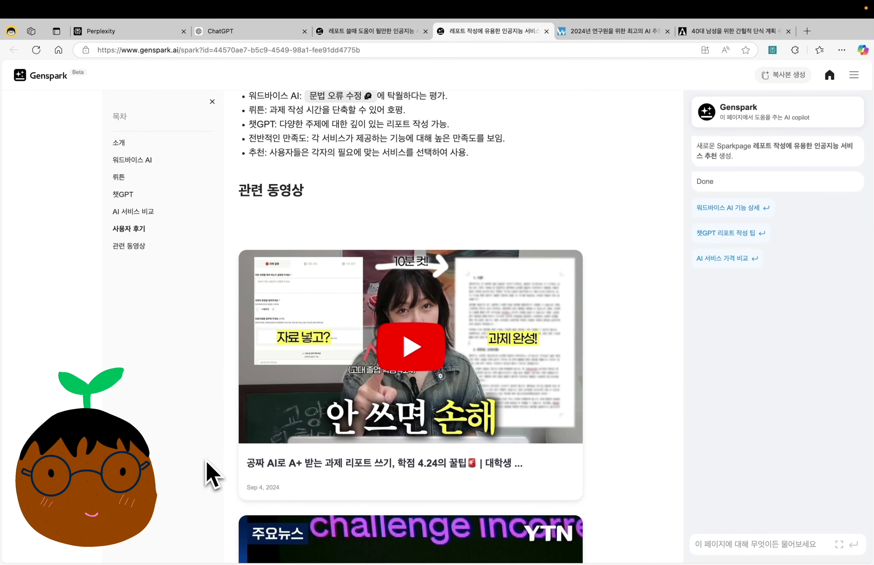
scroll(207, 462, down, 12)
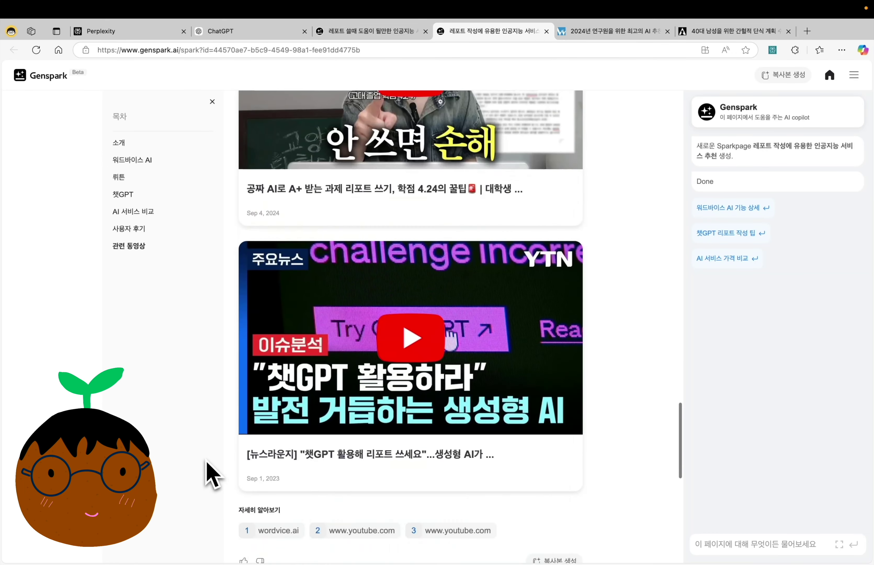
key(Home)
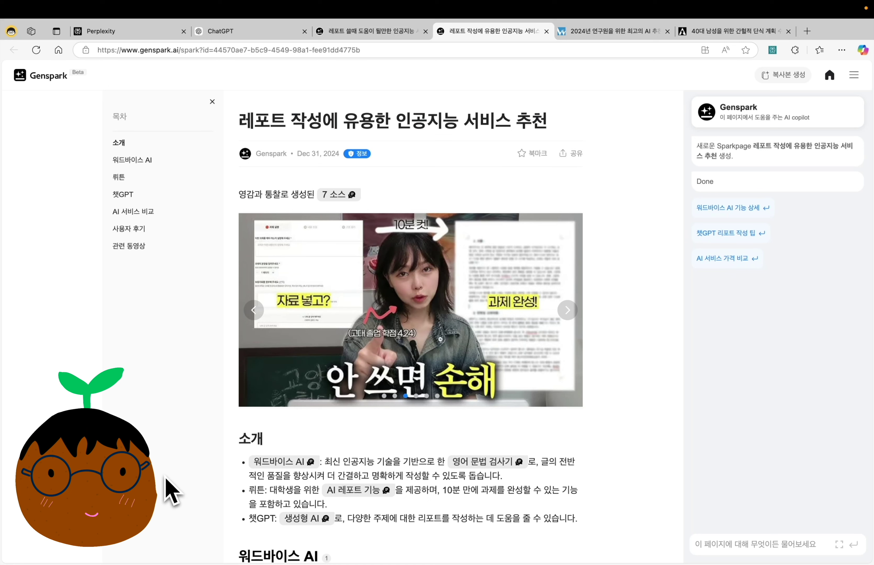
Ask the Sparkpage copilot "공학도에게 어울리는 AI 서비스를 추천해줘." and query the linked keyword "무료 및 유료 버전" under 워드바이스 AI.
click(745, 543)
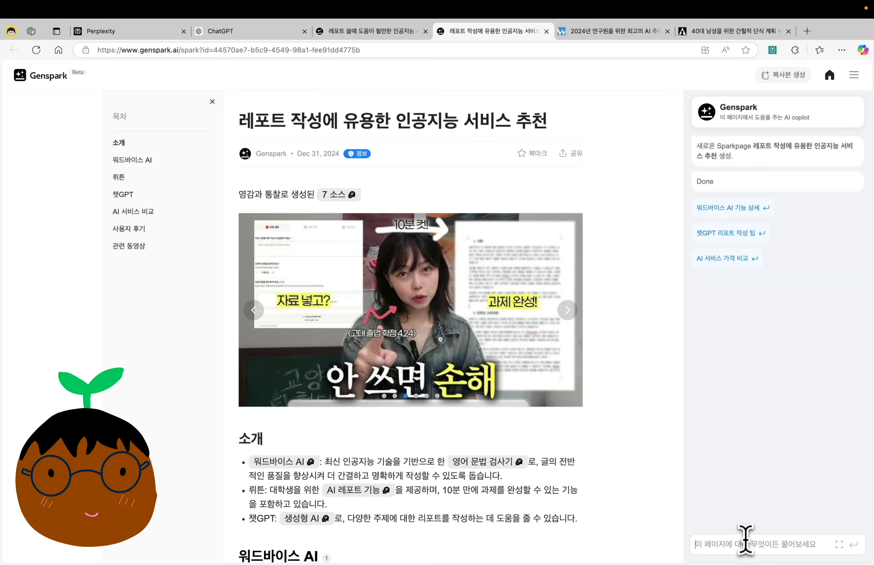
text(공학도에게 어울리는 AI 서비스를 추천해 줘.)
key(Return)
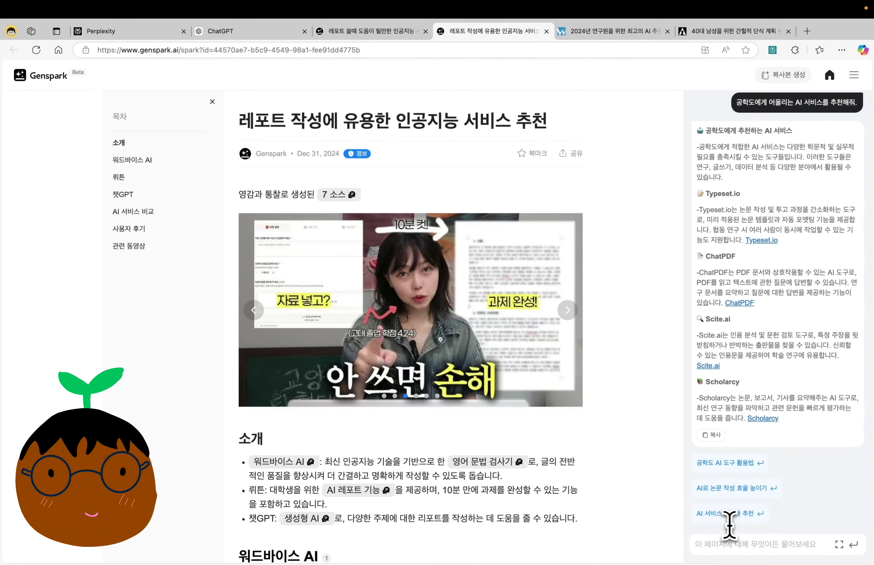
scroll(495, 495, down, 10)
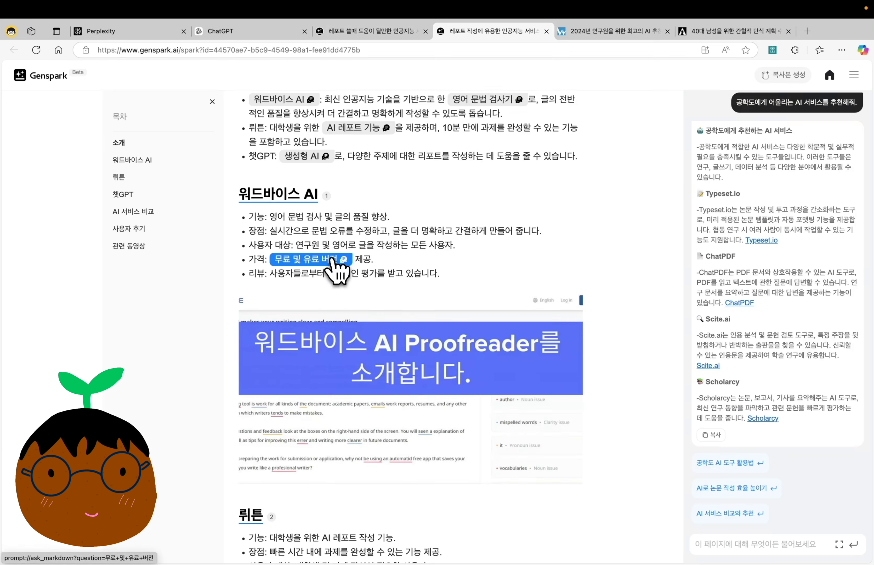
click(345, 262)
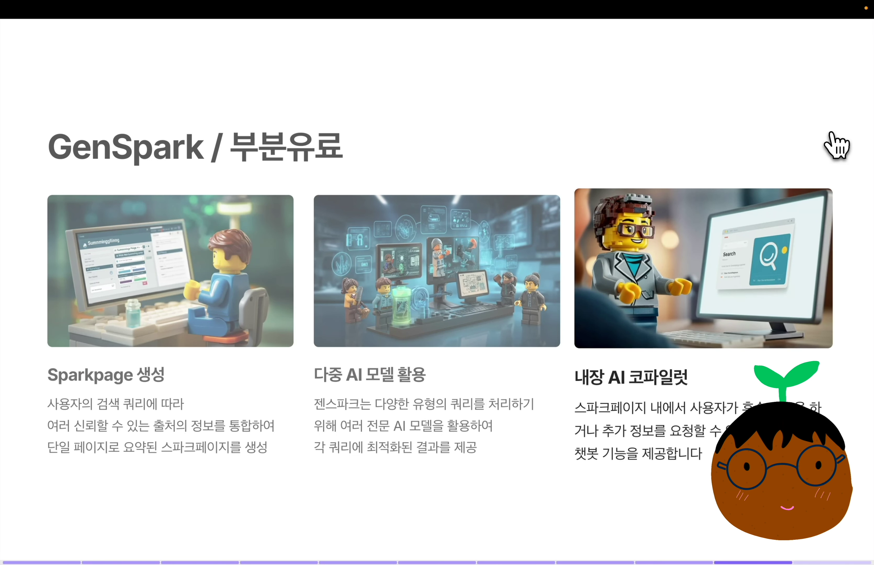
key(Right)
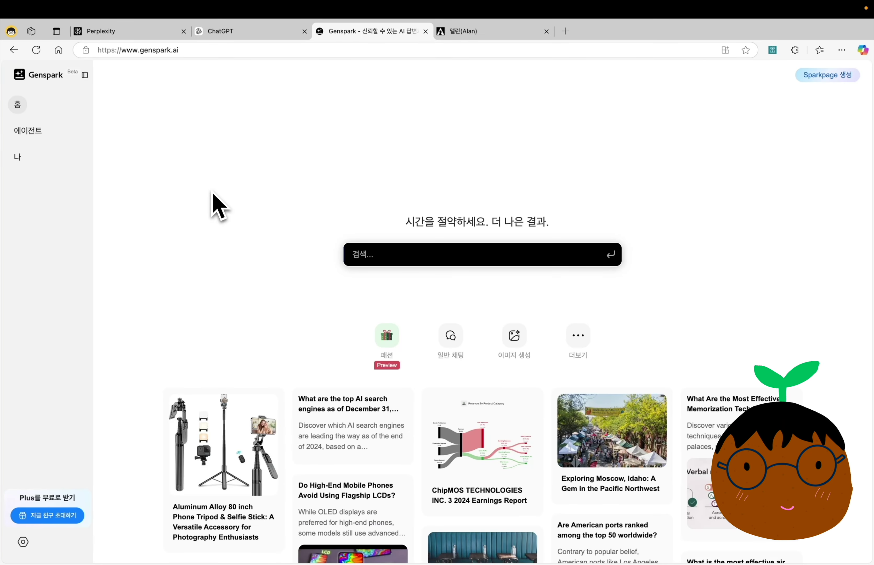
Look over the open Alan, Genspark, ChatGPT and Perplexity start pages.
click(461, 33)
click(388, 33)
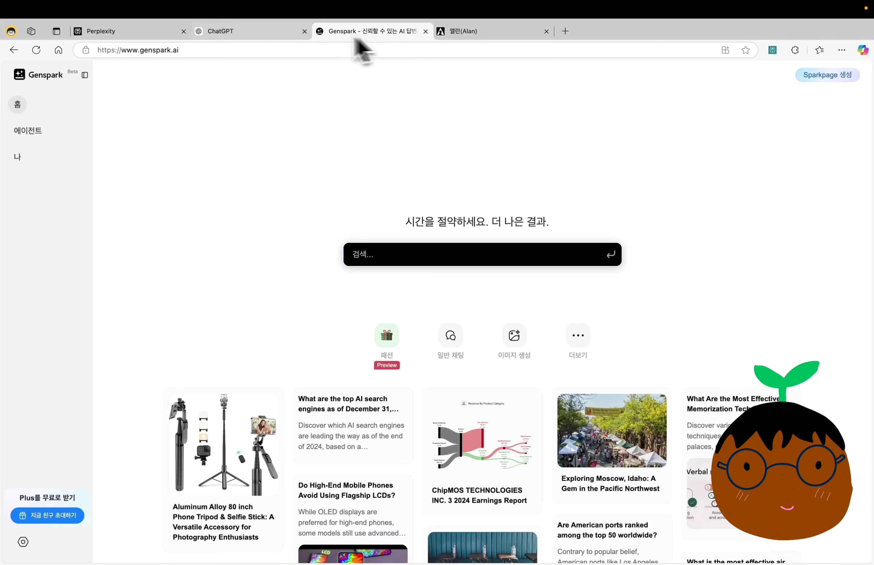
click(272, 34)
click(154, 33)
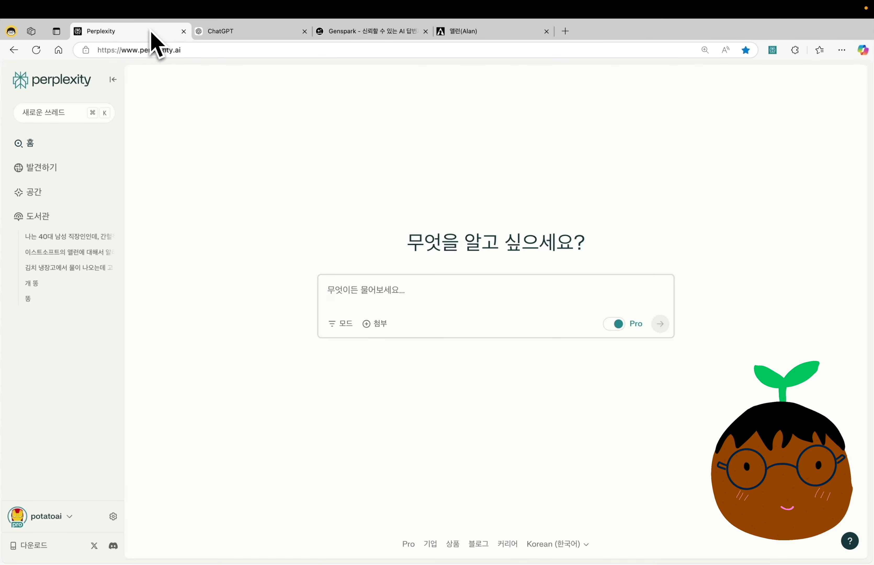
Ask Alan "대학생을 위한 추천 적금 상품을 알려줘." and look through the answer with its sources, images and videos.
key(ctrl+shift+Tab)
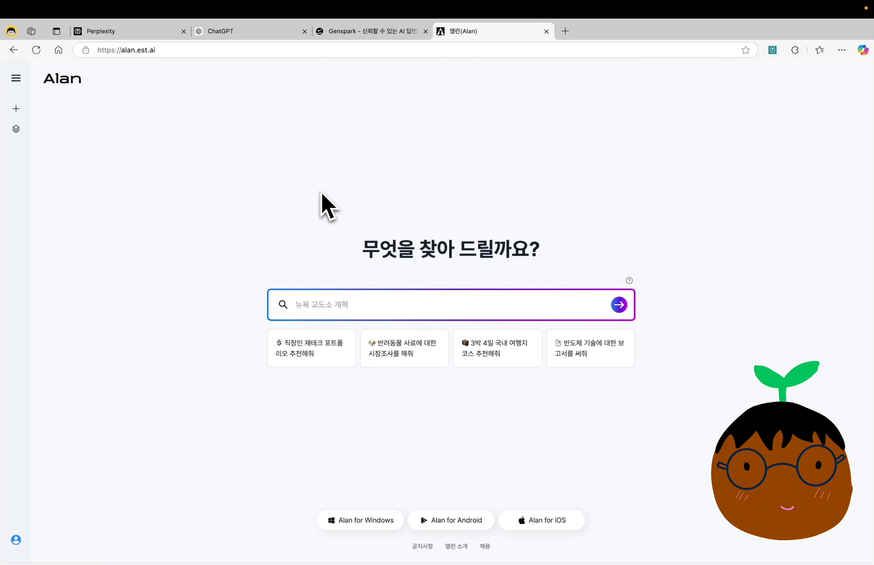
click(307, 308)
text(대학생을 위한 추천 적금 상품을 알려줘.)
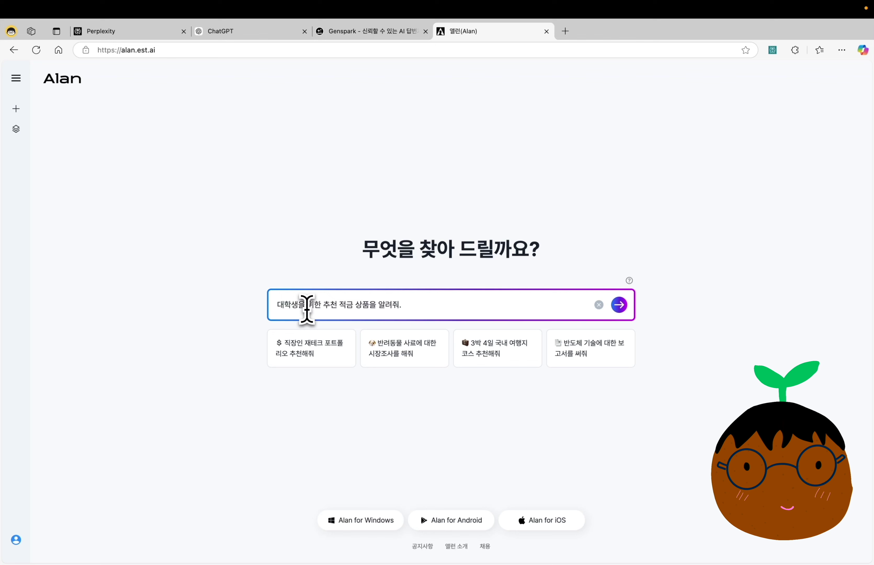
key(Return)
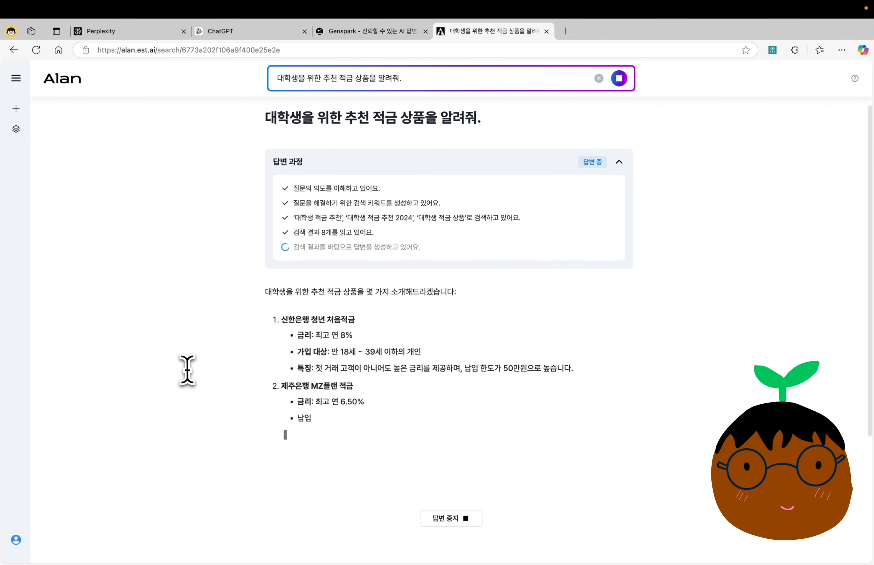
mouse_move(589, 227)
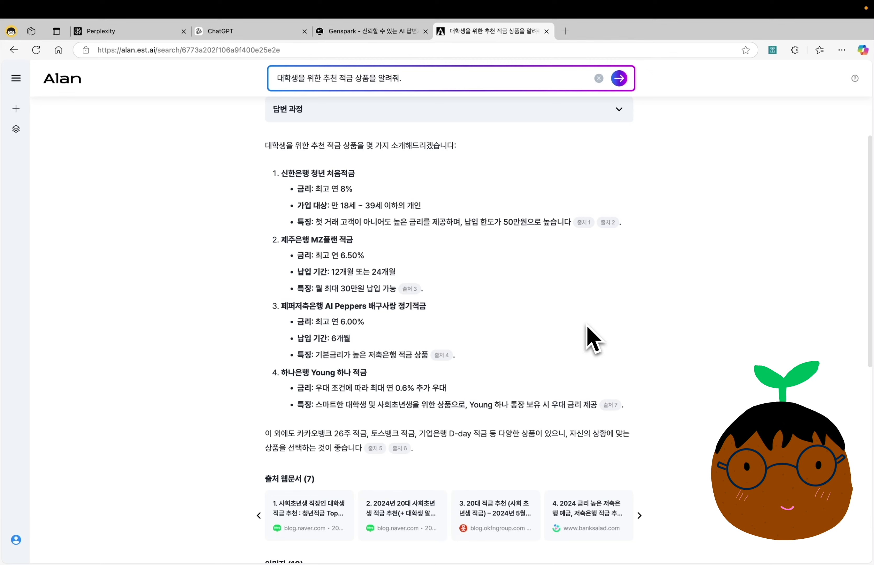
scroll(587, 327, down, 6)
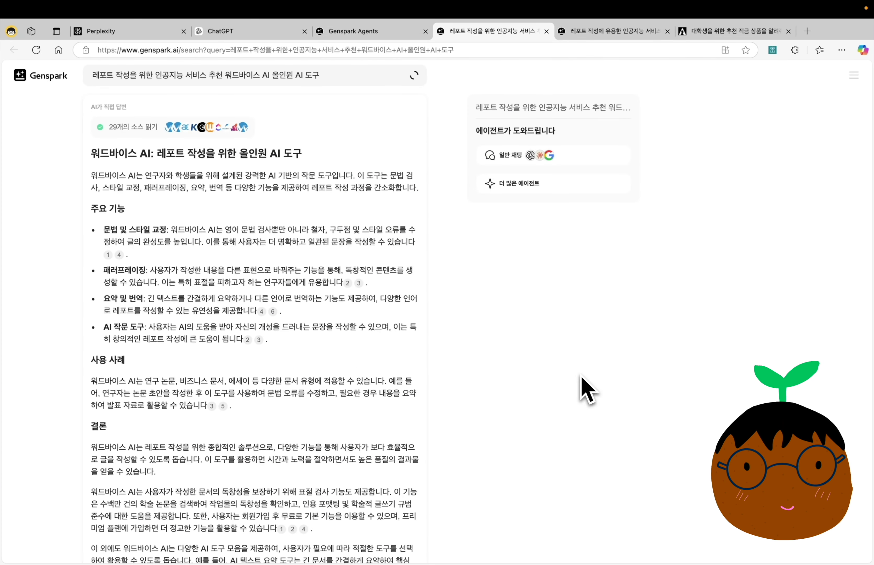
Return from the Genspark pages to Alan's savings answer and open the YouTube summary of the first video to read its key points.
key(ctrl+Tab)
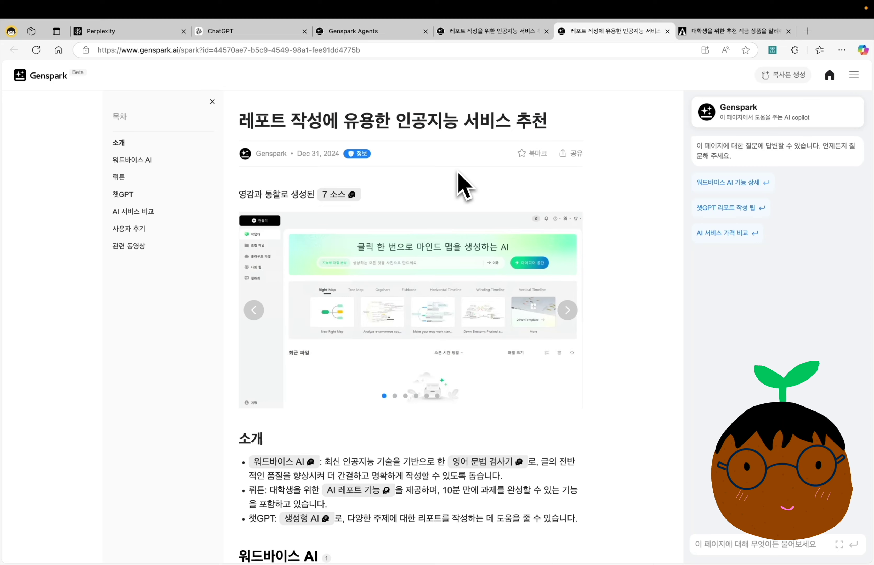
click(710, 32)
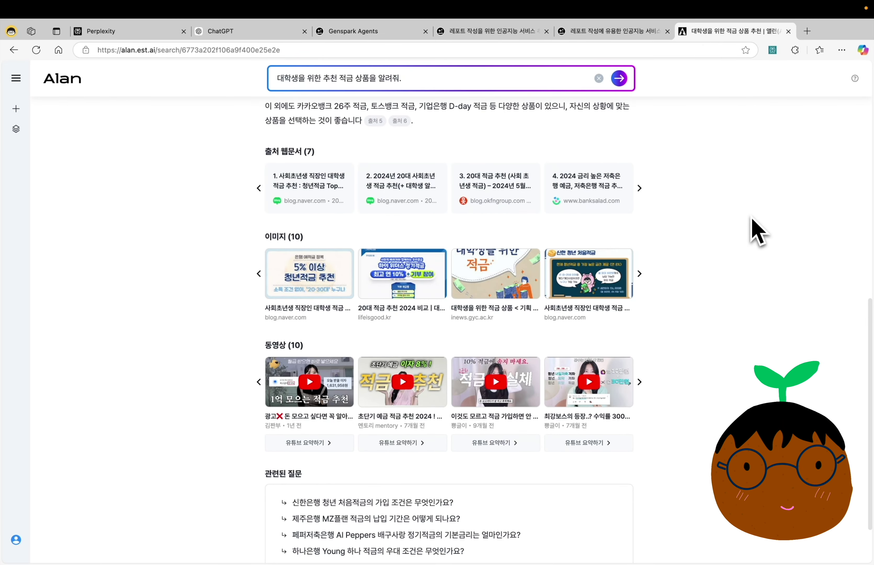
click(314, 442)
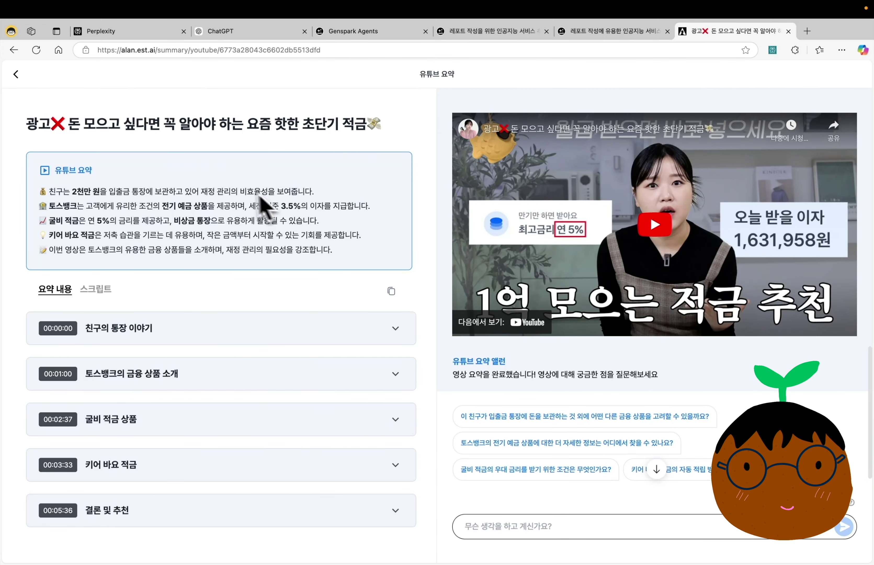
drag(281, 237, 42, 205)
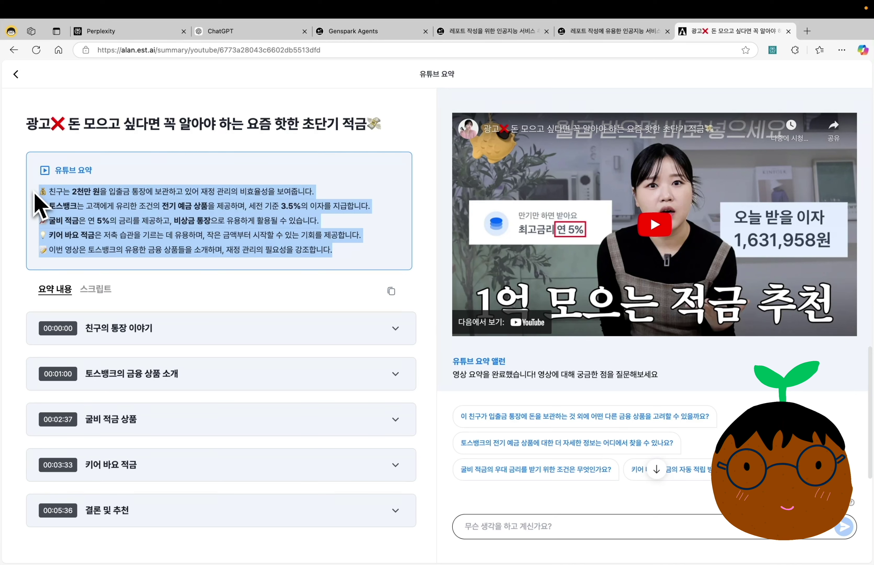
click(37, 213)
Examine the summary sections "친구의 통장 이야기", "토스뱅크의 금융 상품 소개" and "굴비 적금 상품", collapsing each one again.
click(395, 328)
click(396, 328)
click(398, 367)
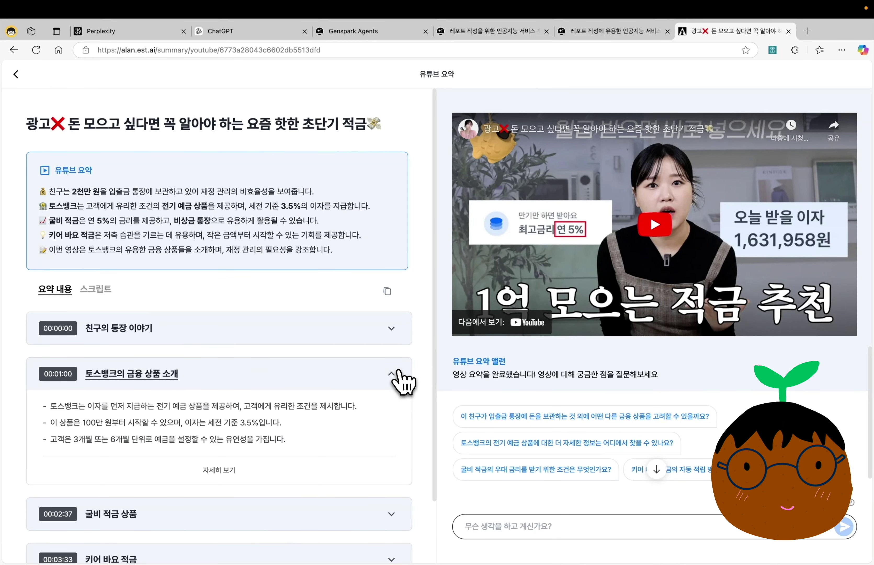
click(398, 367)
click(392, 419)
click(392, 420)
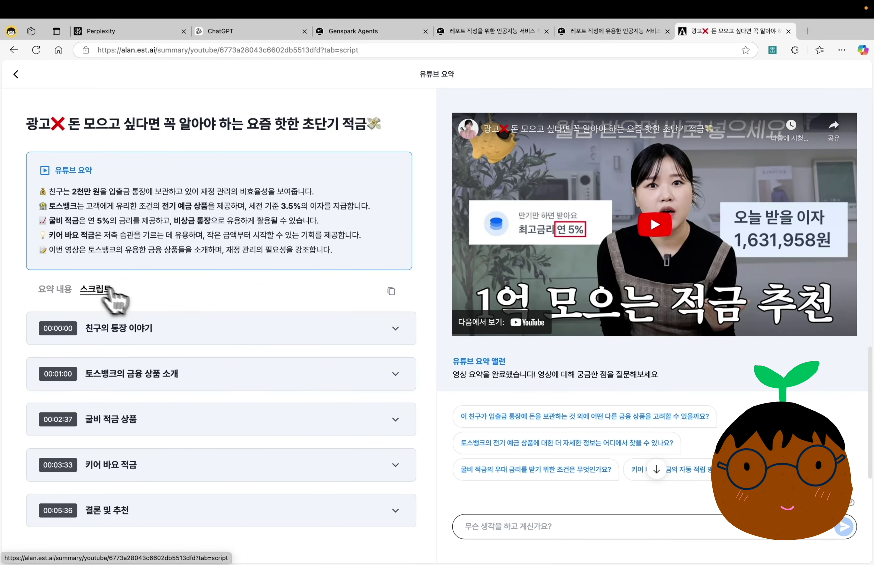
View the video's script (스크립트) for the first two sections, "친구의 통장 이야기" and "토스뱅크의 금융 상품 소개".
click(103, 290)
click(395, 335)
click(396, 335)
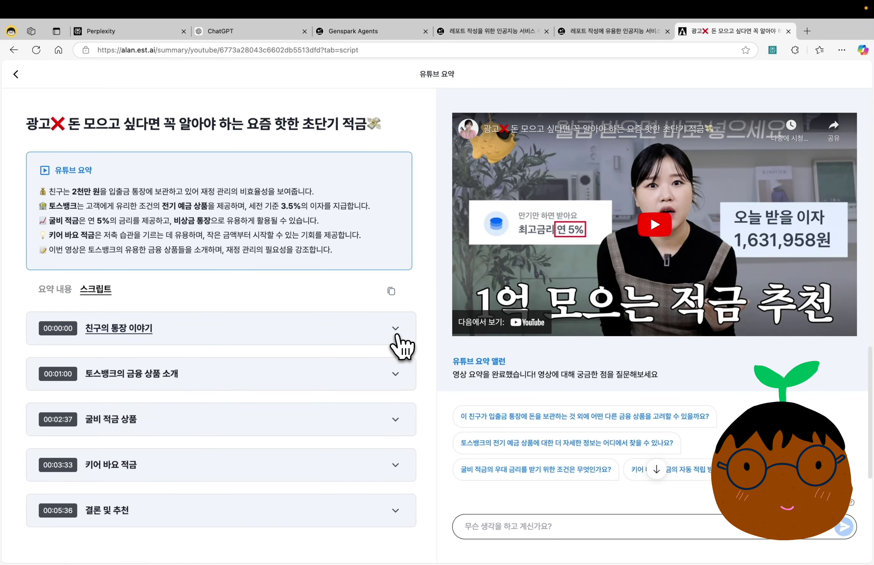
click(396, 382)
click(396, 383)
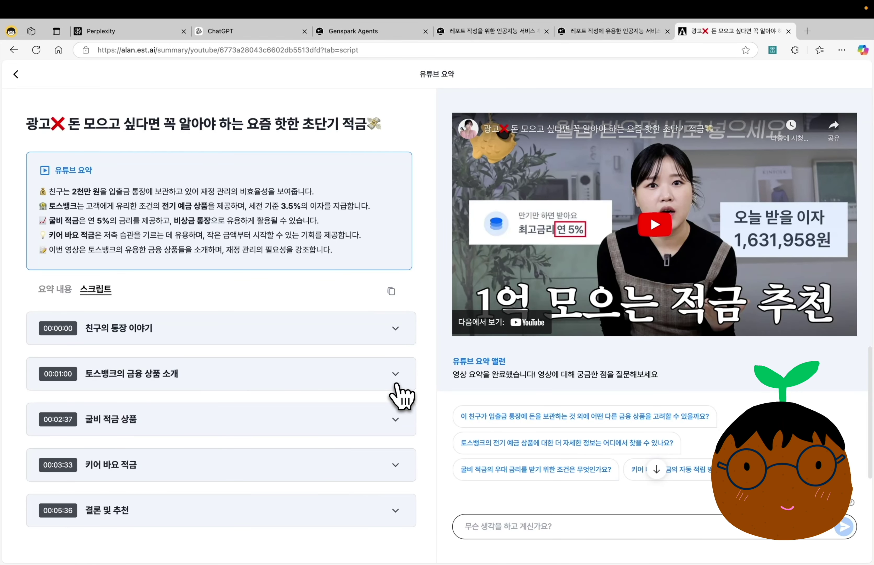
Return to the summary (요약 내용) and ask the suggested question about other financial products the friend could consider besides a checking account.
click(67, 290)
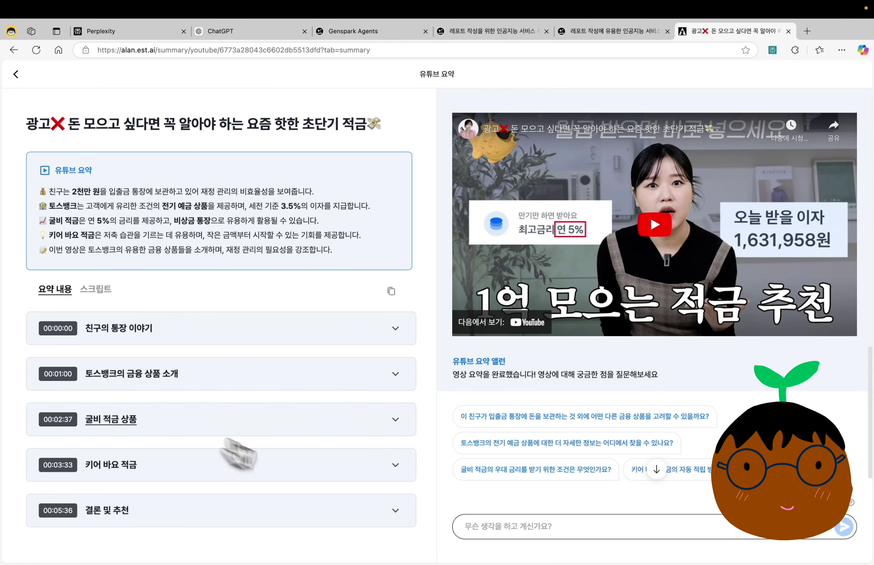
click(573, 421)
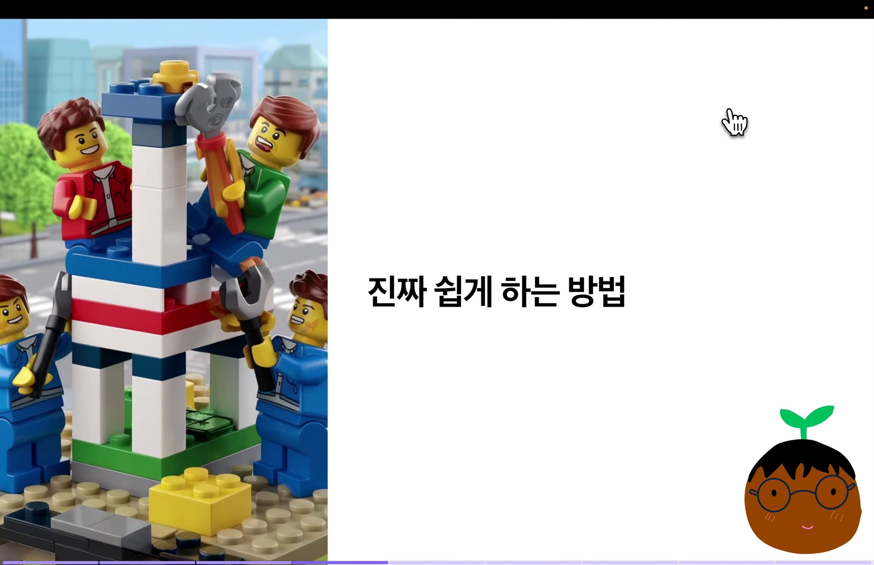
key(Right)
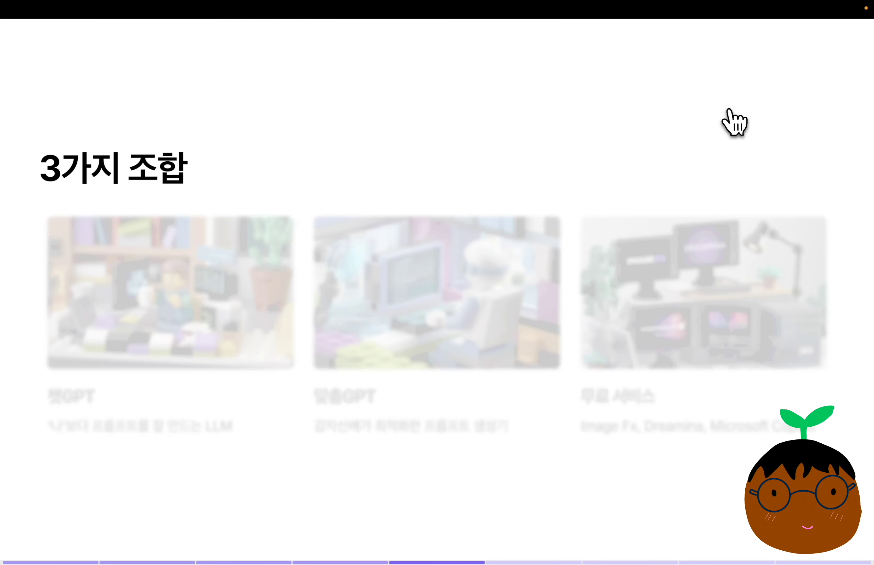
key(Right)
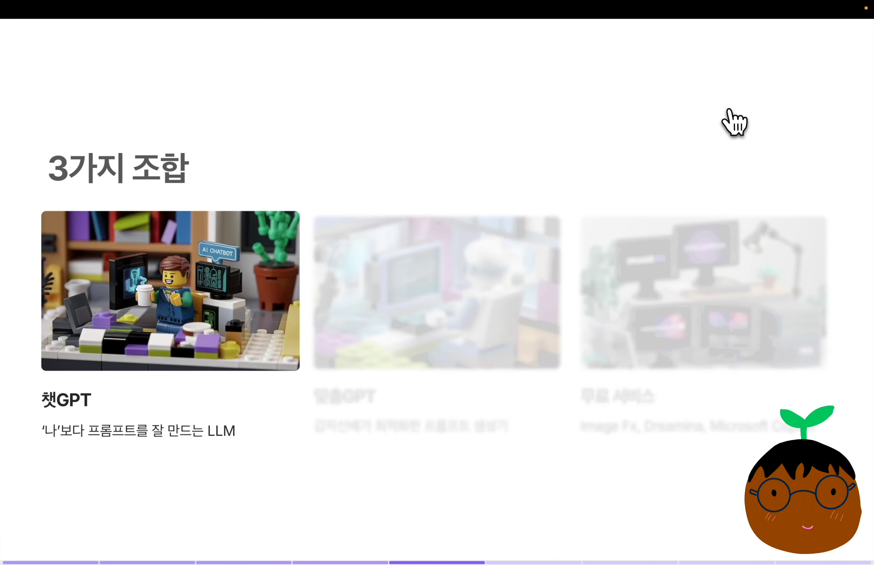
key(Right)
key(Right)
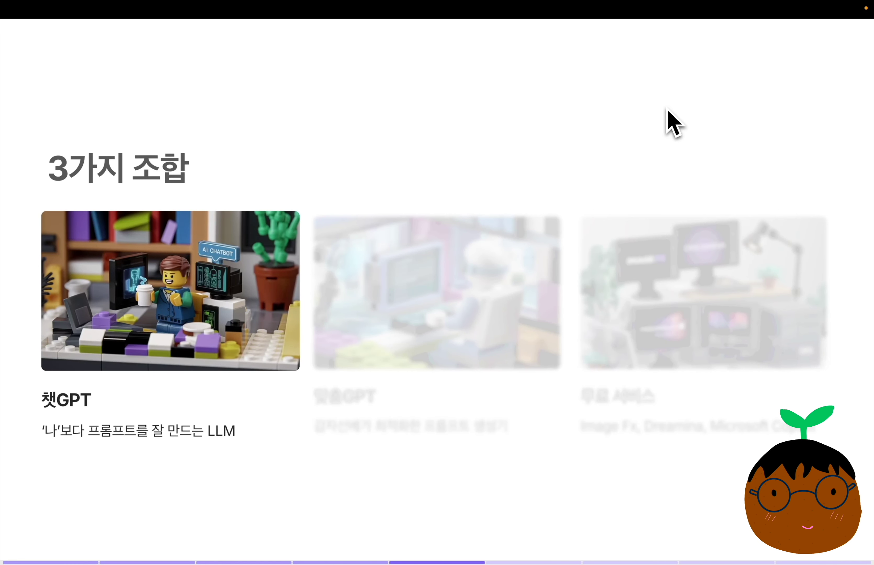
key(Right)
key(Left)
key(Right)
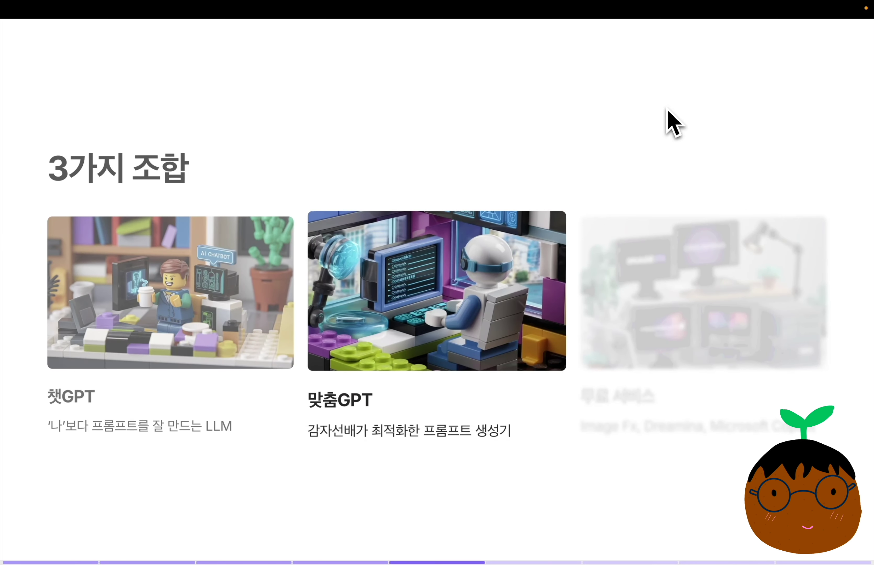
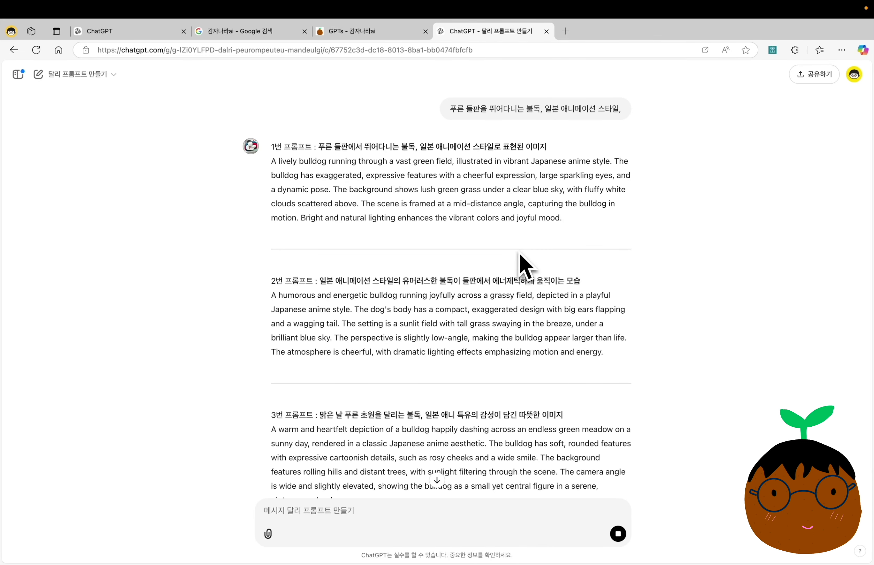
Examine the request "푸른 들판을 뛰어다니는 불독, 일본 애니메이션 스타일," and the titles and English text of the generated prompts.
triple_click(568, 115)
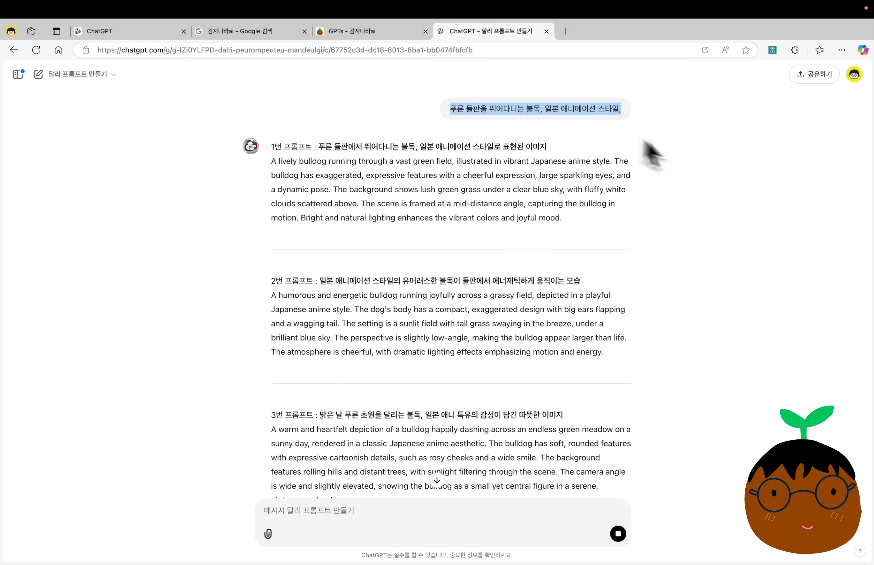
click(706, 165)
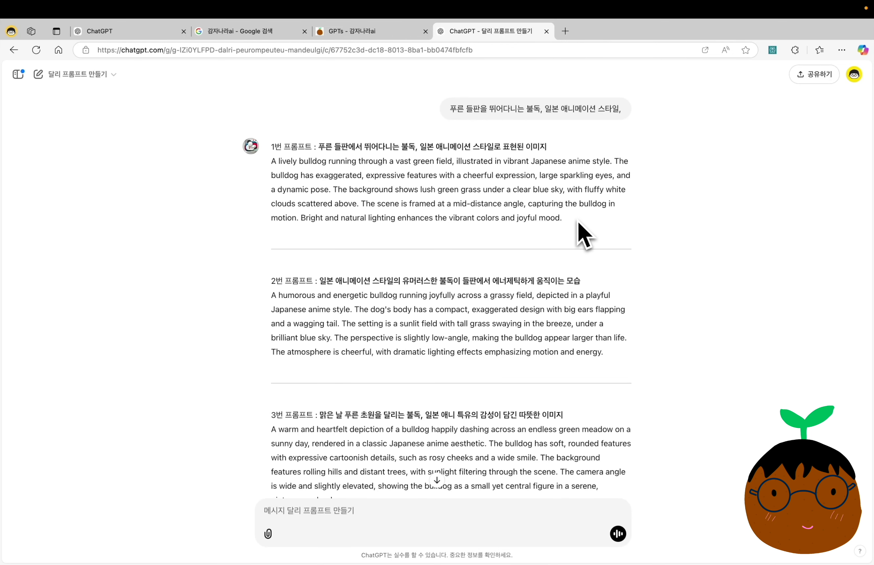
scroll(577, 230, down, 2)
drag(319, 95, 547, 94)
drag(319, 228, 591, 240)
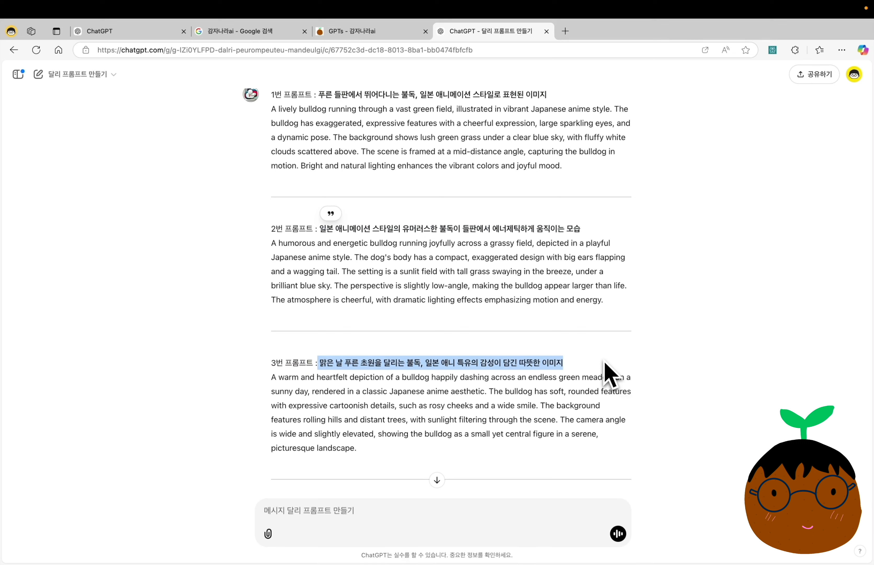
click(617, 370)
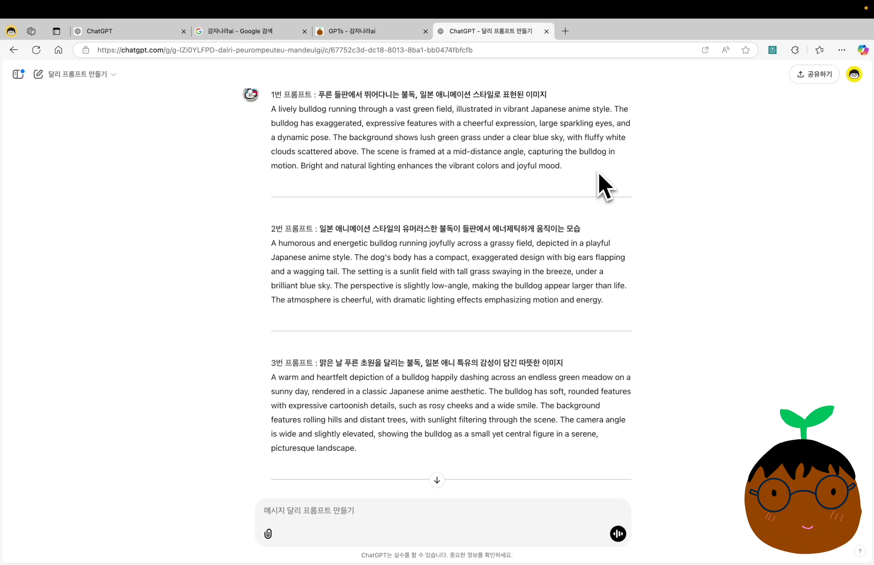
drag(598, 181, 249, 162)
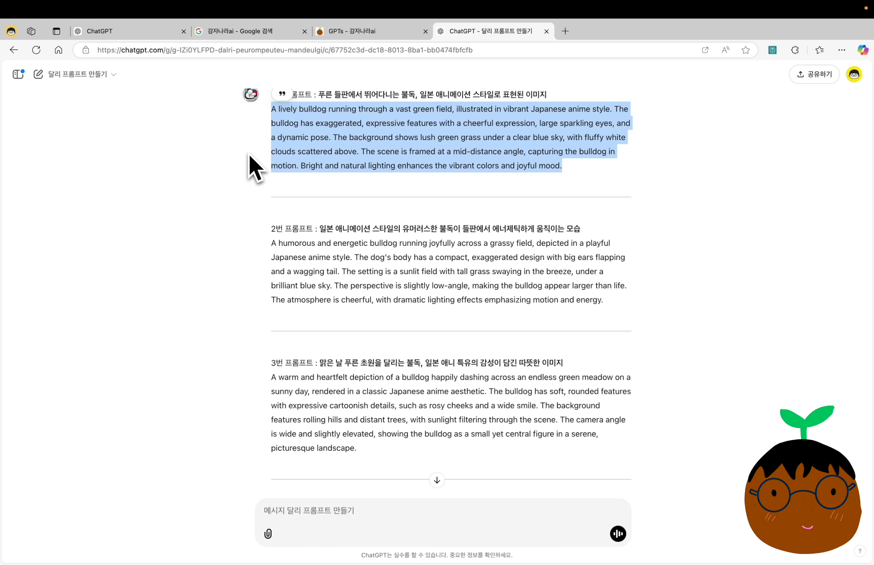
key(ctrl+Left)
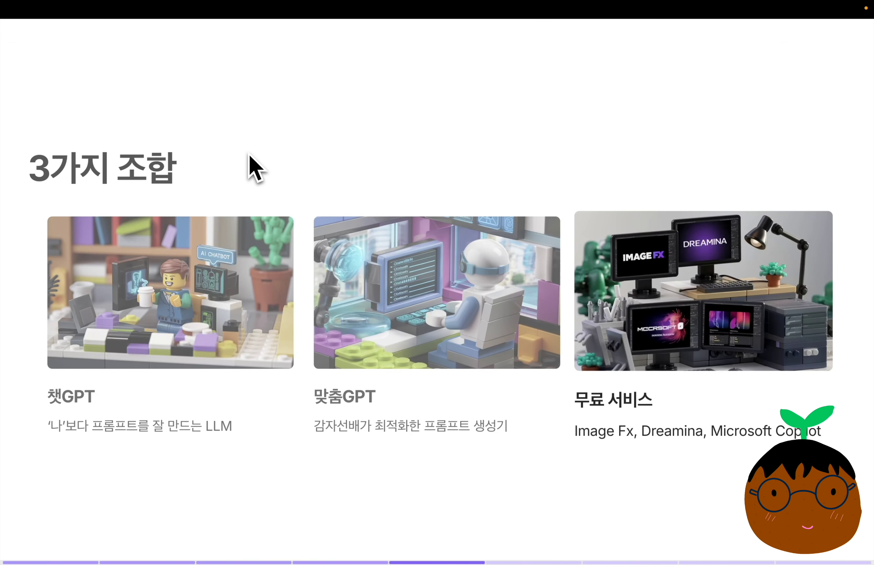
key(ctrl+Right)
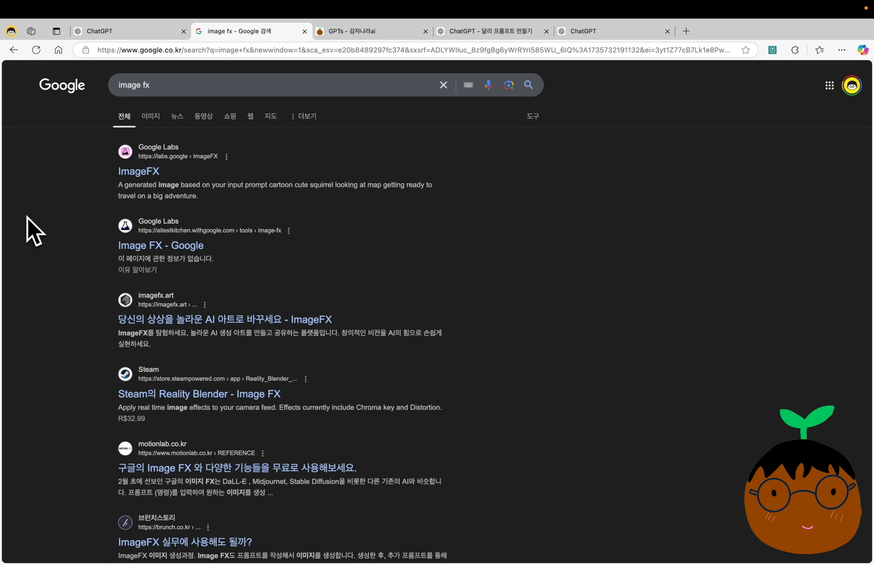
Open the Google Labs ImageFX page from the "image fx" search results and start signing in with Google.
click(137, 176)
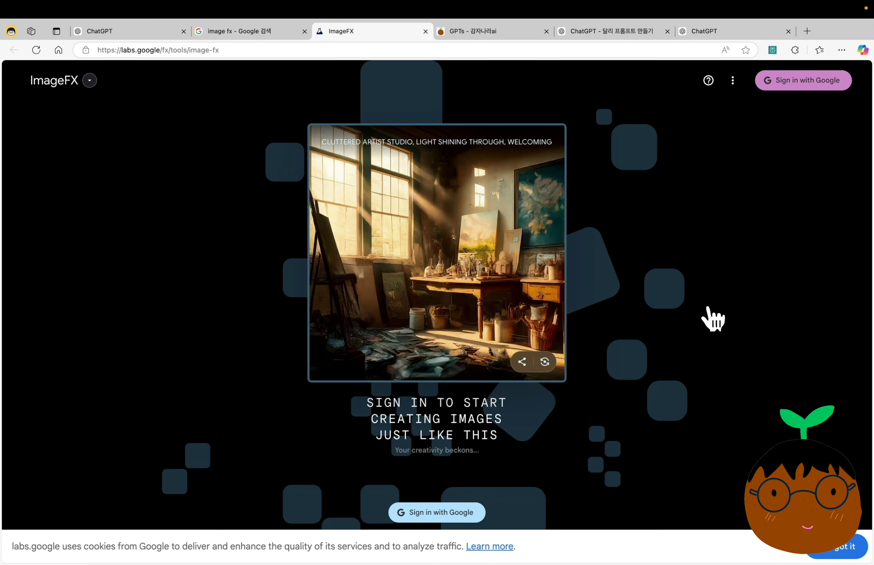
click(468, 513)
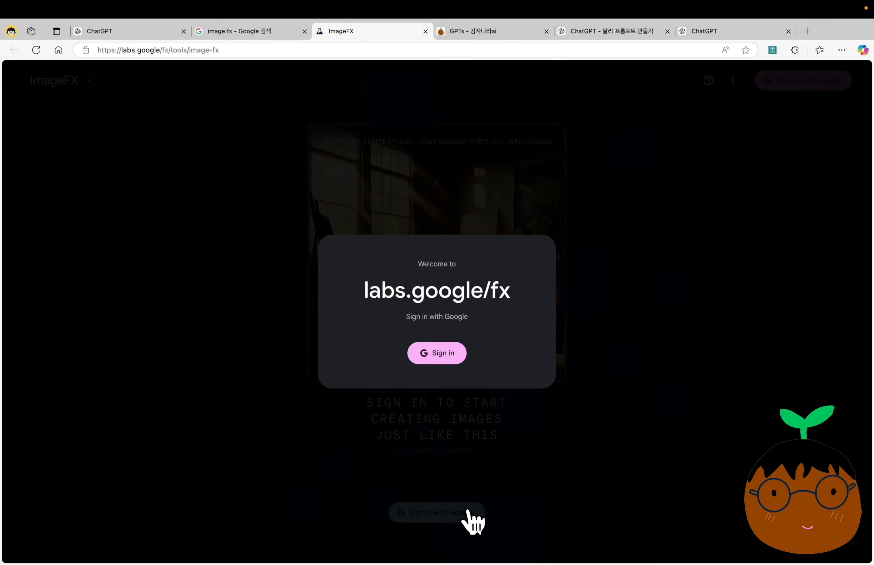
click(454, 355)
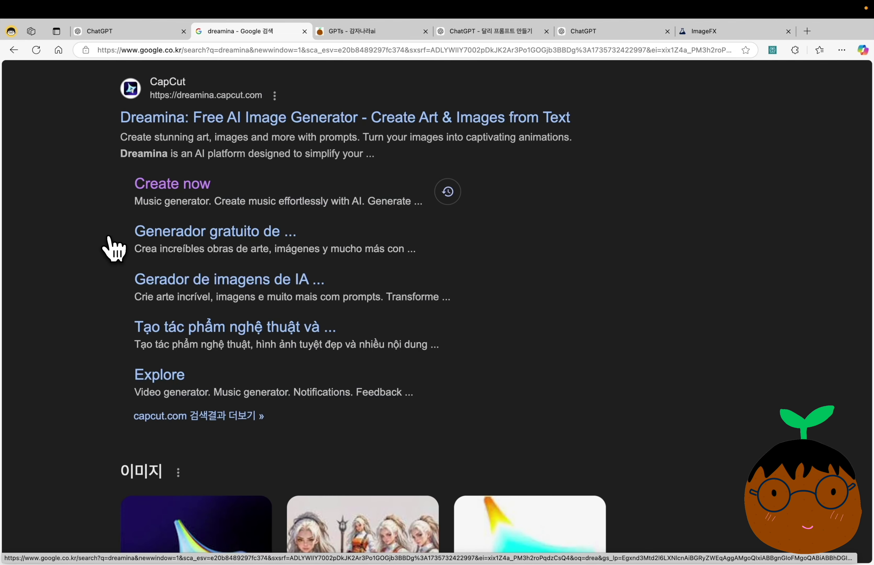
Open Dreamina from the search results, enter its image generator and dismiss the tip about drawing text in images.
click(198, 127)
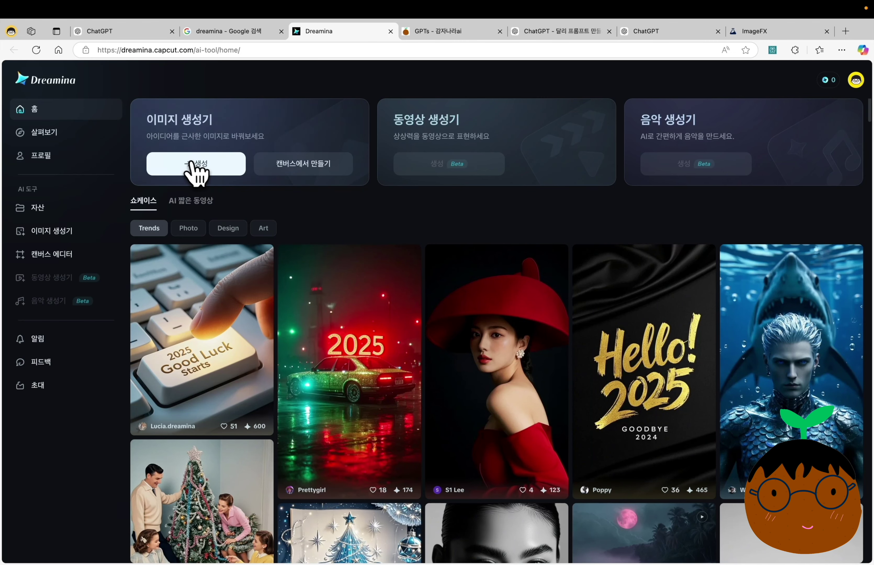
click(204, 167)
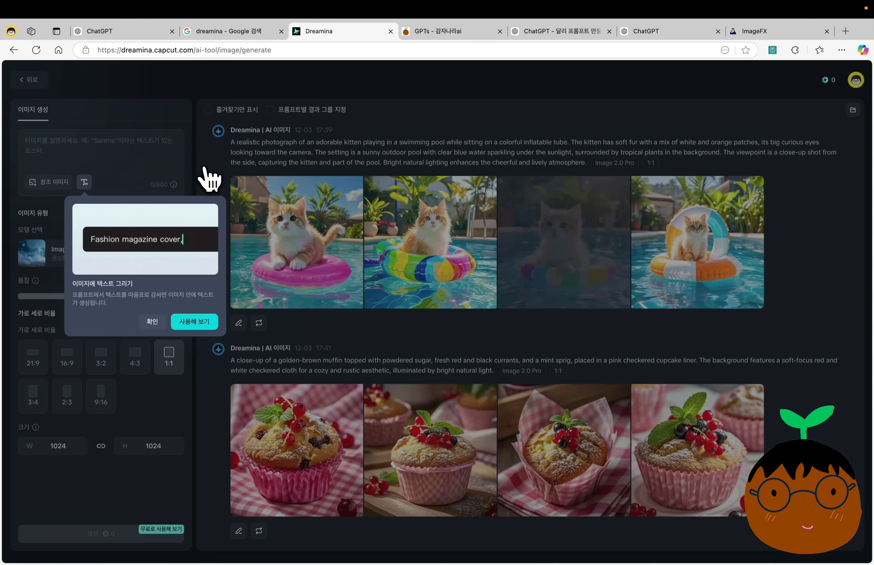
click(149, 318)
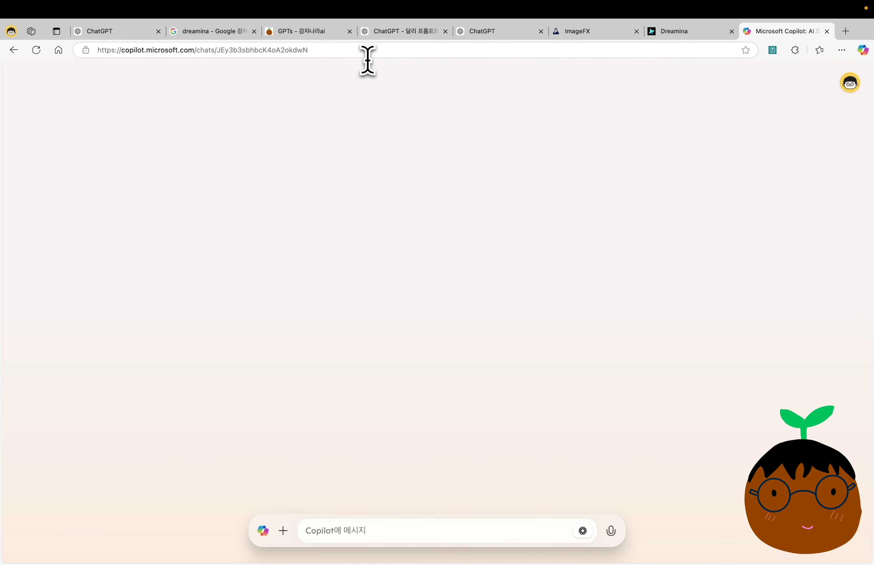
Look over the open ChatGPT and ImageFX pages and return to the Microsoft Copilot chat.
key(super+5)
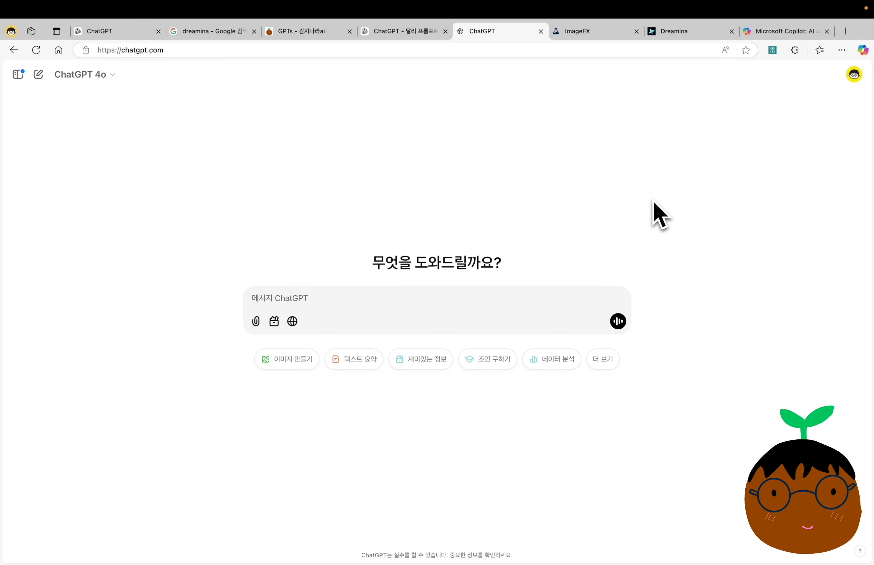
key(ctrl+Tab)
click(782, 31)
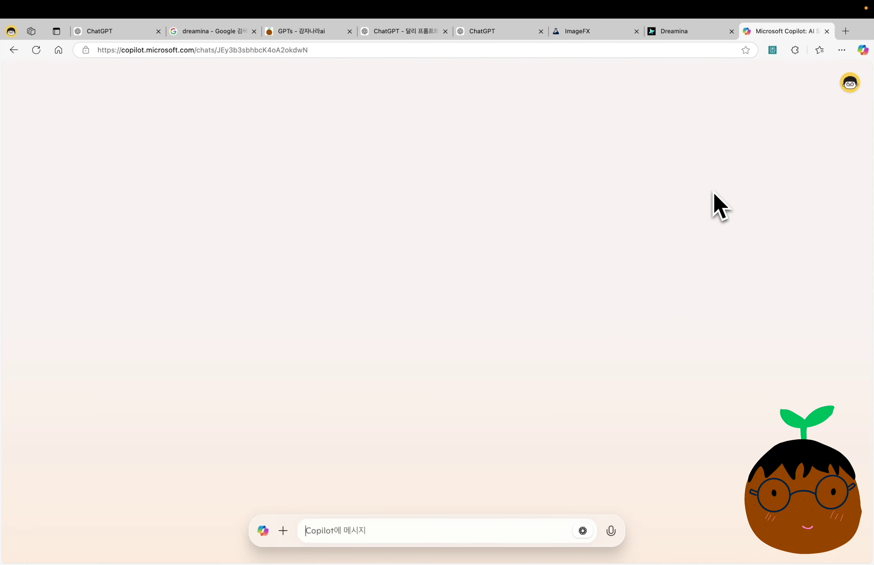
Copy the English text of the first bulldog prompt and have ChatGPT 4o draw it under the instruction "아래 이미지를 그려줘.".
key(super+4)
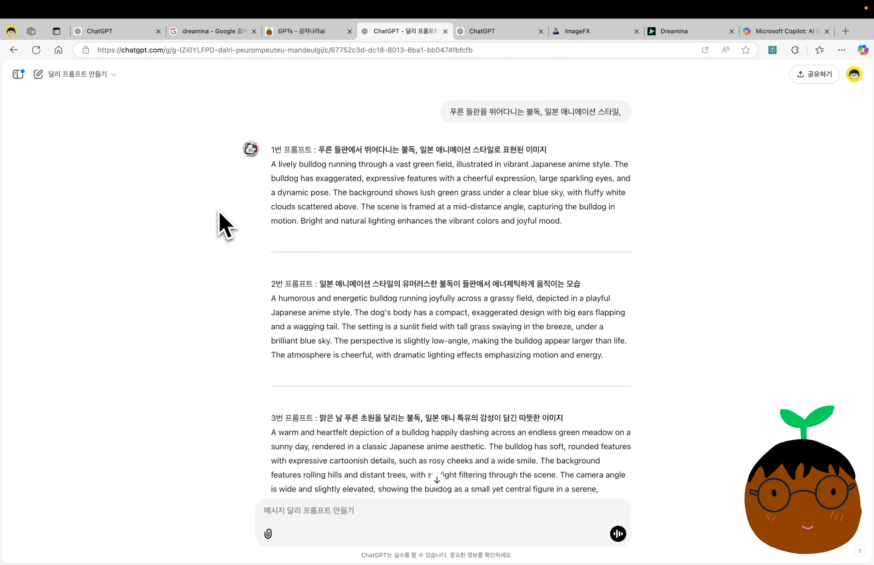
drag(565, 223, 258, 188)
key(super+c)
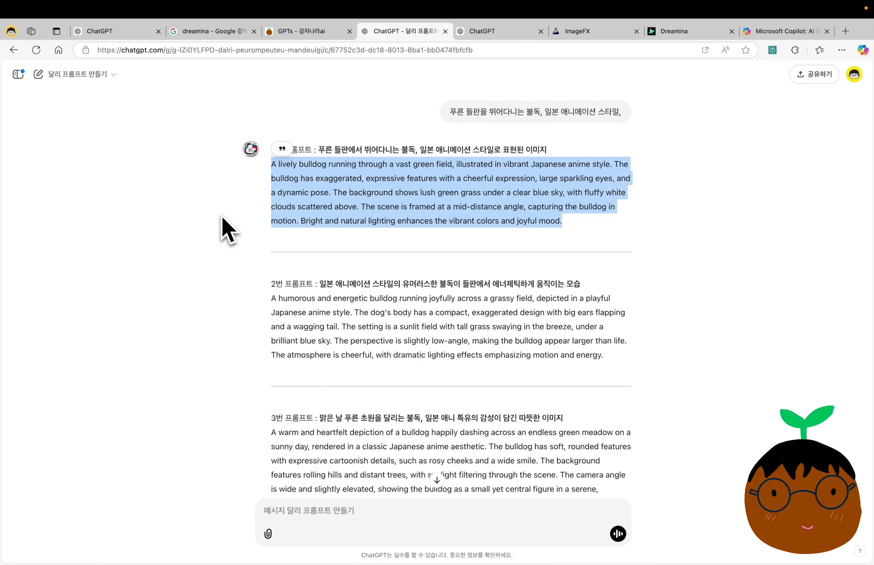
key(super+5)
key(super+v)
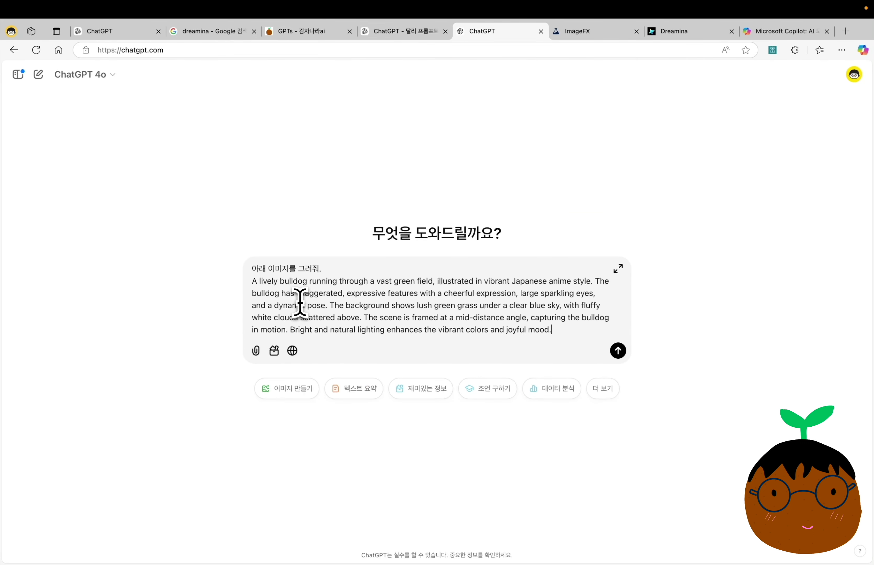
key(Return)
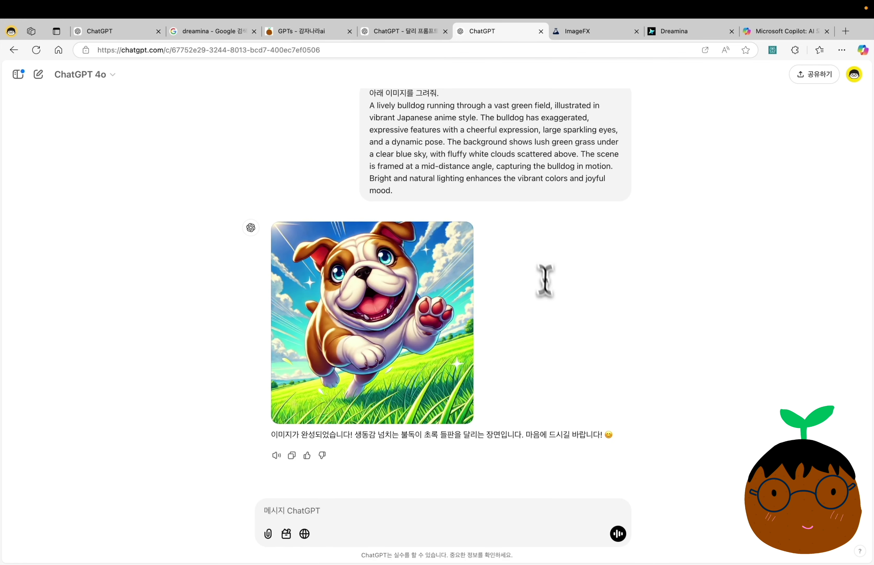
scroll(550, 298, up, 1)
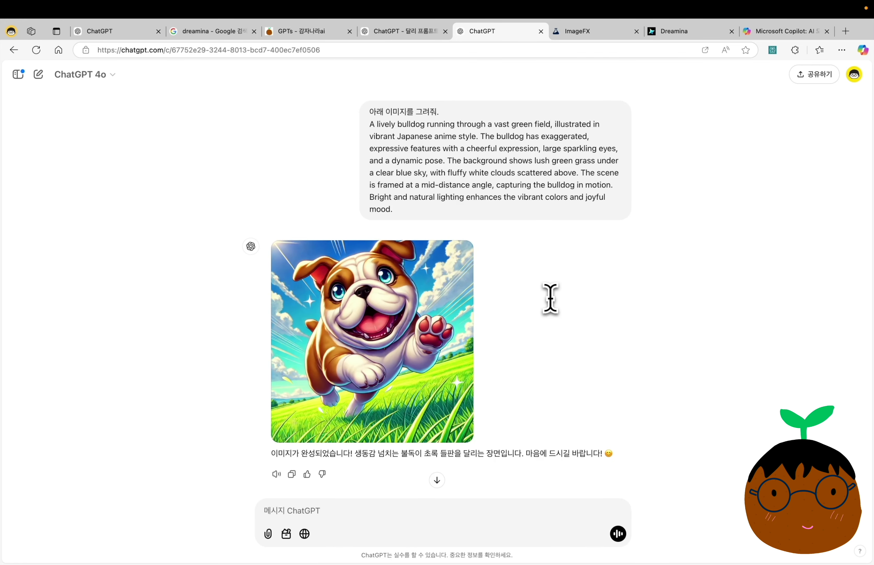
Switch to ImageFX and generate images from the copied bulldog prompt with the 가로 모드(16:9) aspect ratio.
key(ctrl+Tab)
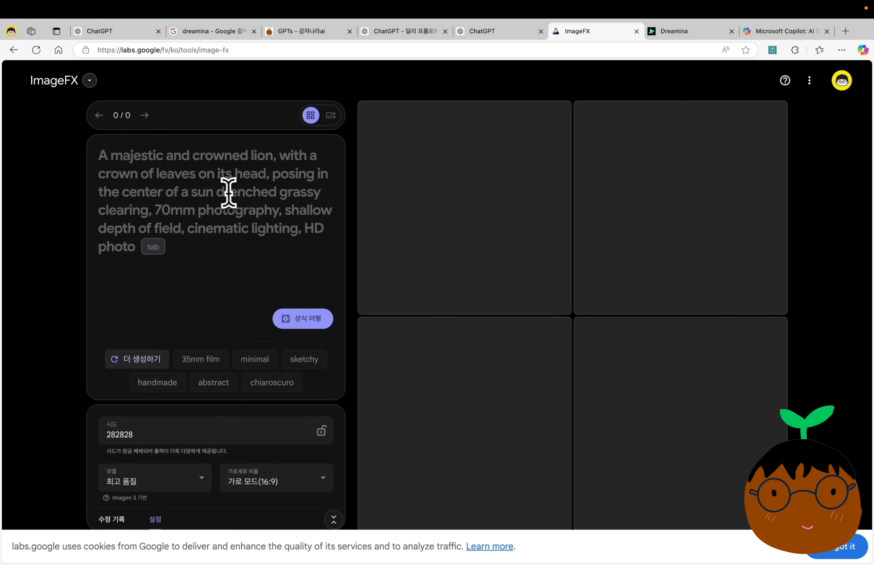
click(184, 175)
key(ctrl+v)
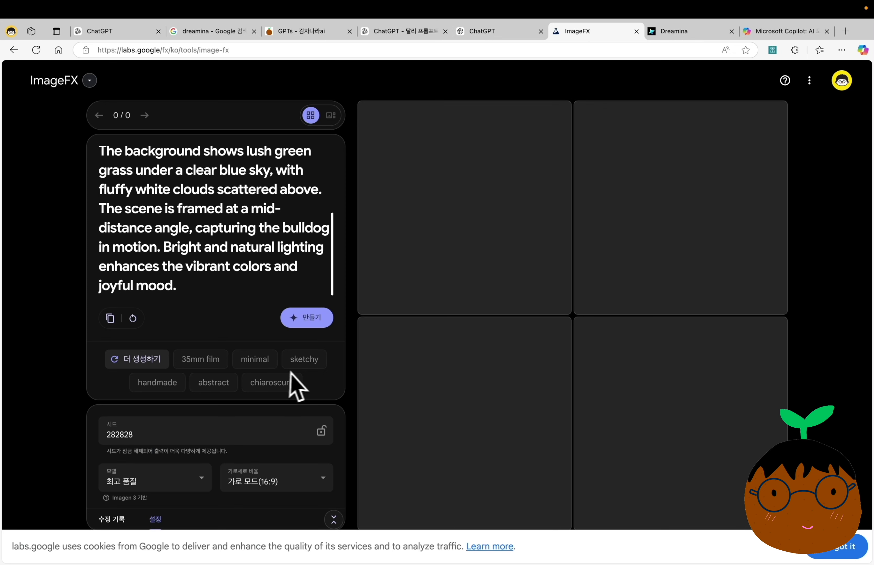
click(325, 477)
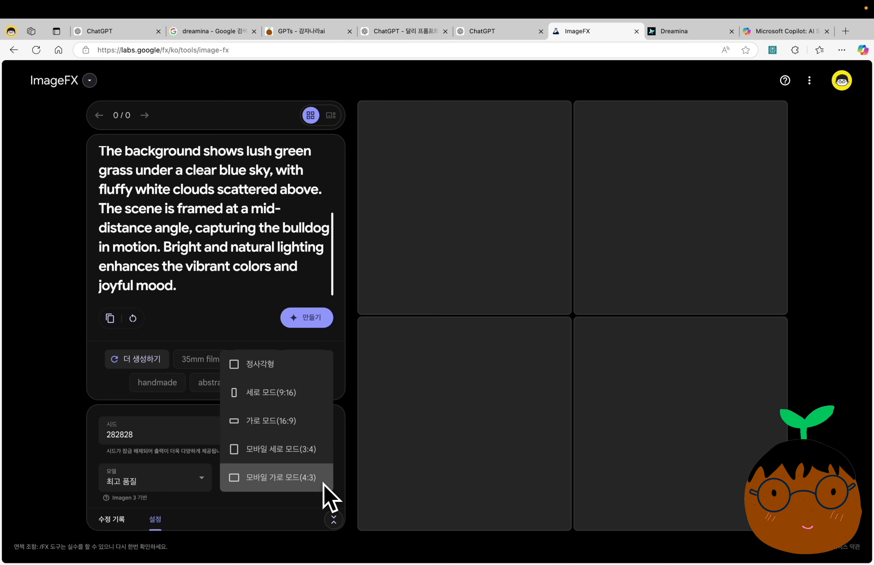
click(64, 386)
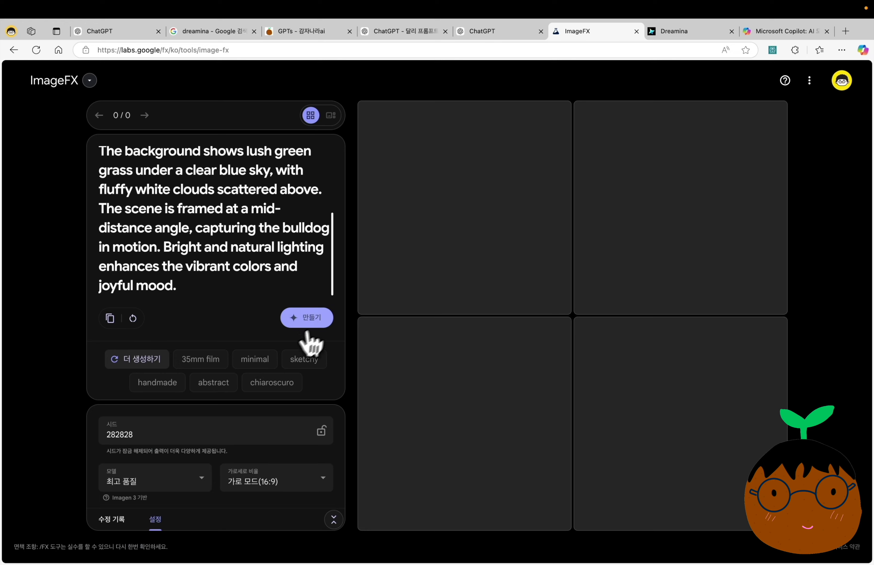
click(315, 319)
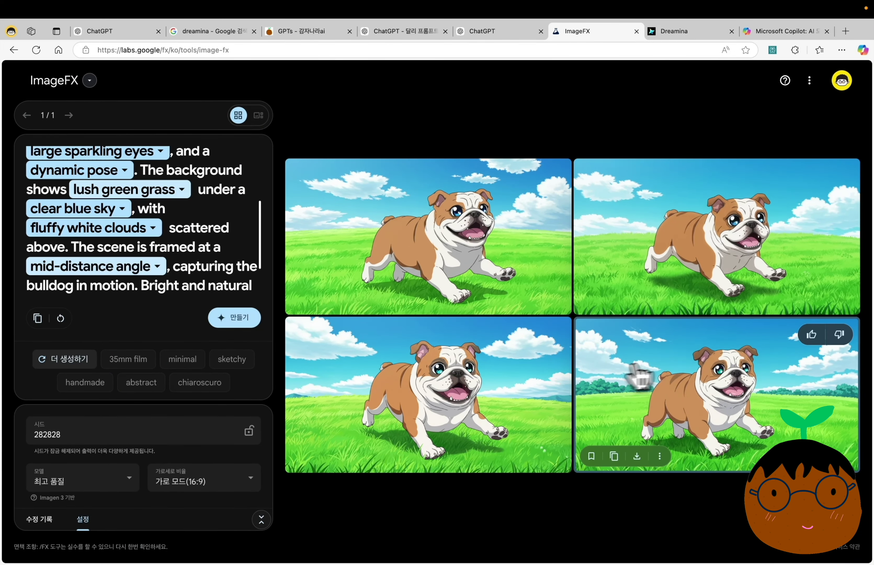
Switch to Dreamina and generate images from the copied bulldog prompt using the Image 2.1 model at 1:1.
key(ctrl+Tab)
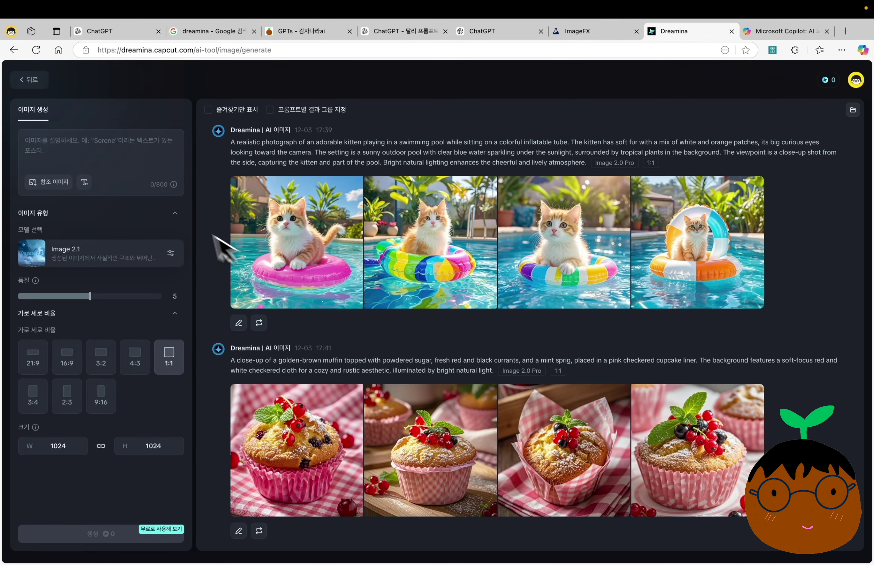
click(103, 140)
key(ctrl+v)
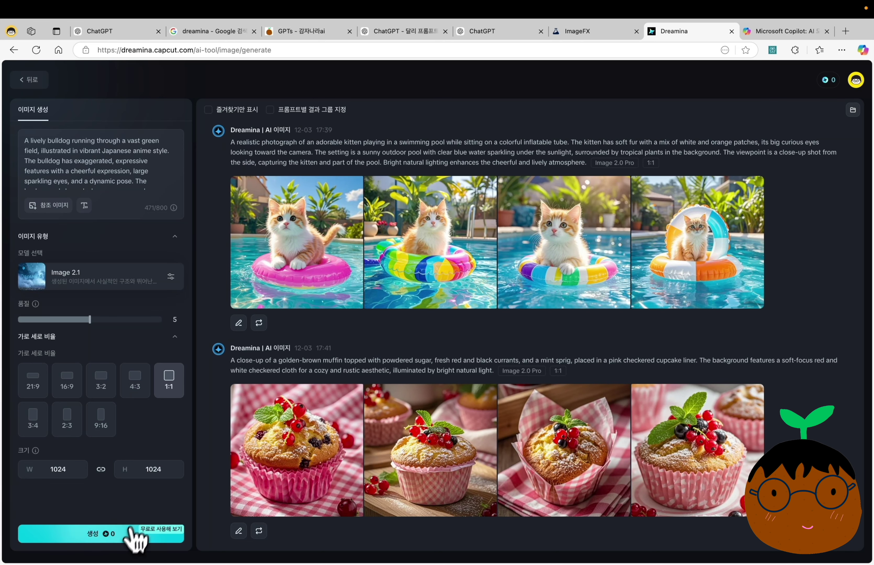
click(126, 539)
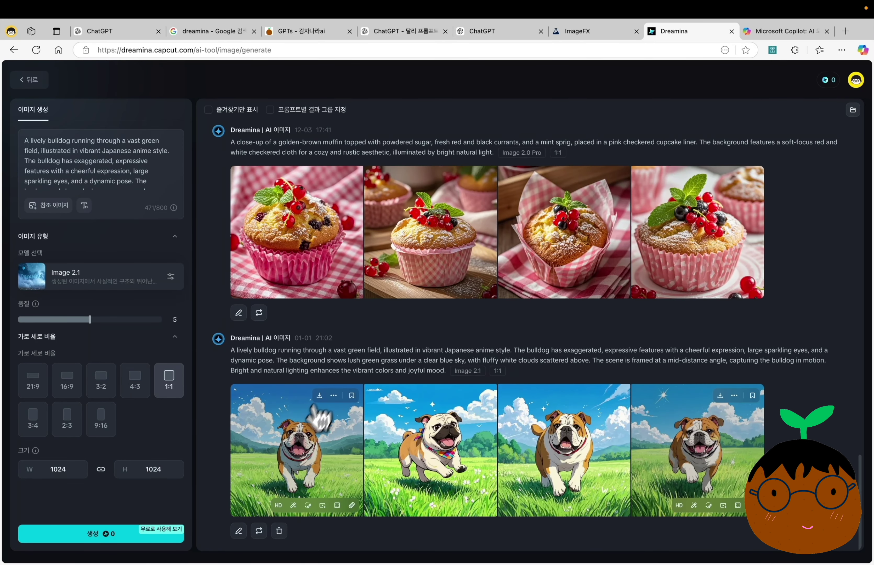
View the first, third and fourth Dreamina bulldog images enlarged.
click(300, 459)
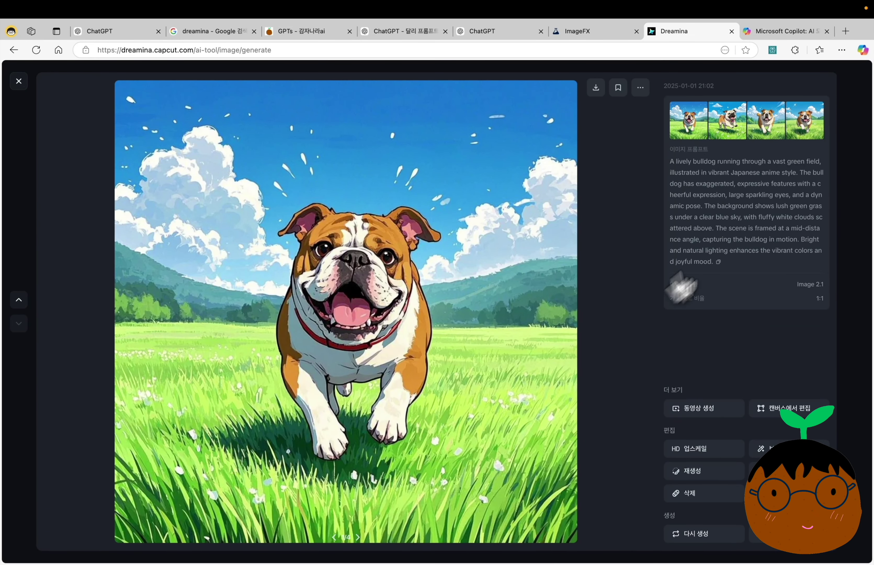
click(769, 132)
click(809, 131)
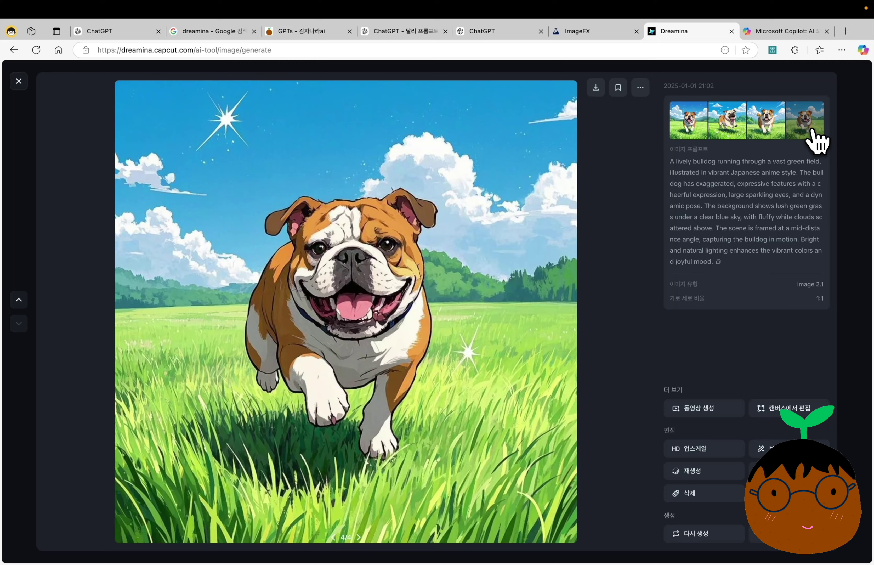
Switch to Microsoft Copilot and send "아래 이미지를 그려줘." followed by the English bulldog prompt.
key(ctrl+Tab)
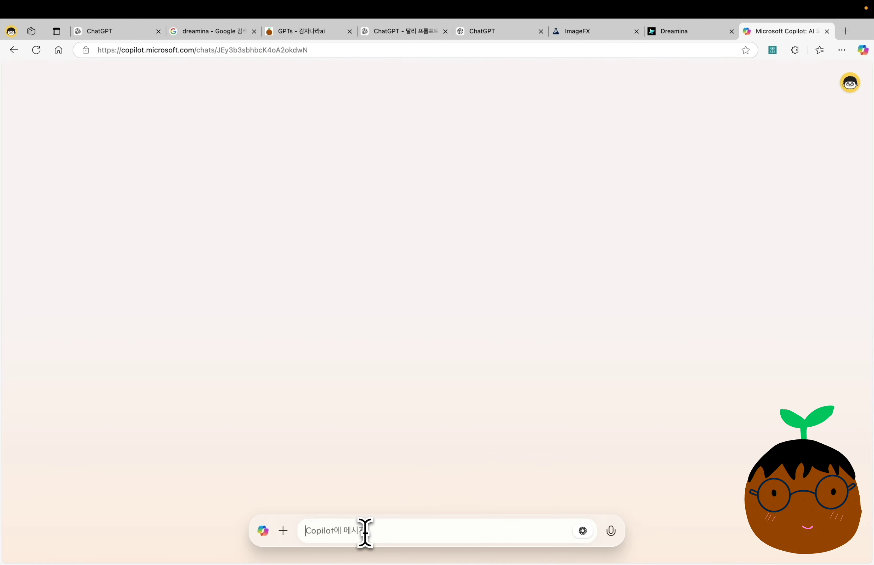
text(아래 이미지를 그려줘.  A lively bulldog running through a vast green field, illustrated in vibrant Japanese anime style. The bulldog has exaggerated, expressive features with a cheerful expression, large sparkling eyes, and a dynamic pose. The background shows lush green grass under a clear blue sky, with fluffy white clouds scattered above. The scene is framed at a mid-distance angle, capturing the bulldog in motion. Bright and natural lighting enhances the vibrant colors and joyful mood.)
key(Return)
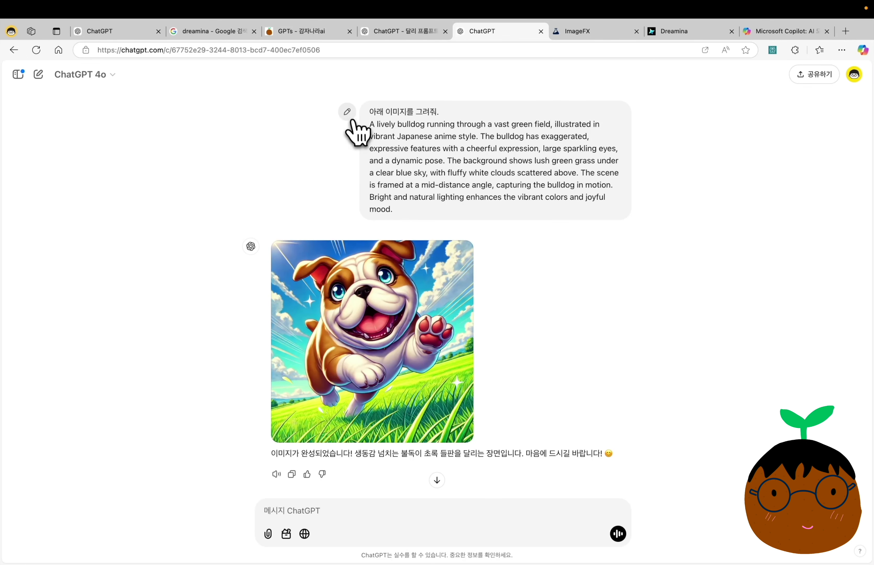
Resend the same bulldog prompt in the ChatGPT chat to redraw the image, and compare the first and second versions.
click(347, 111)
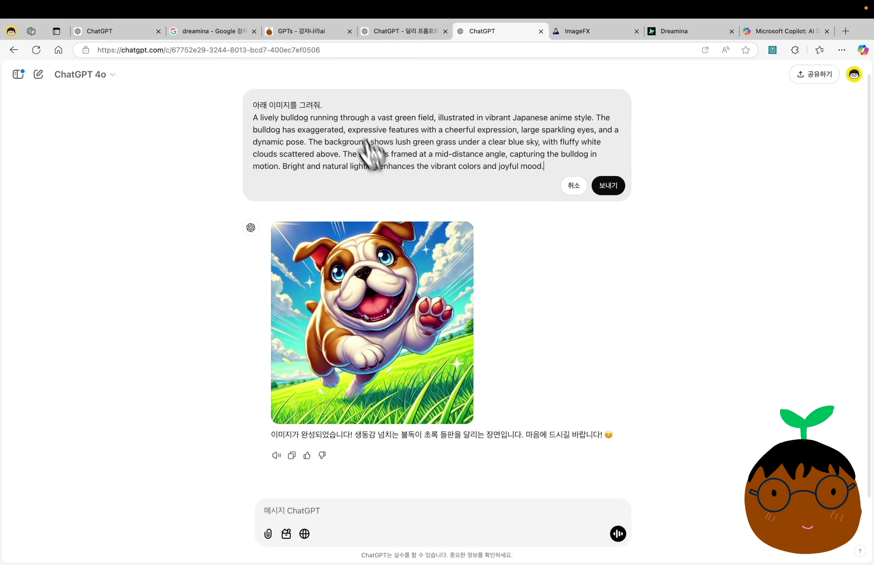
click(608, 185)
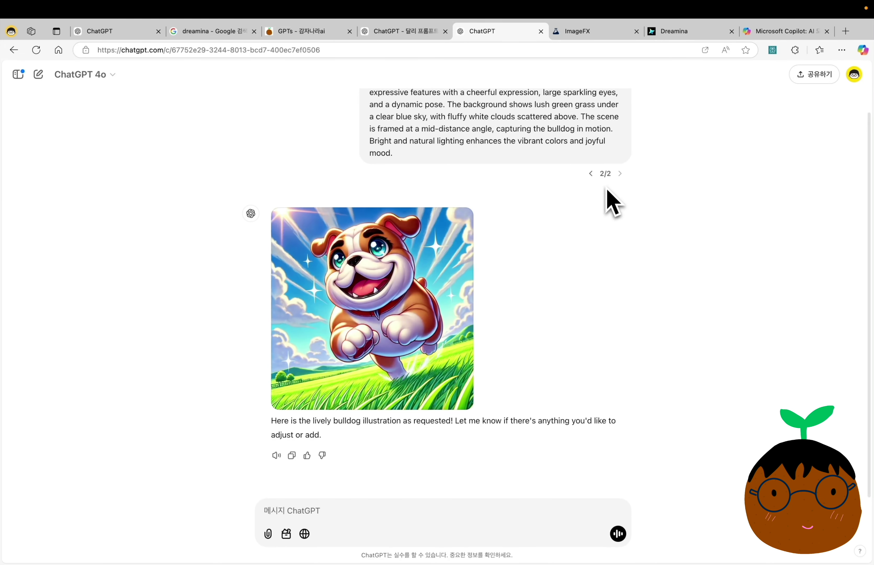
click(590, 173)
click(619, 187)
click(591, 173)
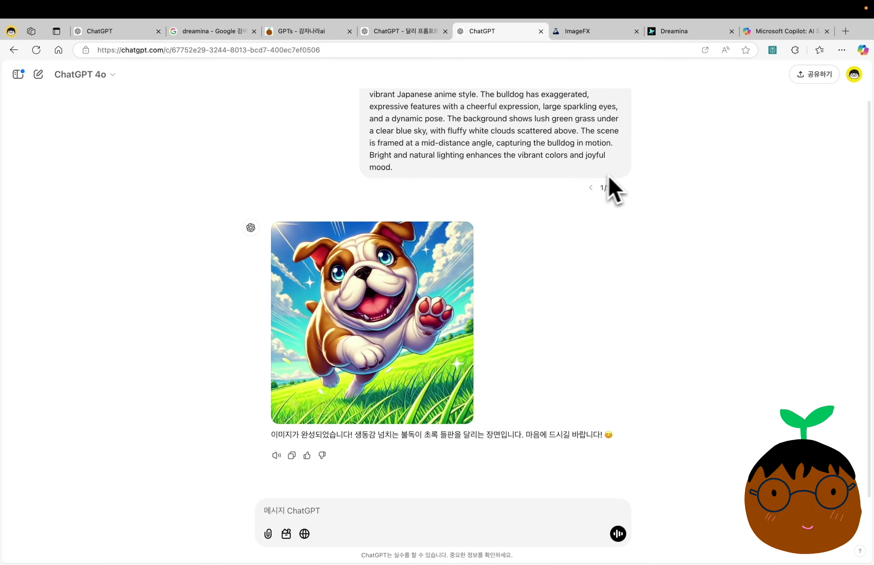
click(620, 187)
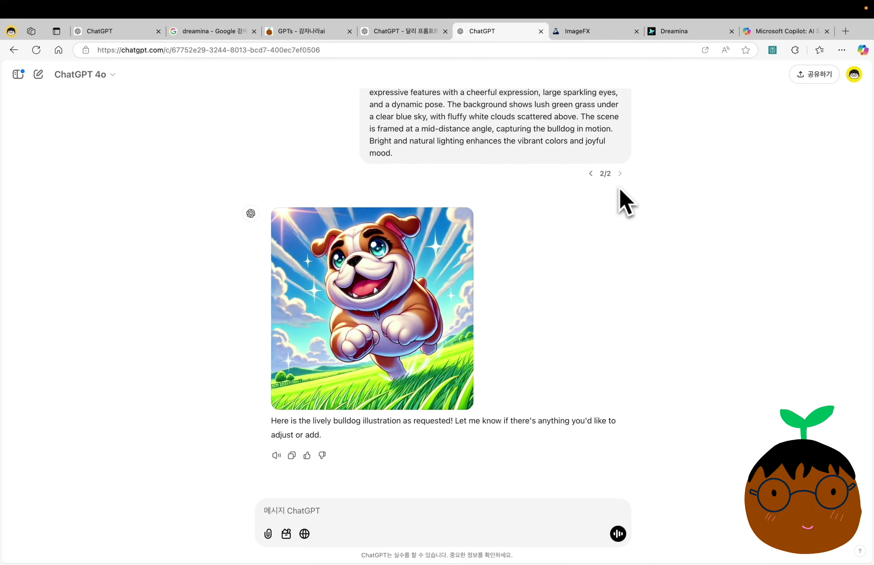
click(590, 174)
click(620, 187)
Switch to ImageFX, generate a second set of bulldog images from the same prompt and compare it with the first set.
key(ctrl+Tab)
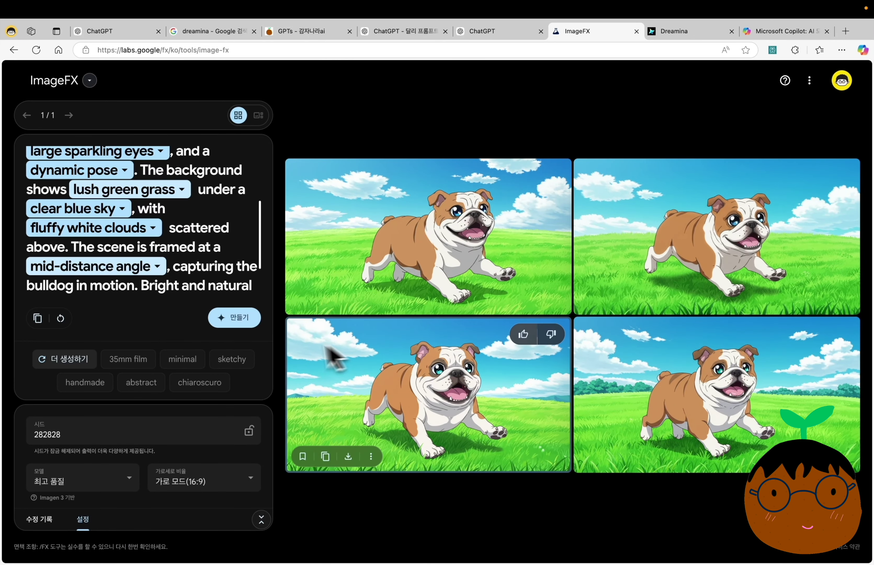
click(239, 317)
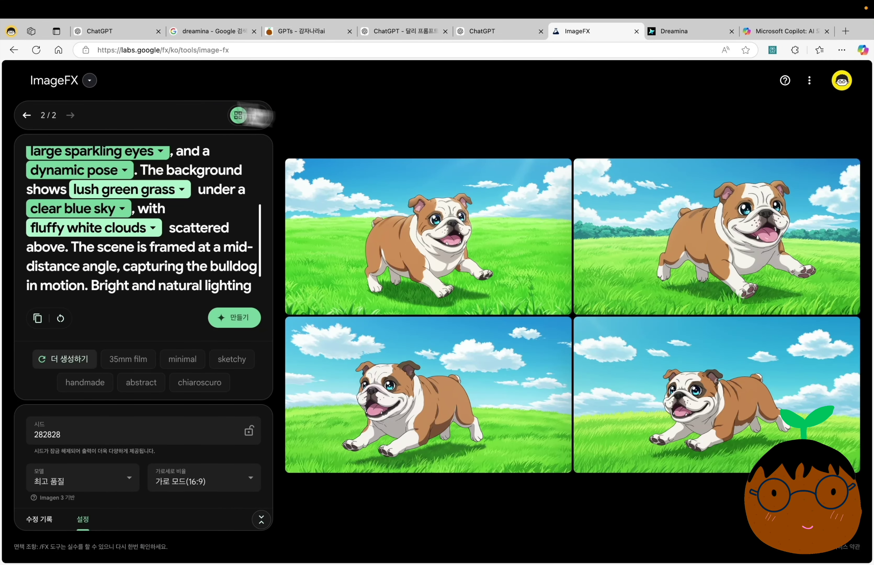
click(27, 116)
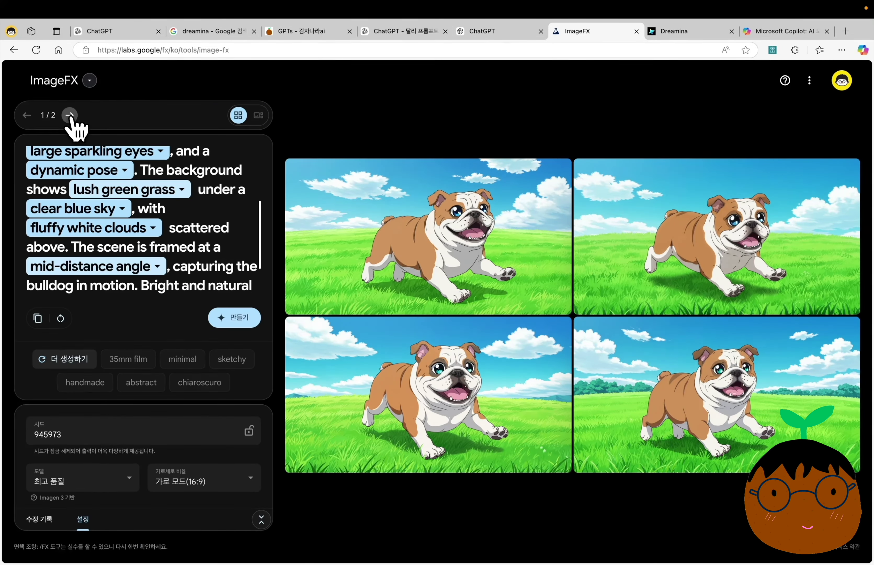
click(70, 116)
click(27, 116)
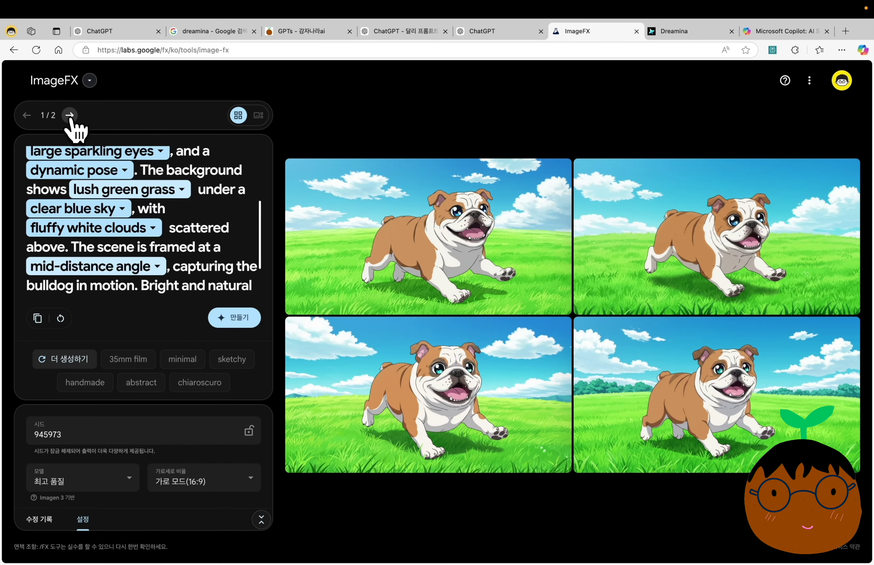
click(70, 116)
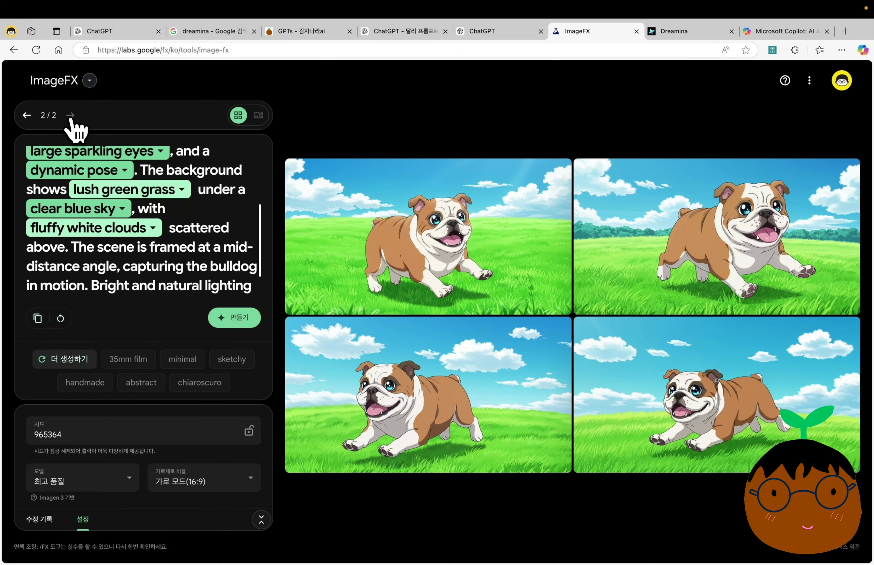
Switch to Dreamina and generate another set of bulldog images from the same prompt and settings.
key(ctrl+Tab)
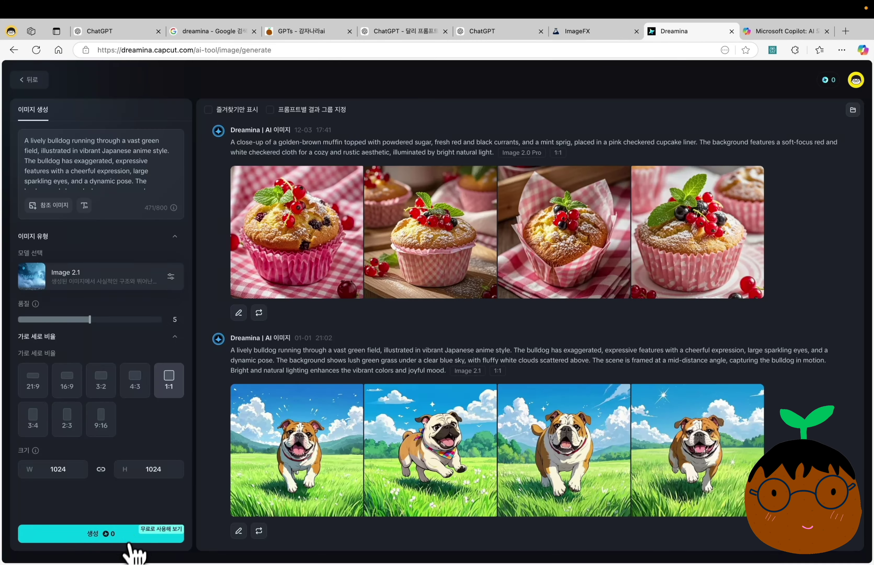
click(126, 534)
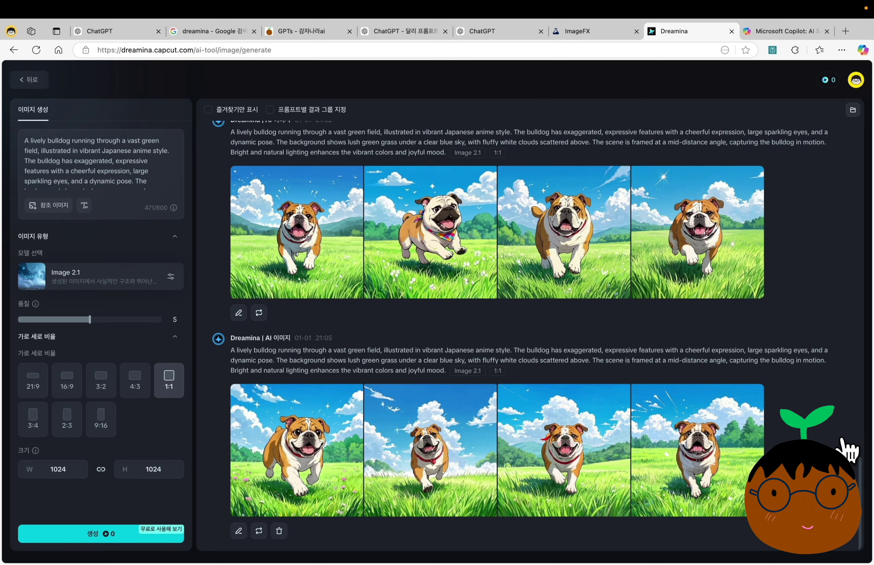
Return to the ChatGPT bulldog chat and request a cleaner background with "배경을 깔끔하게 다시 만들어줘.".
click(488, 31)
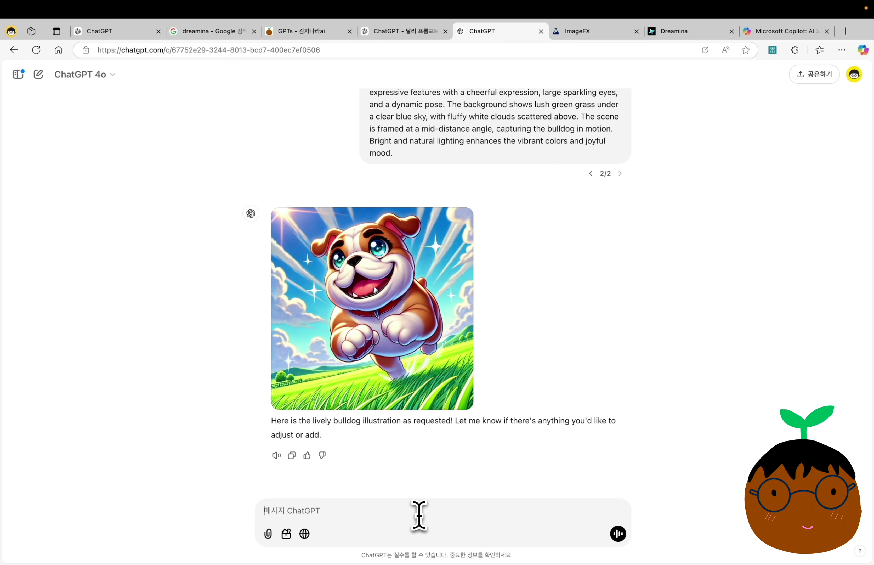
text(배경을 깔끔하게 다시 만들어줘.)
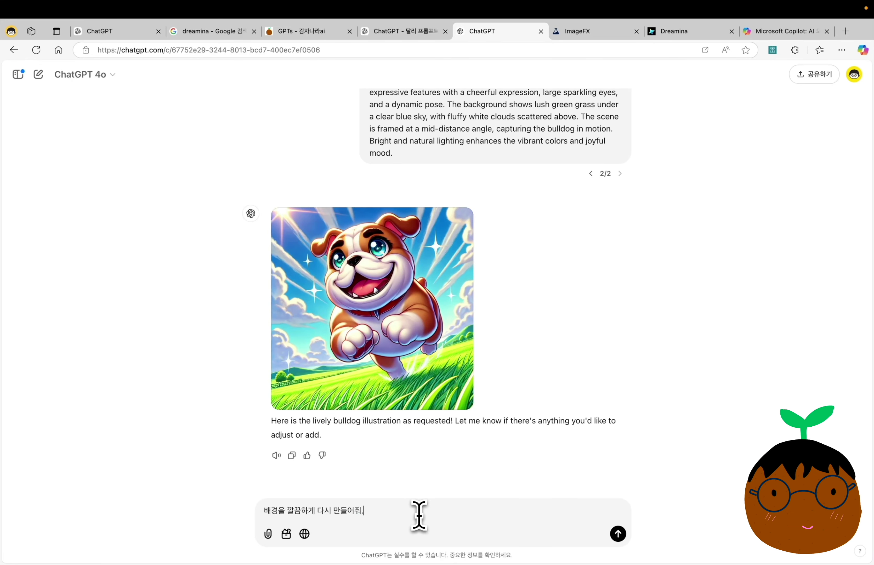
key(Return)
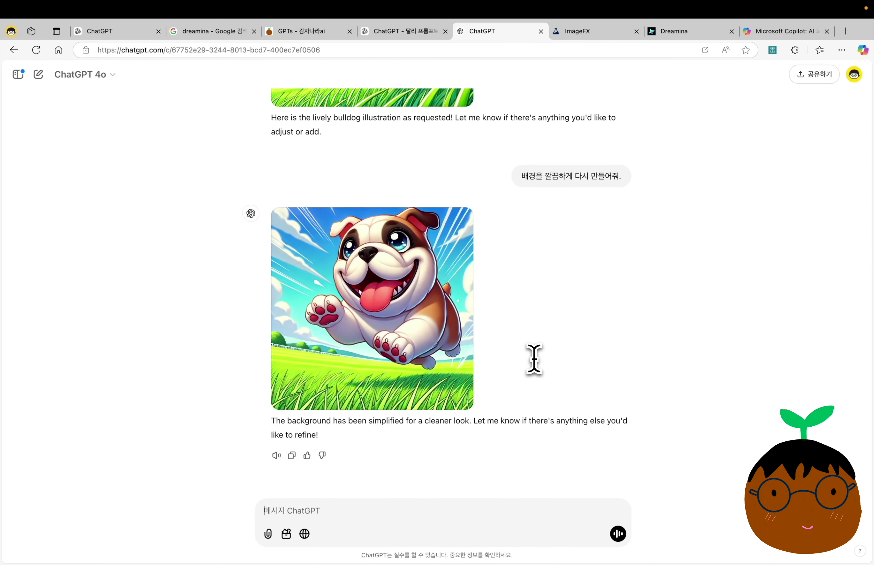
Open the new bulldog image for editing, select the upper-left sky area and request "태양을 넣어줘." for it.
click(382, 283)
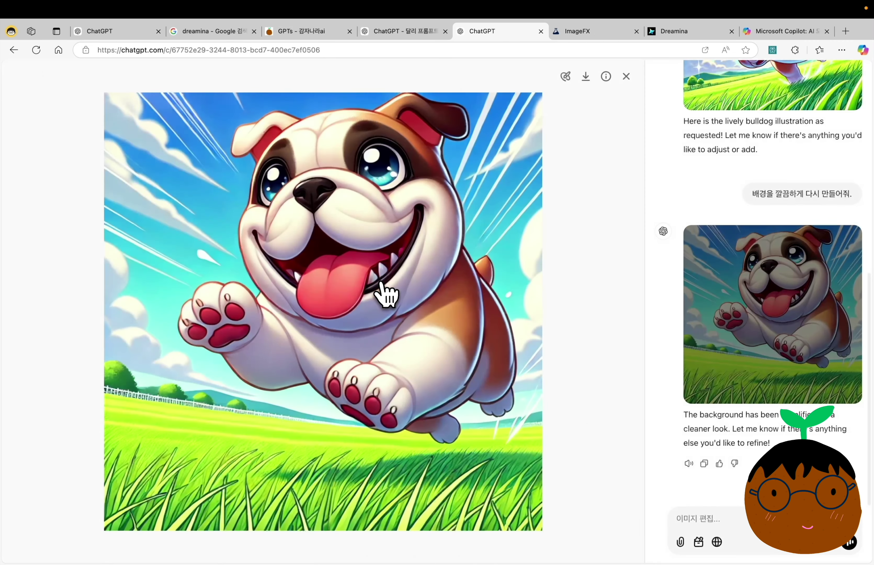
click(572, 82)
mouse_move(149, 134)
mouse_down()
mouse_move(129, 111)
mouse_move(141, 168)
mouse_move(107, 132)
mouse_move(186, 100)
mouse_move(156, 171)
mouse_move(110, 189)
mouse_up()
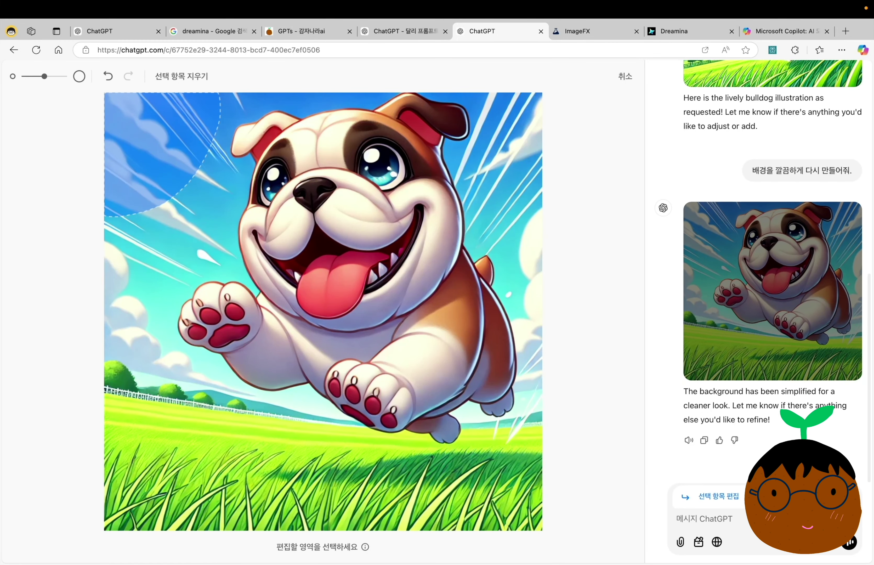
click(722, 526)
text(태양을 넣어줘)
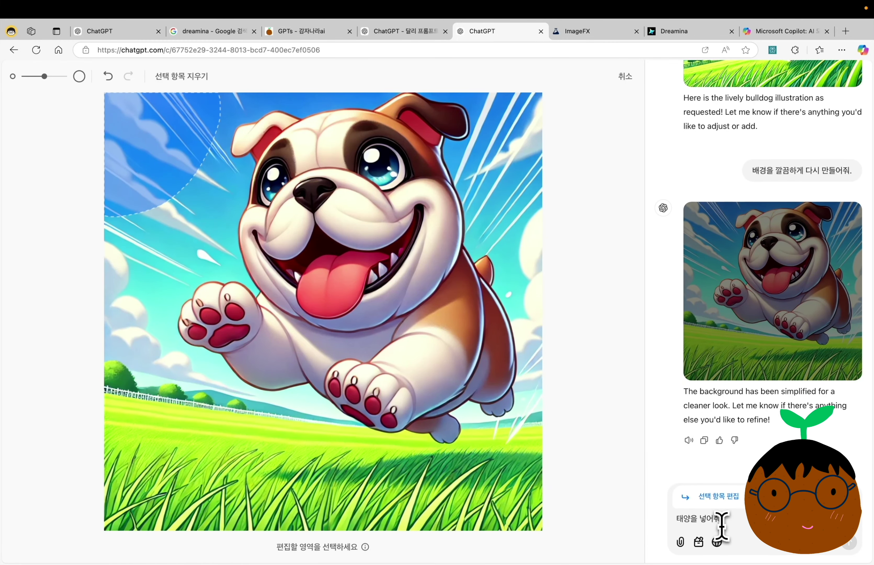
key(Return)
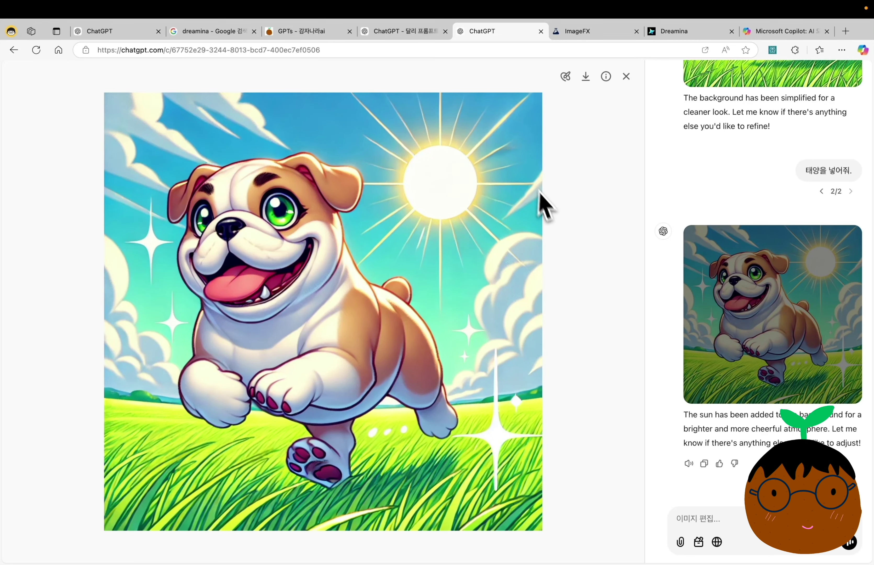
Close the enlarged sun image and compare the original, cleaner-background and sun versions of the bulldog in the chat.
click(626, 76)
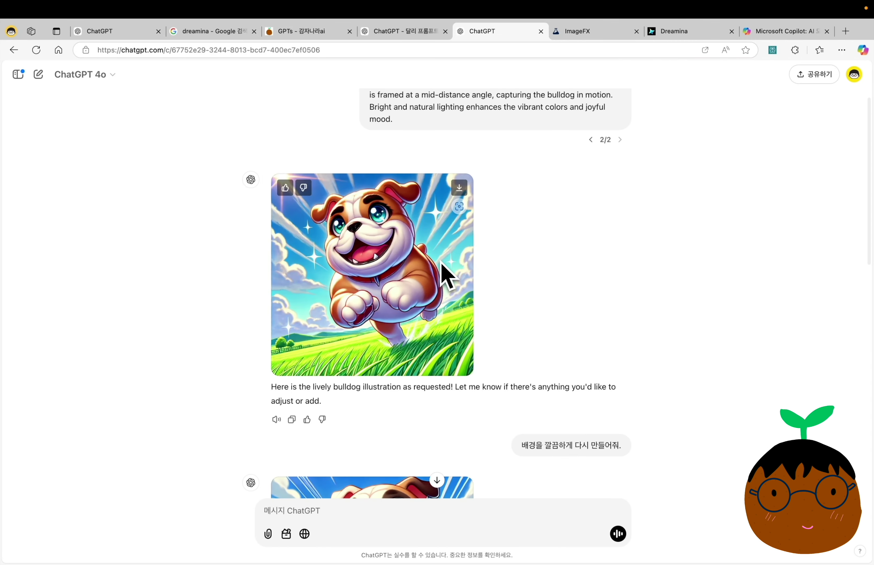
scroll(444, 272, down, 3)
scroll(442, 265, down, 10)
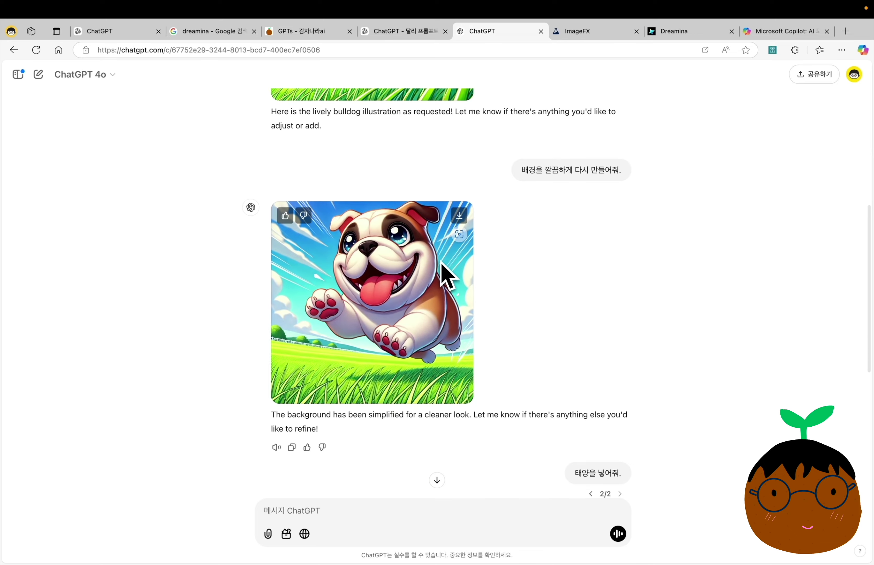
scroll(441, 262, down, 4)
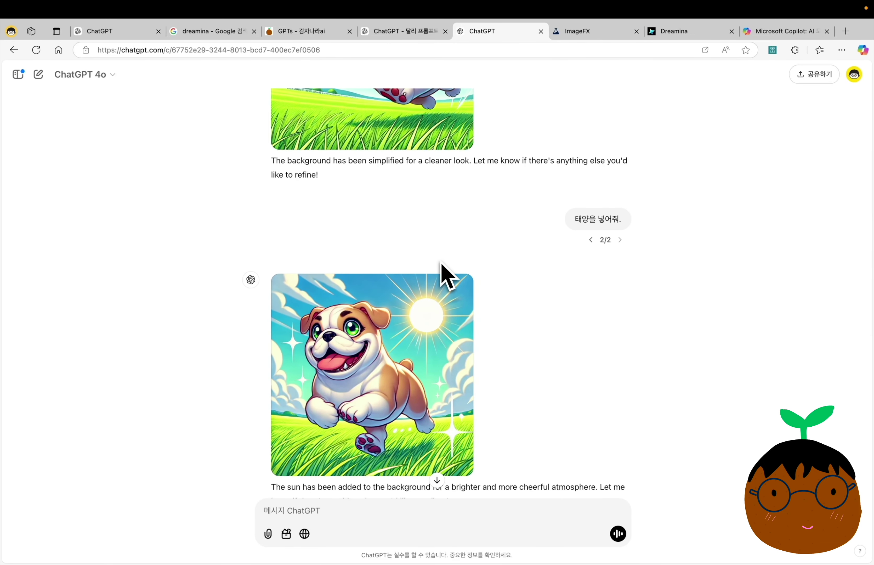
scroll(441, 263, up, 14)
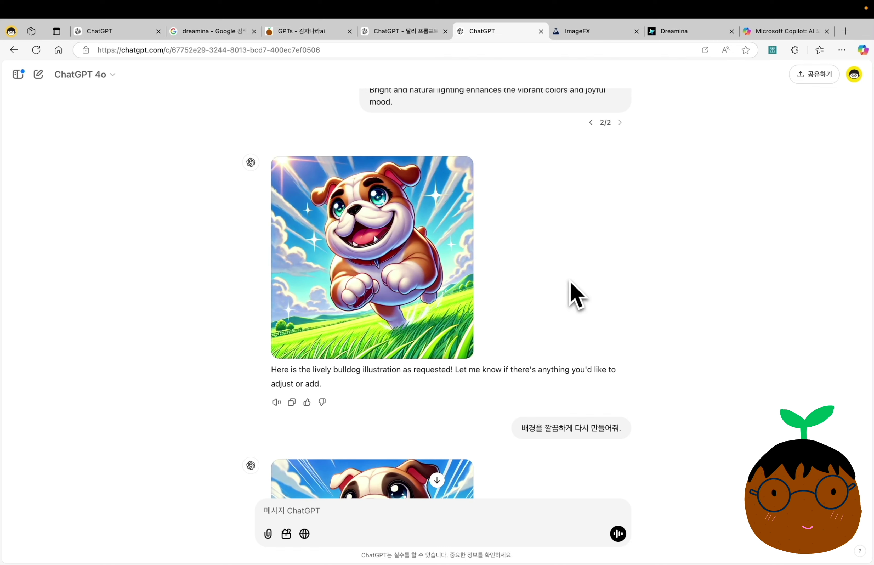
Switch to ImageFX, change "green field" in the bulldog prompt to "desert" and generate a new set of images.
key(ctrl+Tab)
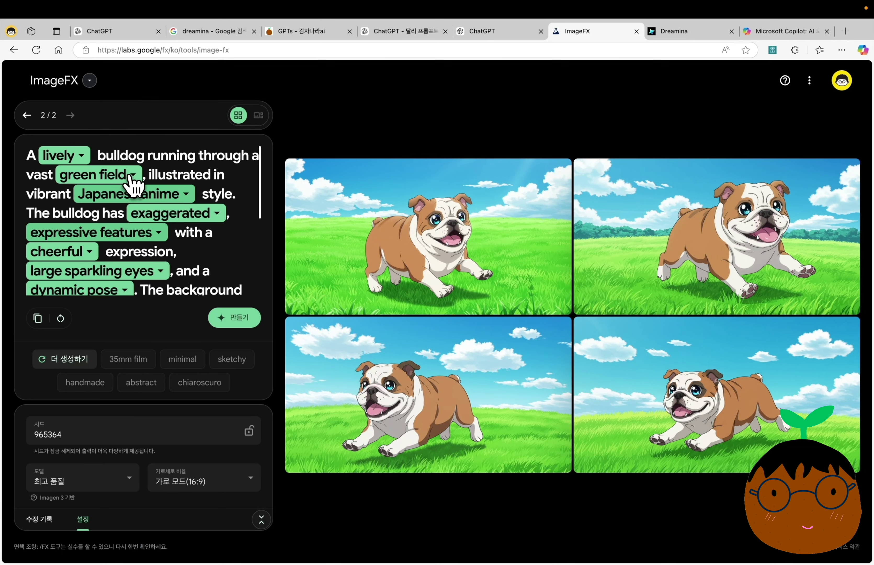
click(131, 176)
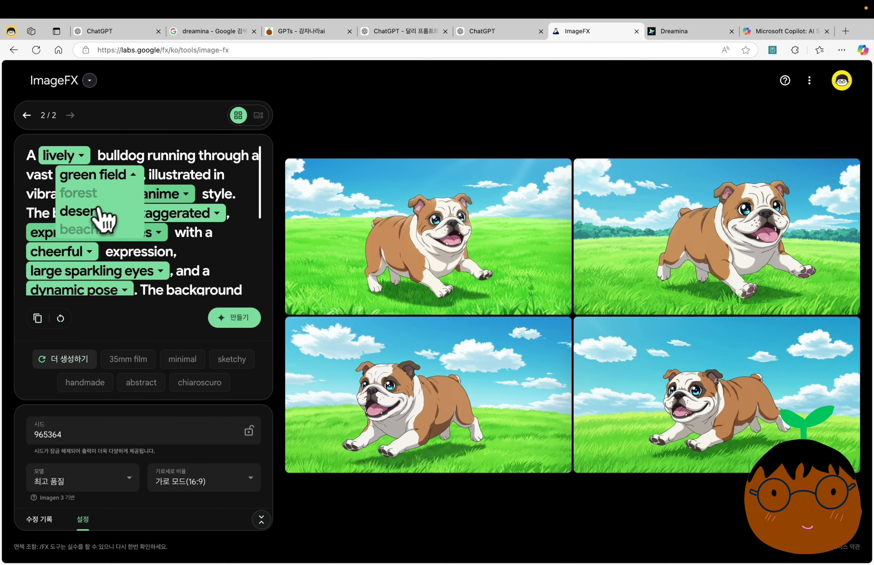
click(90, 215)
click(239, 318)
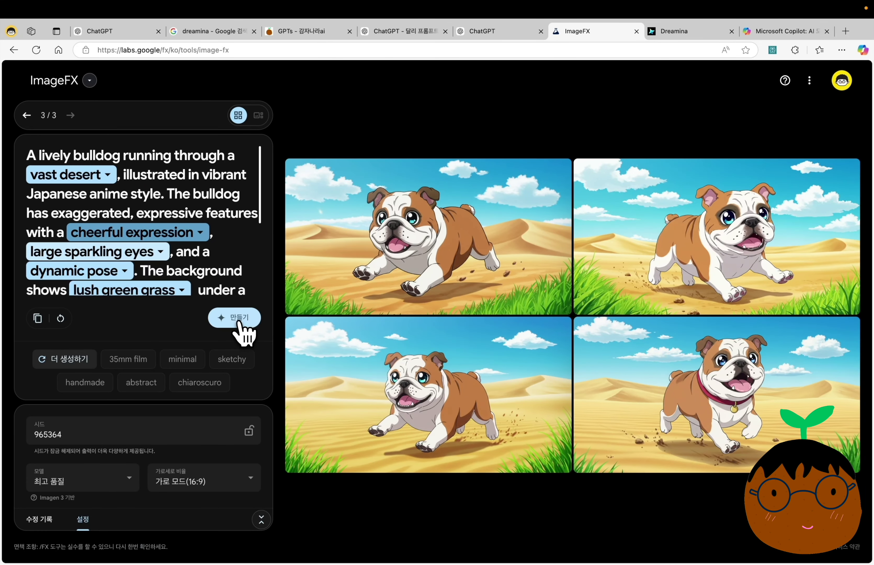
Change "cheerful expression" in the ImageFX prompt to "angry expression" and generate the desert bulldog images again.
scroll(244, 249, down, 2)
click(148, 176)
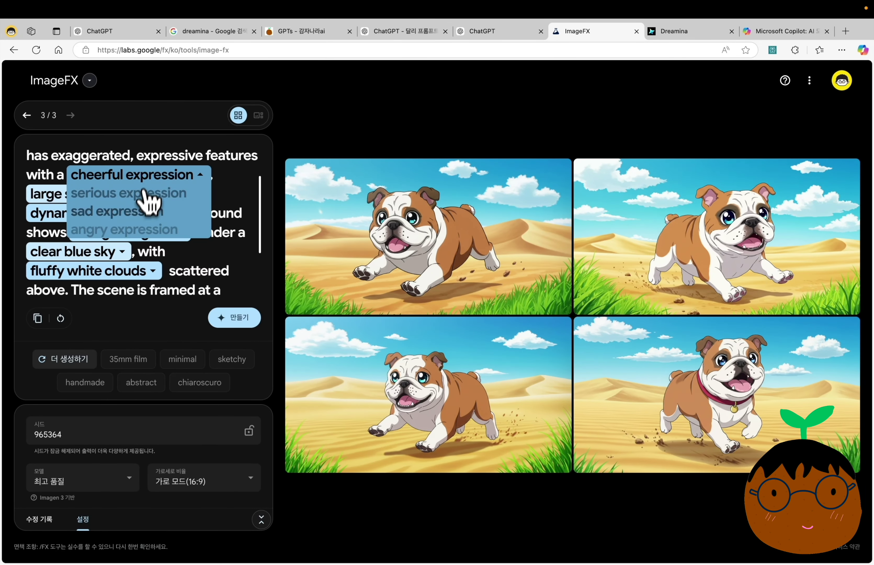
click(141, 231)
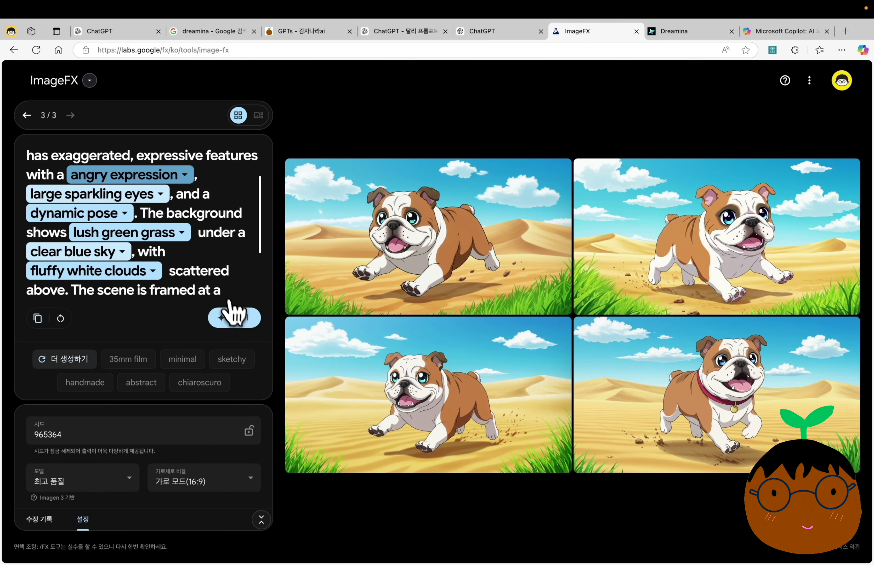
click(231, 315)
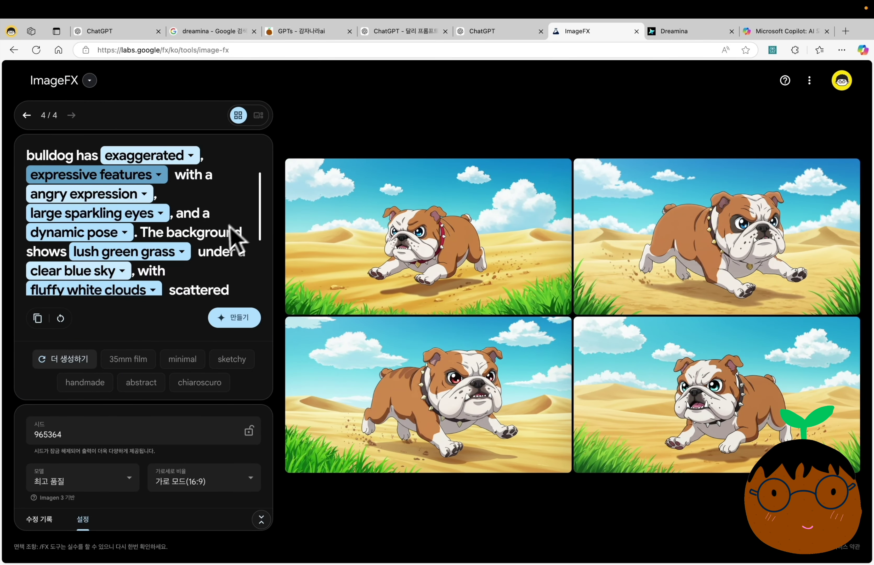
Examine the remaining ImageFX prompt options, compare the results with the ChatGPT bulldog edits, and look over the prompt in Dreamina.
scroll(216, 243, down, 1)
scroll(220, 244, down, 2)
click(178, 267)
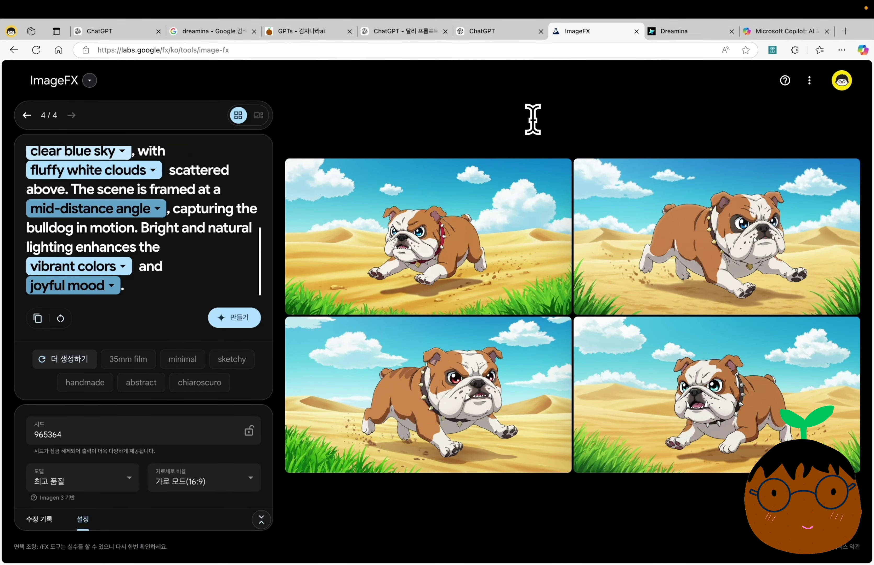
click(488, 32)
scroll(523, 192, down, 10)
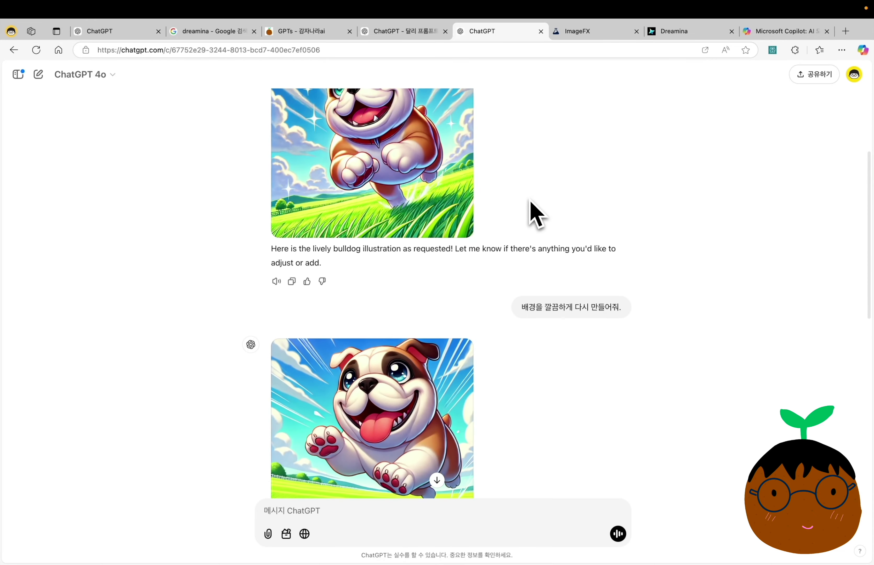
scroll(530, 212, down, 5)
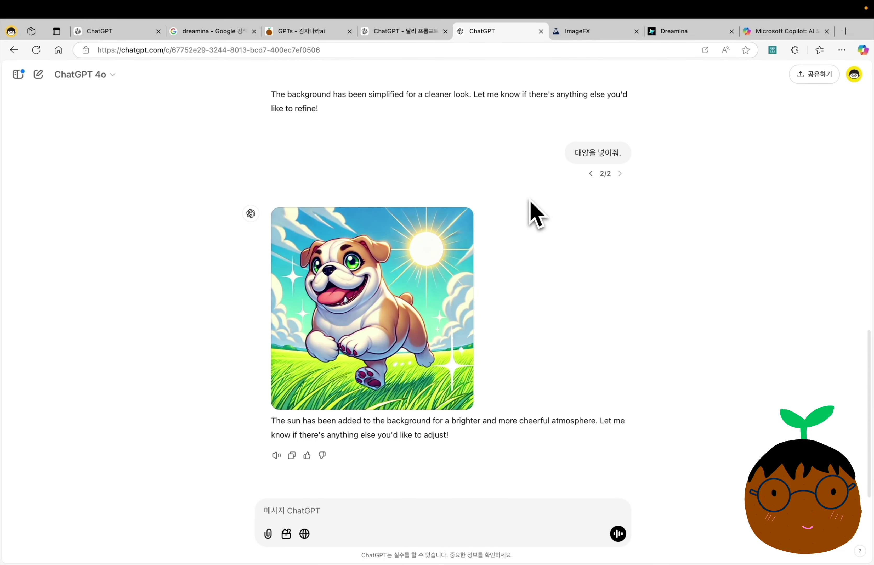
click(581, 31)
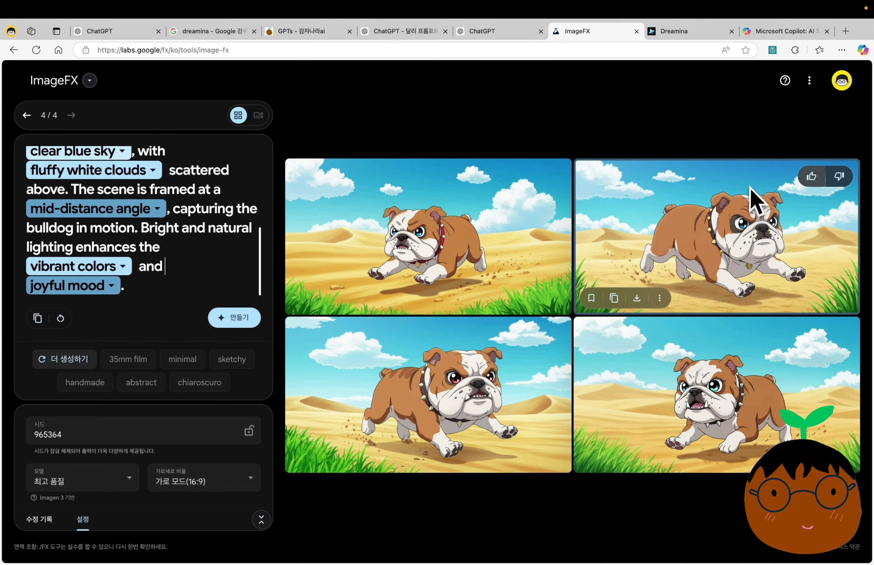
key(ctrl+Tab)
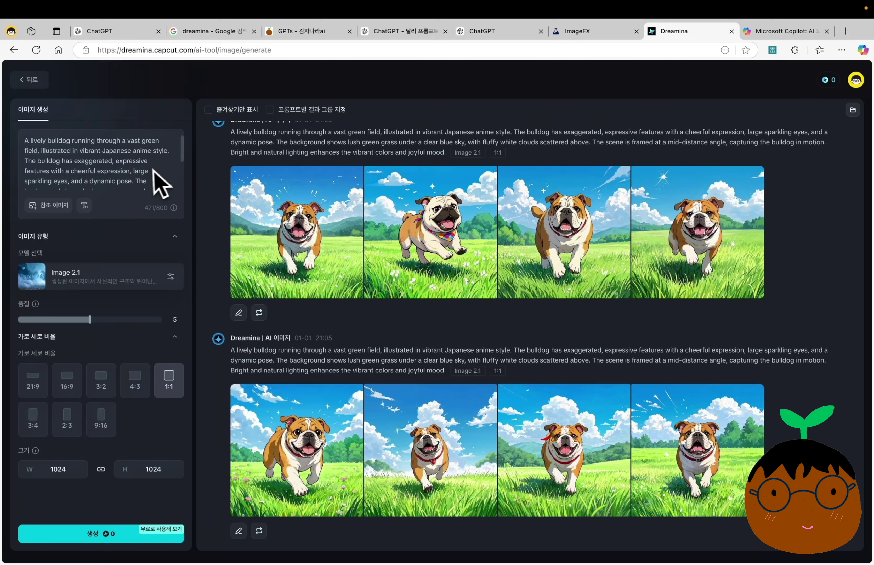
scroll(152, 184, down, 5)
scroll(147, 173, up, 5)
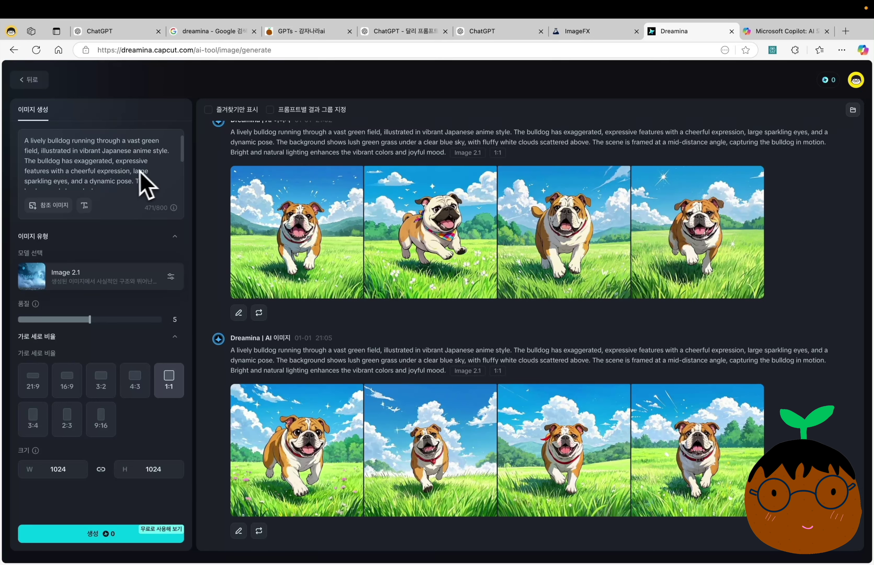
scroll(110, 184, down, 5)
scroll(131, 171, up, 5)
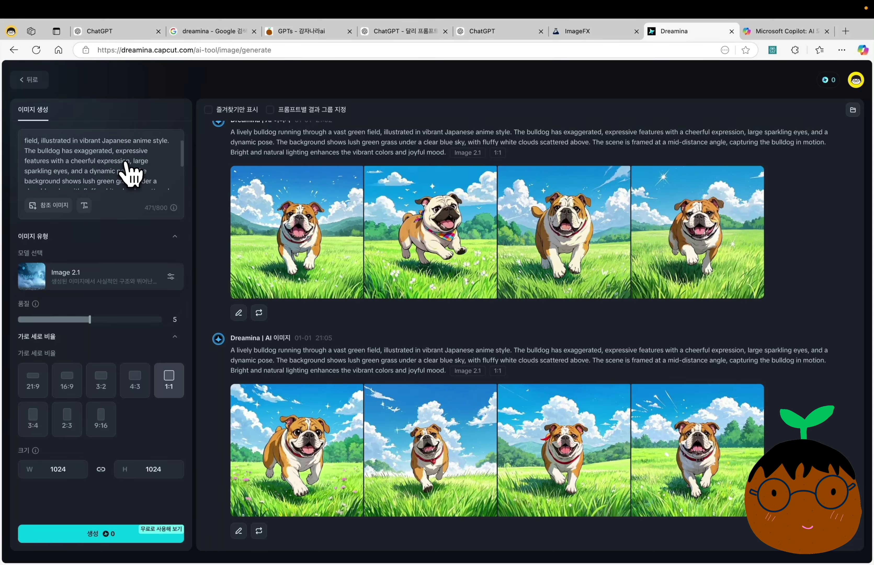
Switch to Copilot, request "강아지 뒤에 배경을 깔끔하게 만들어줘." and compare the new bulldog image with the first one.
key(ctrl+Tab)
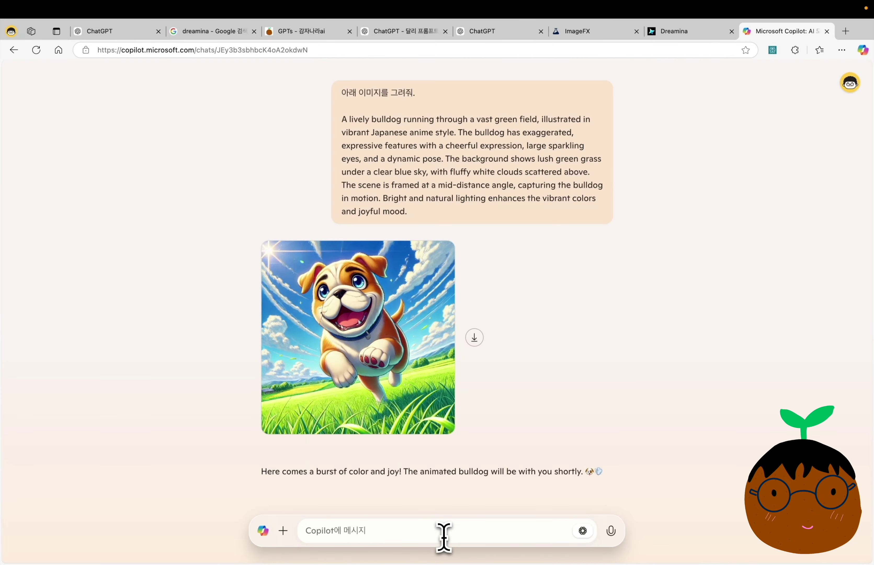
text(강아지 뒤에 배경을 깔끔하게 만들어줘.)
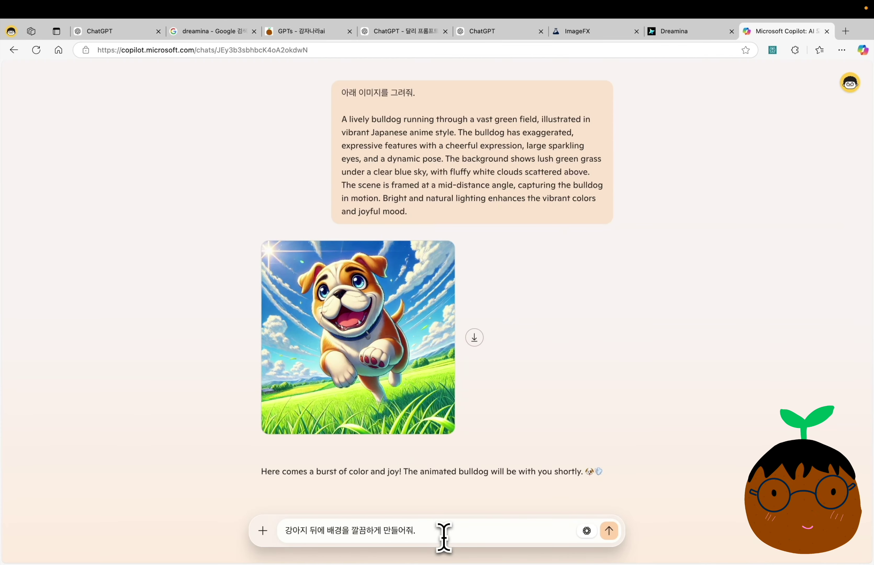
key(Return)
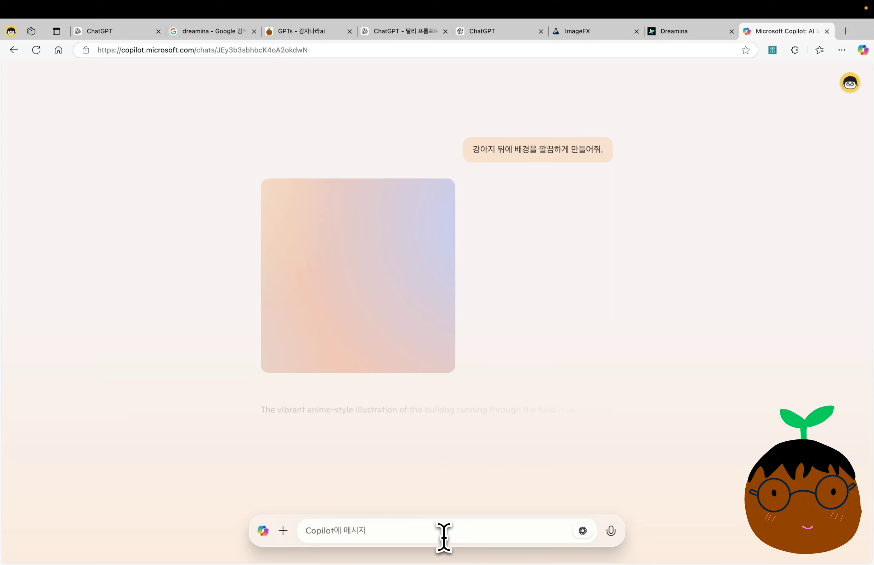
scroll(635, 331, up, 6)
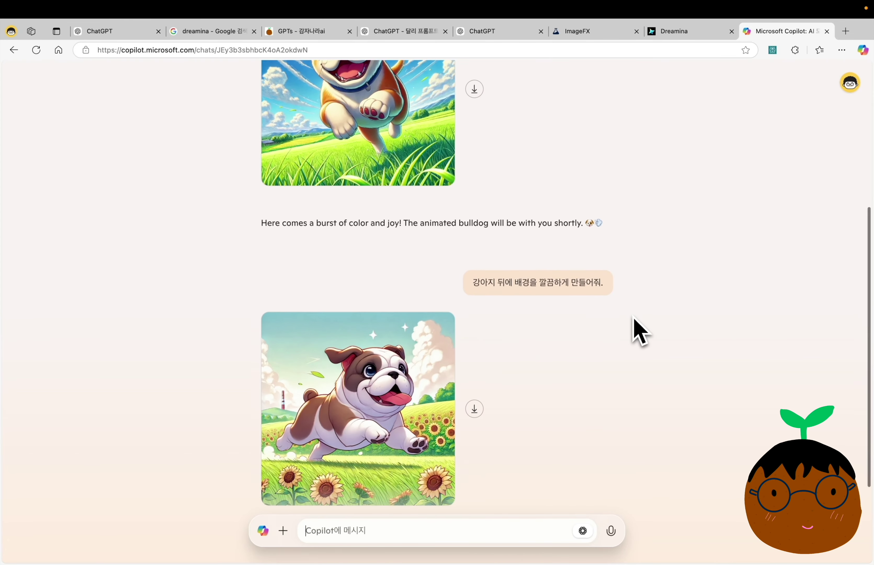
scroll(639, 332, down, 5)
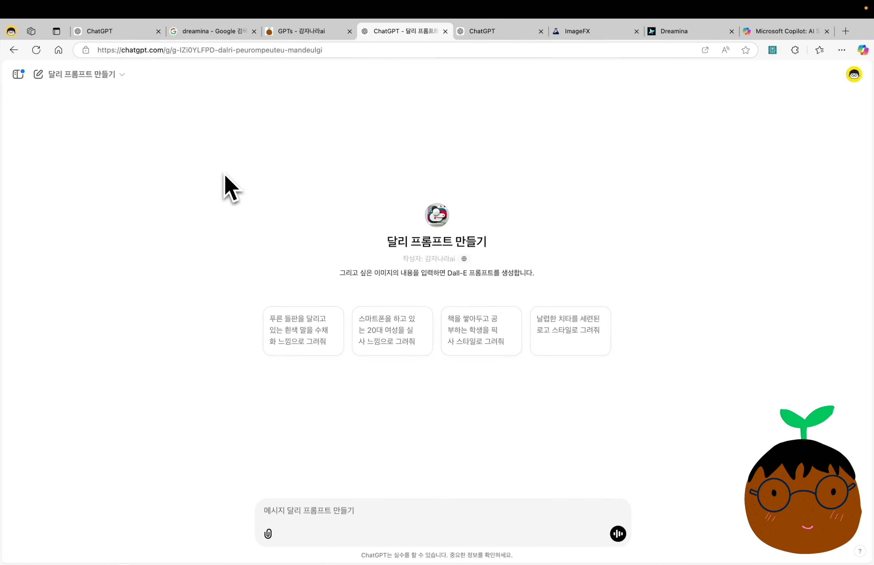
Ask the 달리 프롬프트 만들기 GPT for logo prompts with "책상에서 공부하고 있는 학생을 모티브로 미니멀한 로고를 만들어줘.".
click(341, 512)
text(책상에서 공부하고 있는 학생을 모티브로 미니멀한 로고를 만들어줘.)
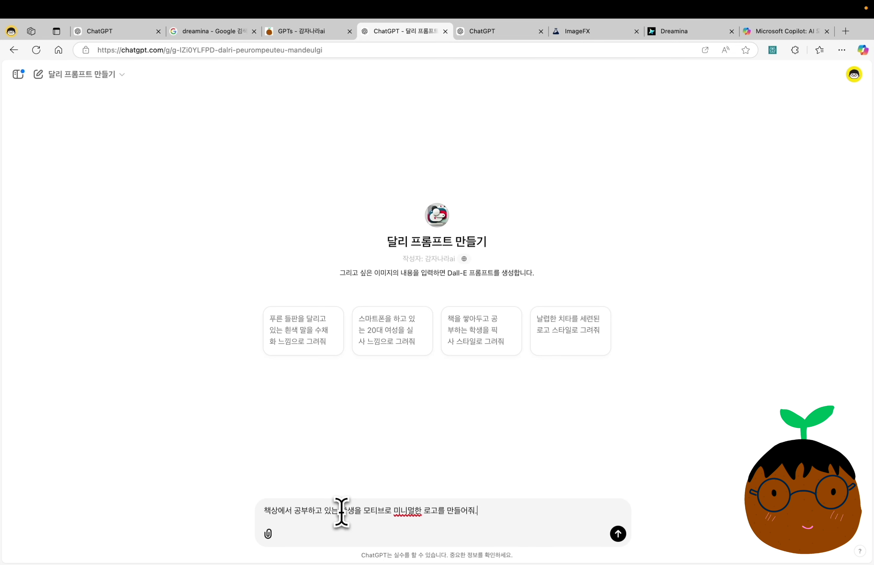
key(Return)
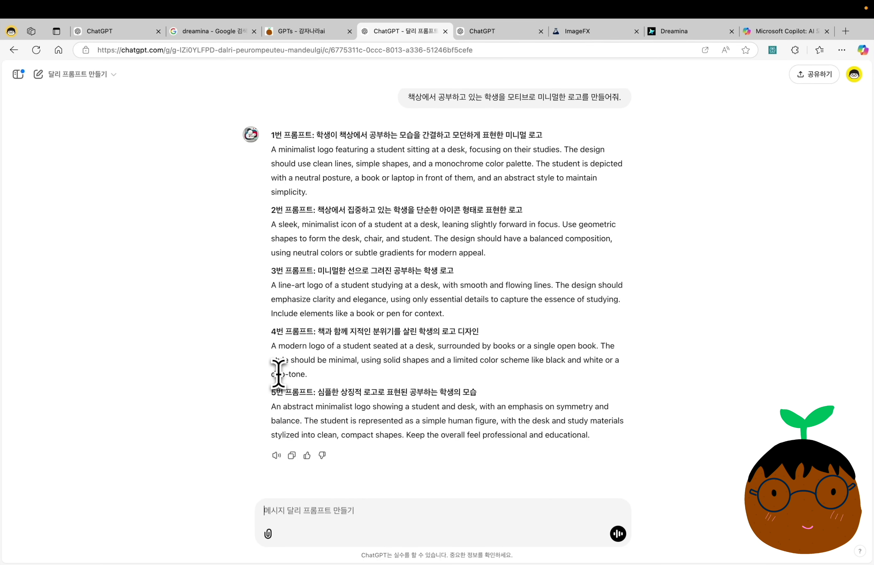
Copy the first logo prompt into a new ChatGPT chat, preceded by "아래 이미지를 만들어줘.", and generate the minimalist student logo.
drag(312, 197, 270, 149)
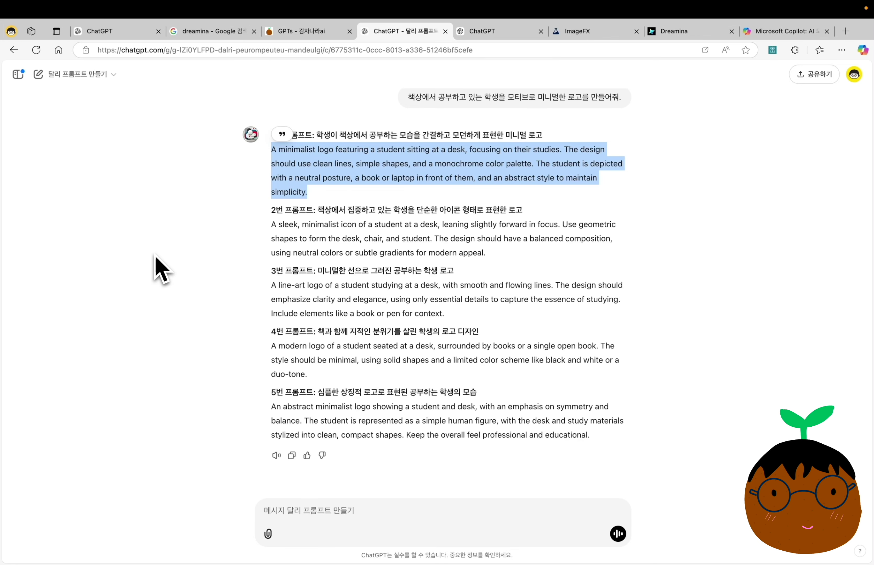
key(ctrl+Tab)
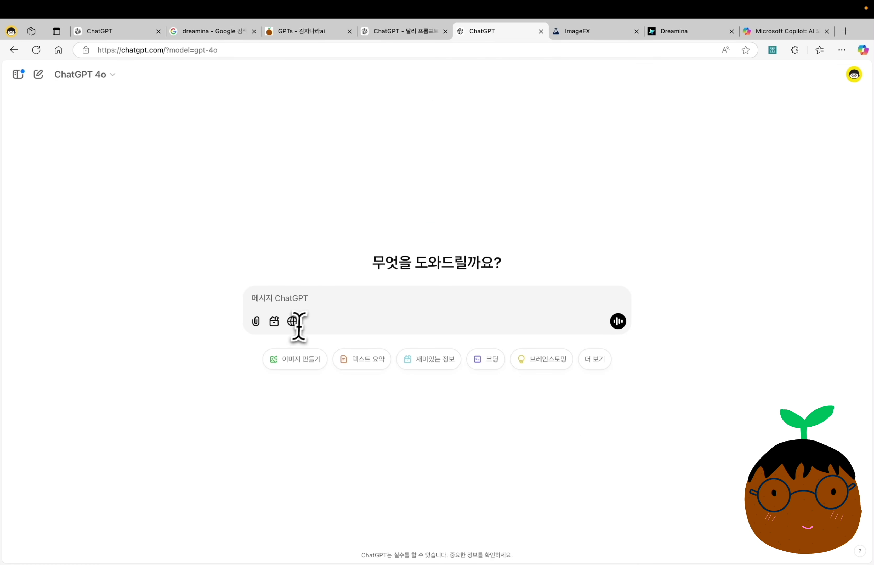
text(아래 이미지를 만들어줘.  A minimalist logo featuring a student sitting at a desk, focusing on their studies. The design should use clean lines, simple shapes, and a monochrome color palette. The student is depicted with a neutral posture, a book or laptop in front of them, and an abstract style to maintain simplicity.)
key(Return)
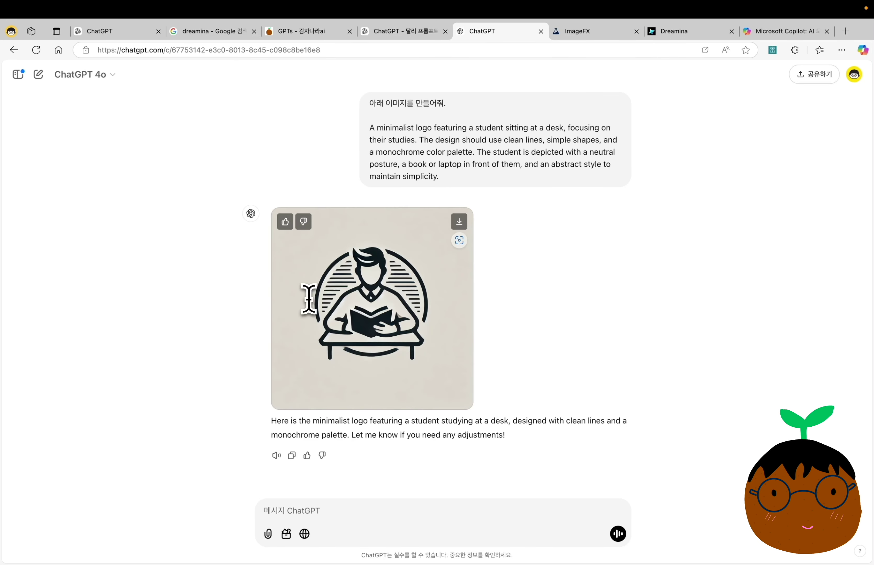
Generate the sleek, geometric student icon in the same ChatGPT chat by submitting the second logo prompt.
key(ctrl+shift+Tab)
click(496, 33)
click(331, 510)
text(A sleek, minimalist icon of a student at a desk, leaning slightly forward in focus. Use geometric shapes to form the desk, chair, and student. The design should have a balanced composition, using neutral colors or subtle gradients for modern appeal.)
key(Return)
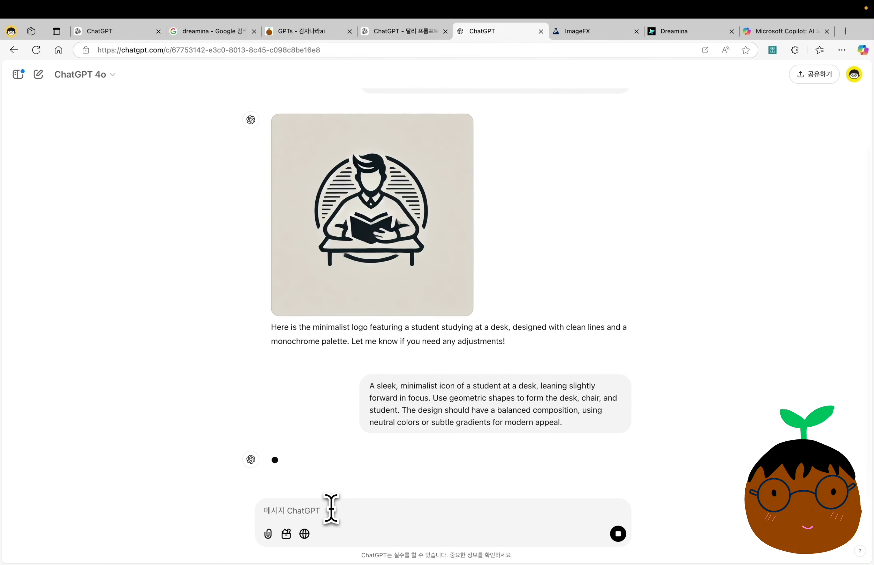
Submit the third and fourth logo prompts to ChatGPT to generate the line-art logo and the modern logo with books.
click(372, 512)
text(A line-art logo of a student studying at a desk, with smooth and flowing lines. The design should emphasize clarity and elegance, using only essential details to capture the essence of studying. Include elements like a book or pen for context.)
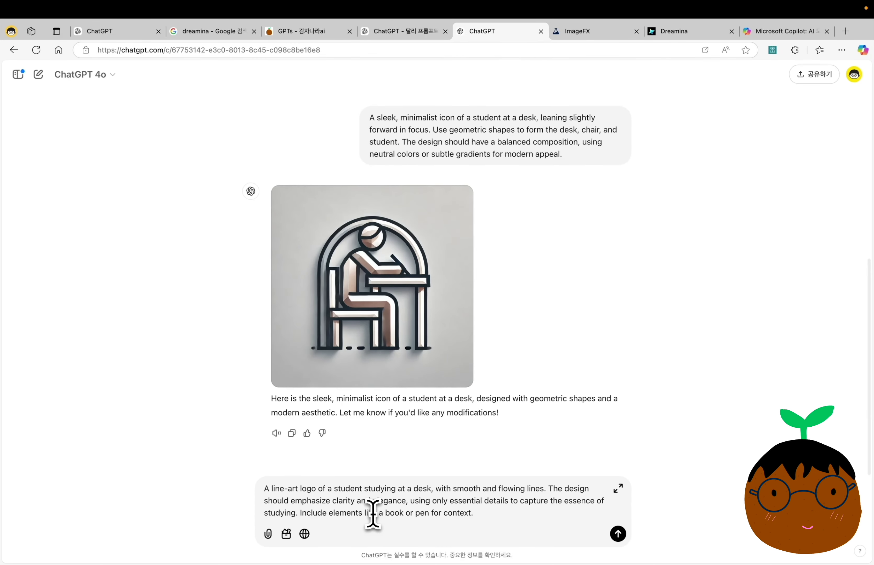
key(Return)
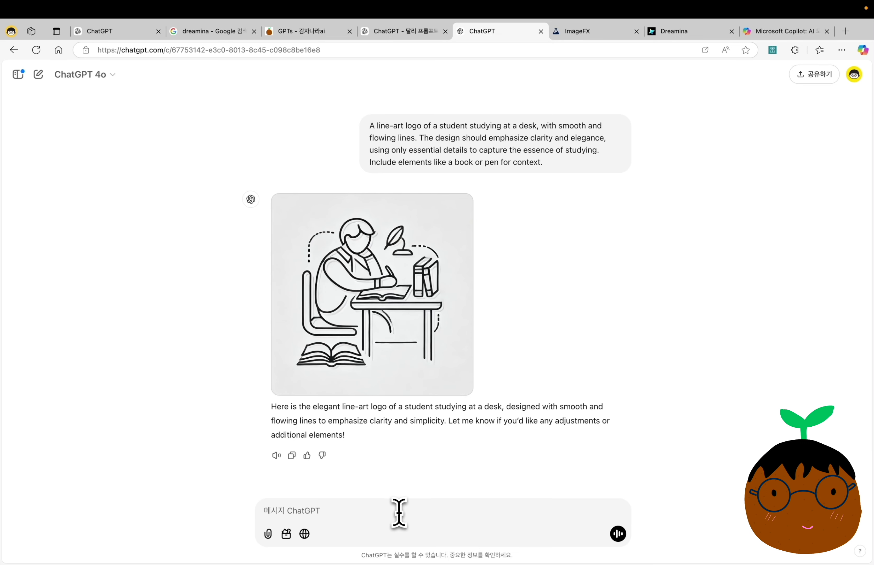
text(A modern logo of a student seated at a desk, surrounded by books or a single open book. The style should be minimal, using solid shapes and a limited color scheme like black and white or a duo-tone.)
key(Return)
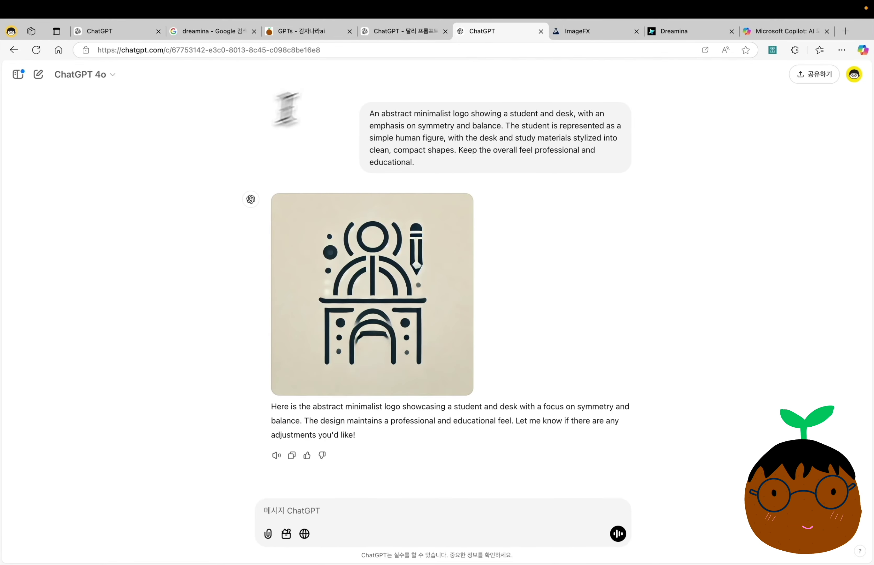
Return to the 달리 프롬프트 만들기 chat and request five cuter prompts with "좀더 귀여움을 추가해서 5개 더 추가해줘.".
key(ctrl+shift+Tab)
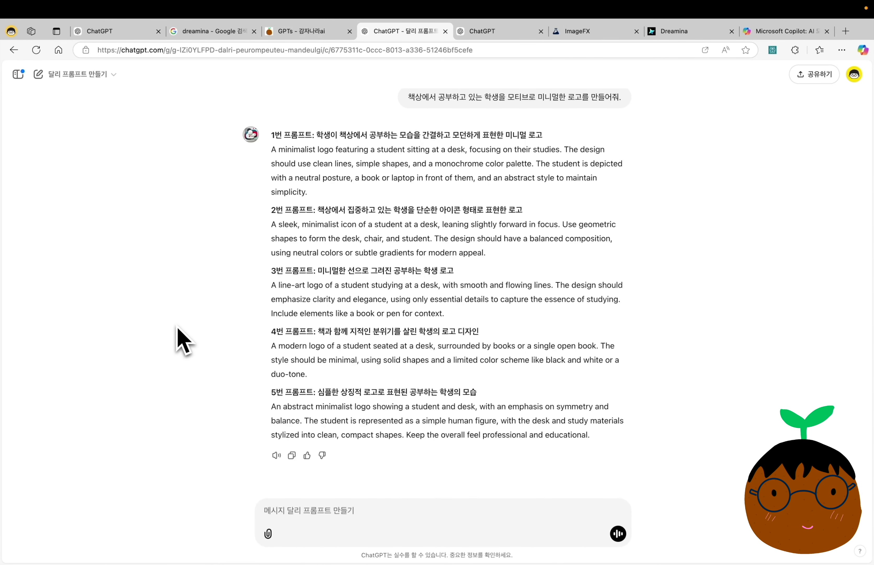
text(좀더 귀여움을 추가해서 5개 더 추가해줘.)
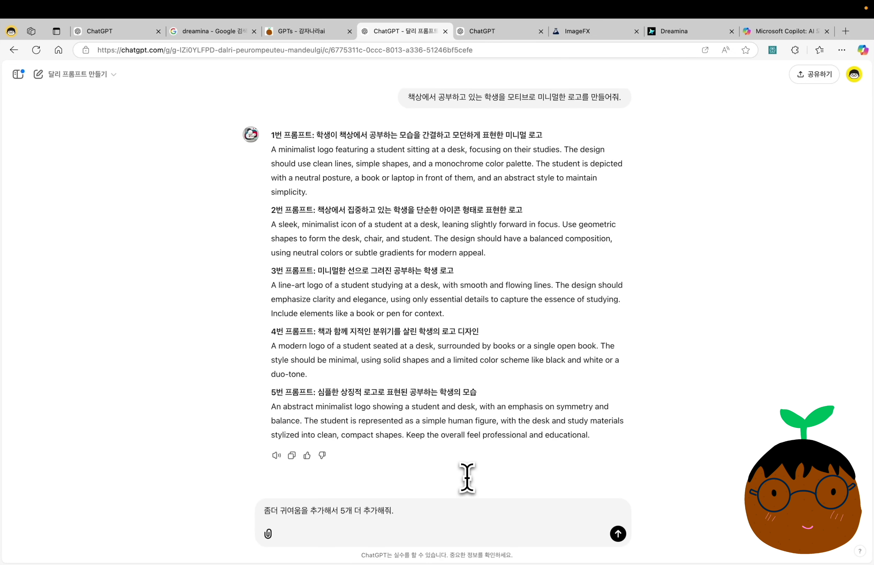
key(Return)
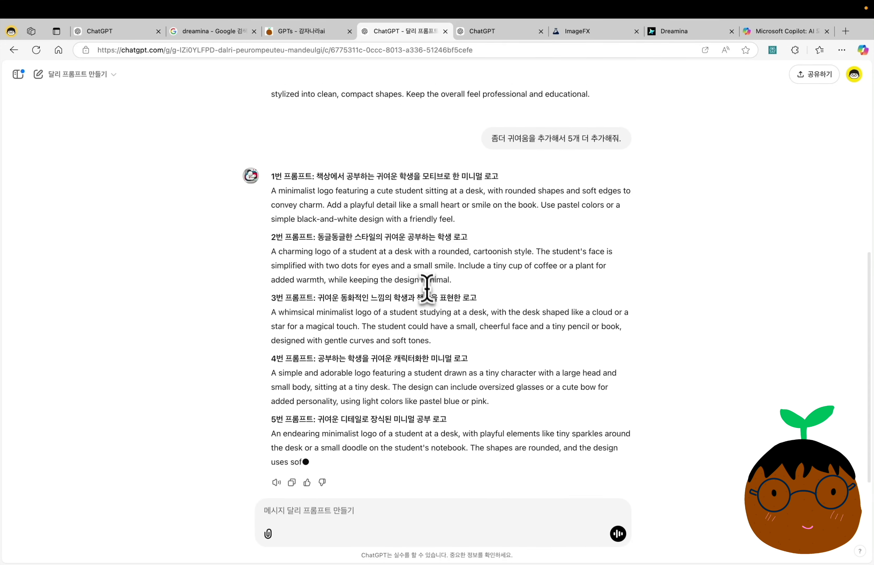
scroll(425, 272, up, 3)
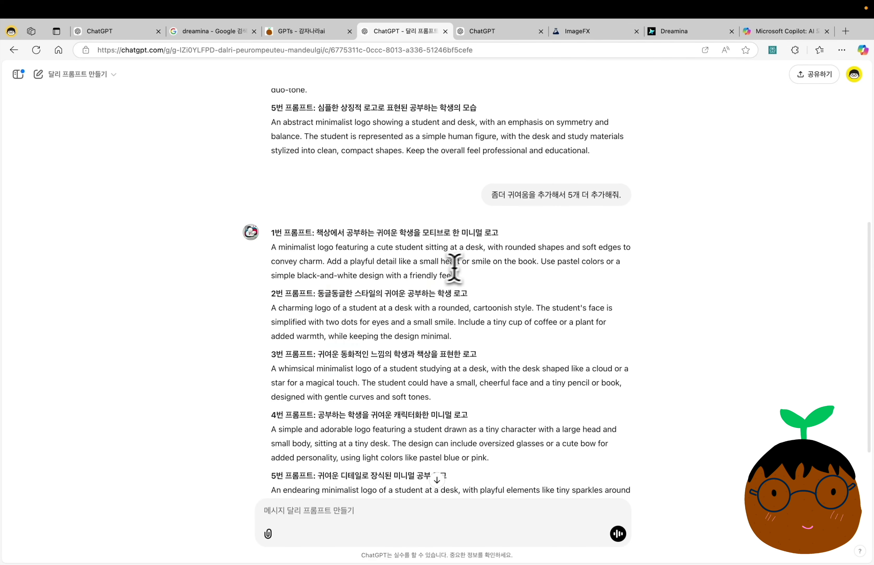
Submit the second cute prompt to the ChatGPT image chat to generate the charming, cartoonish student logo with two-dot eyes.
key(ctrl+Tab)
click(280, 511)
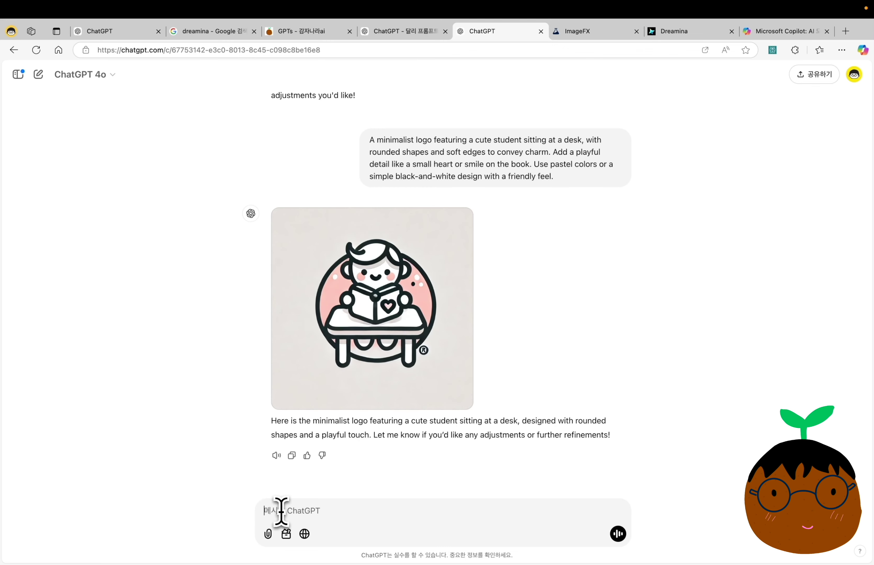
text(A charming logo of a student at a desk with a rounded, cartoonish style. The student's face is simplified with two dots for eyes and a small smile. Include a tiny cup of coffee or a plant for added warmth, while keeping the design minimal.)
key(Return)
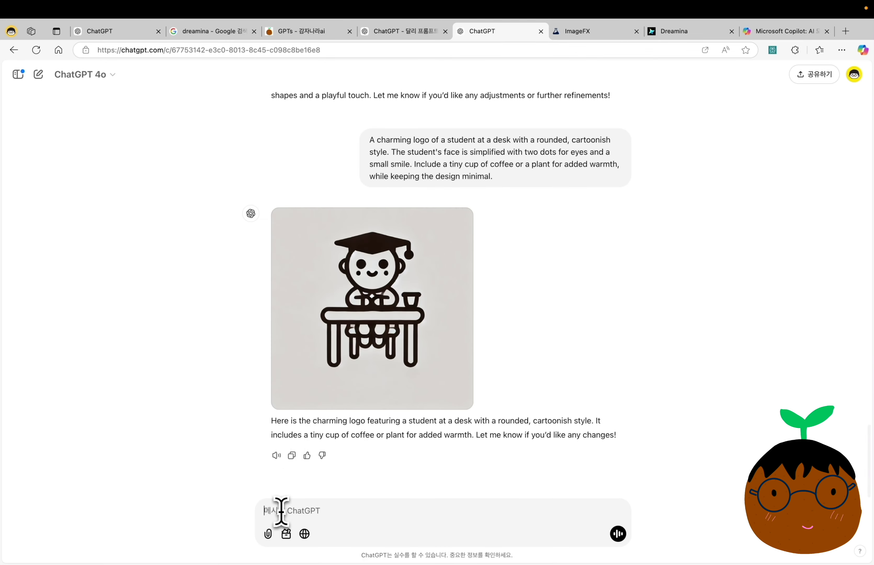
Copy the third cute prompt from the 달리 프롬프트 만들기 chat into the ChatGPT image chat and generate the whimsical cloud-or-star desk logo.
click(404, 30)
drag(443, 404, 271, 368)
key(ctrl+c)
key(ctrl+Tab)
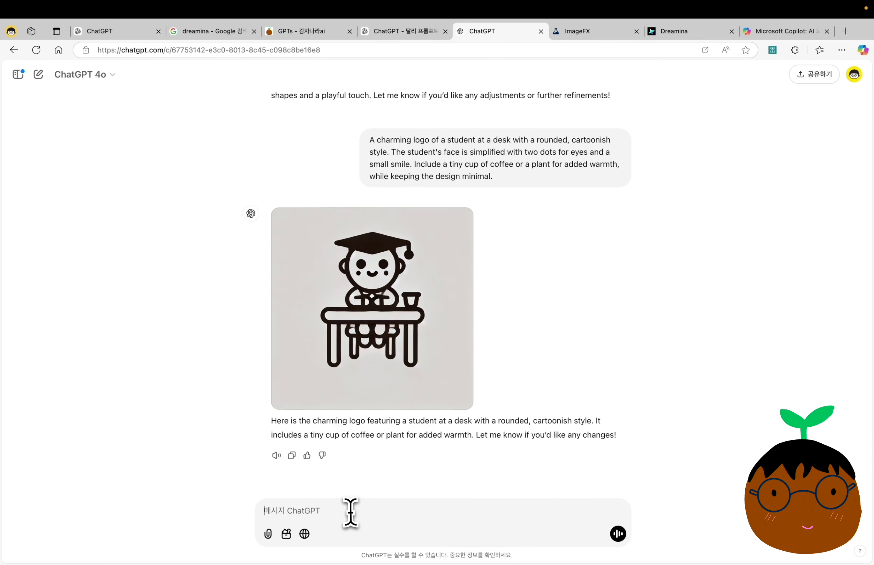
click(349, 513)
key(ctrl+v)
key(Return)
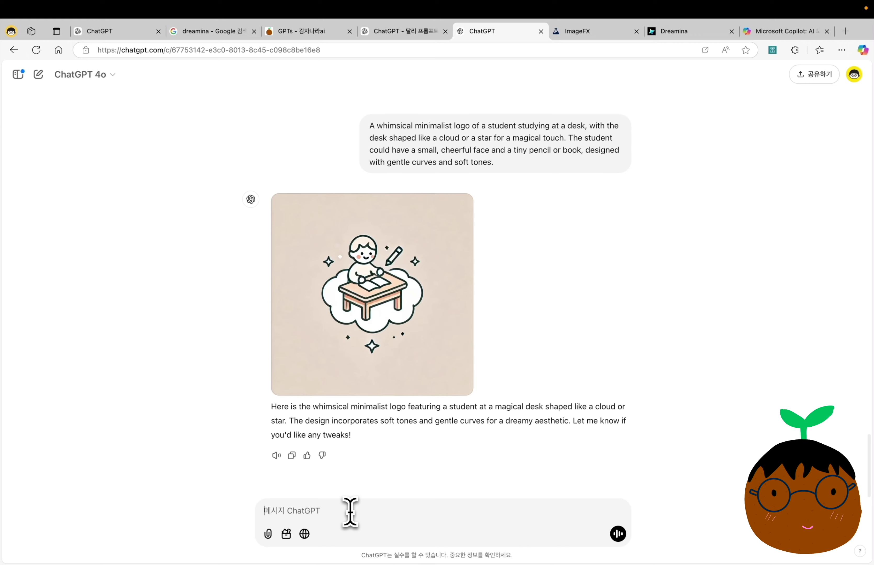
scroll(643, 263, up, 10)
scroll(644, 263, down, 9)
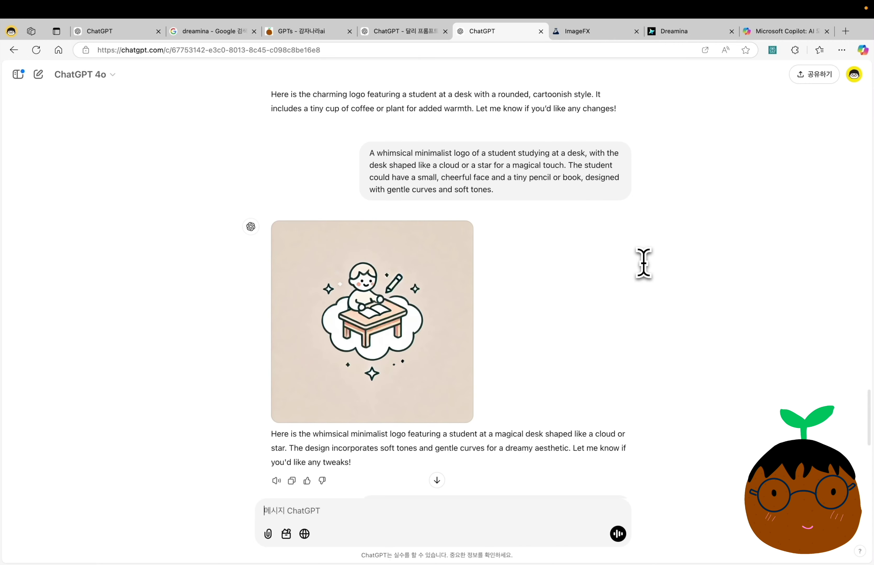
Switch to ImageFX, replace the bulldog prompt with the copied whimsical student logo prompt and generate the images.
key(ctrl+Tab)
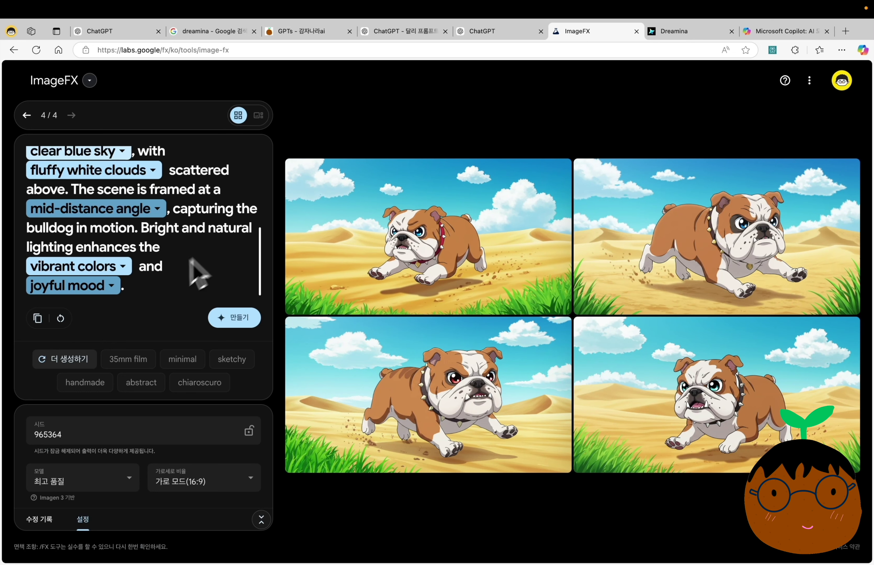
click(61, 318)
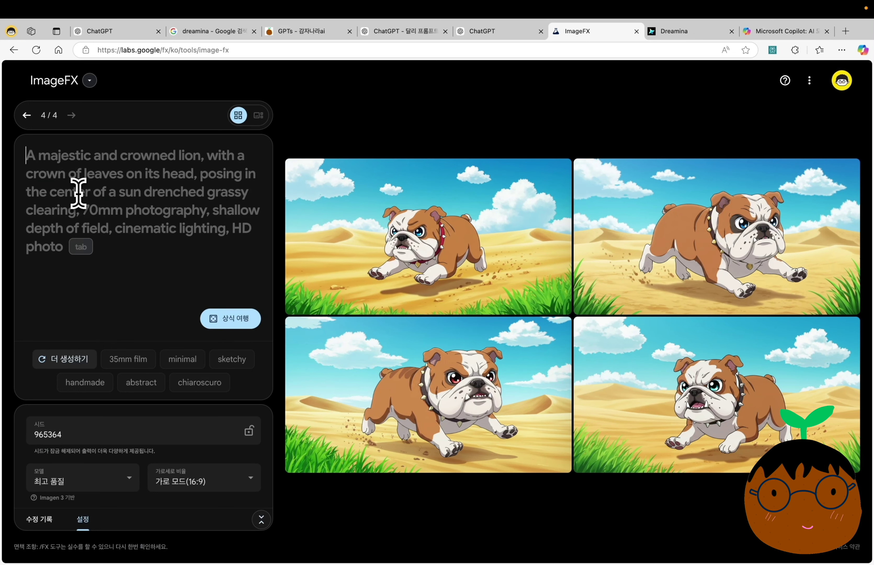
key(super+v)
click(236, 325)
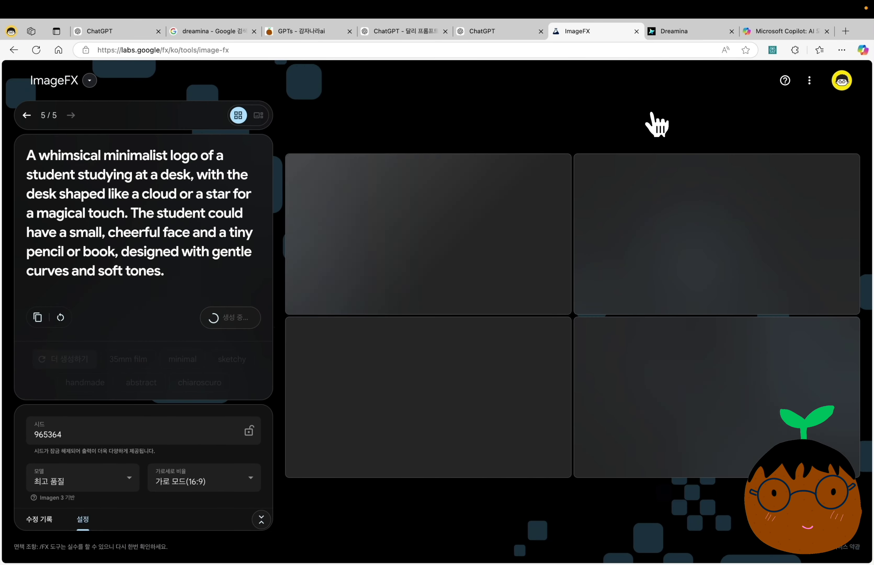
Generate the whimsical student logo in Dreamina and Copilot by submitting the same copied prompt in each.
click(690, 31)
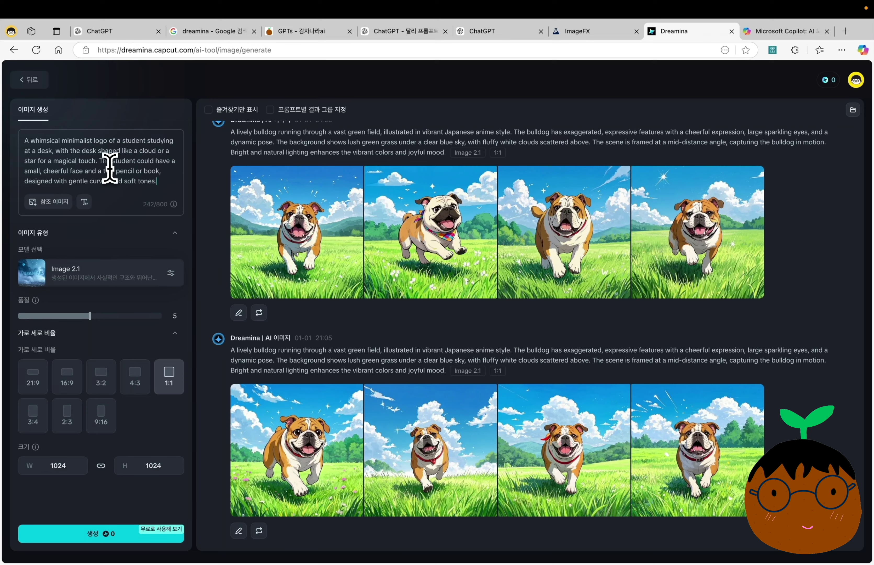
key(Return)
key(ctrl+Tab)
key(super+v)
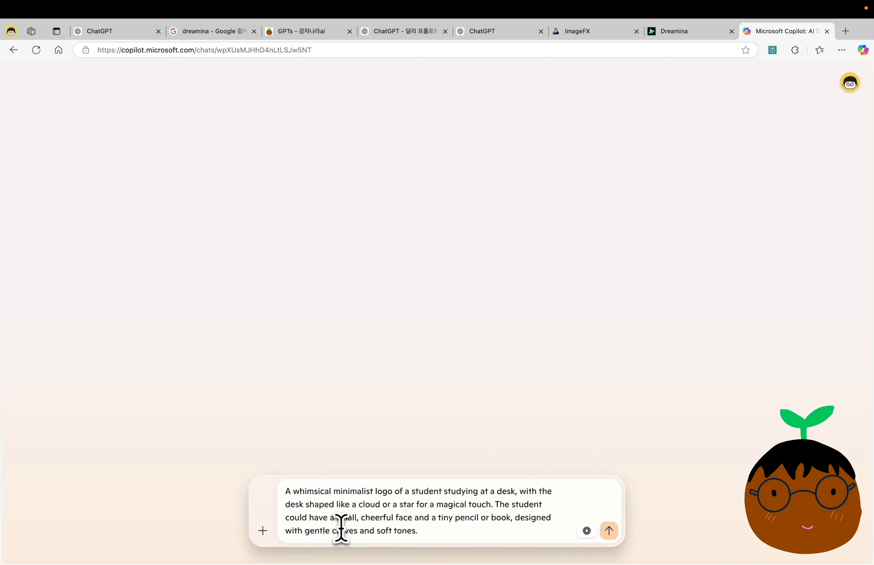
key(Return)
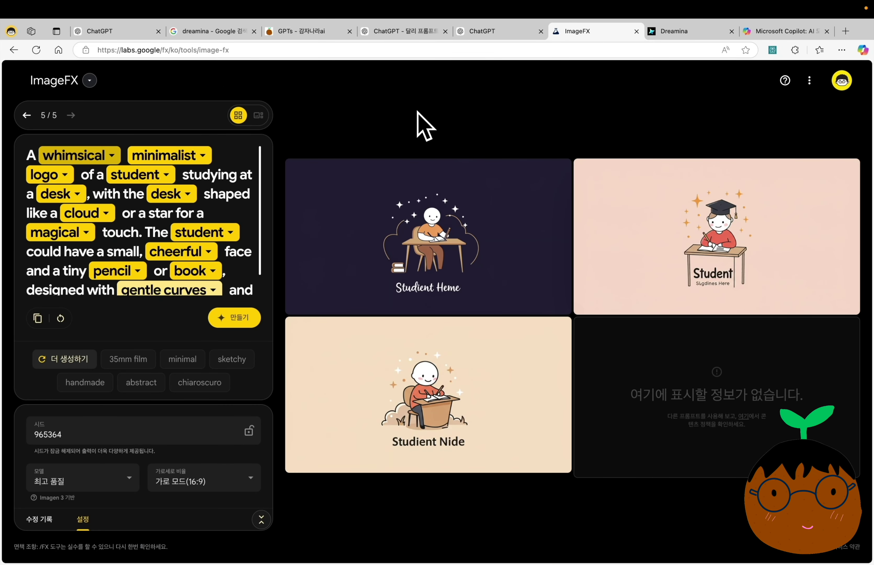
Generate another set of student logos in ImageFX and compare them with the Dreamina, Copilot and ChatGPT versions.
click(238, 319)
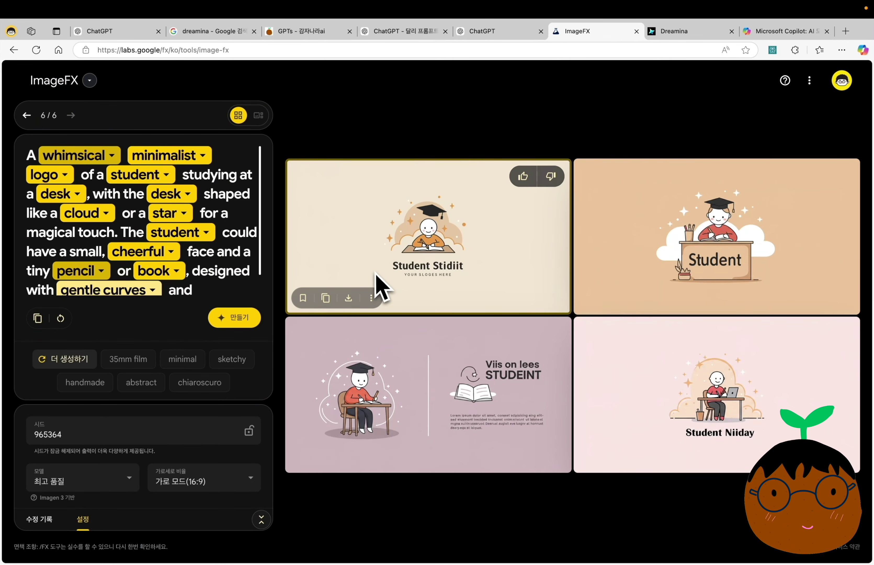
key(ctrl+Tab)
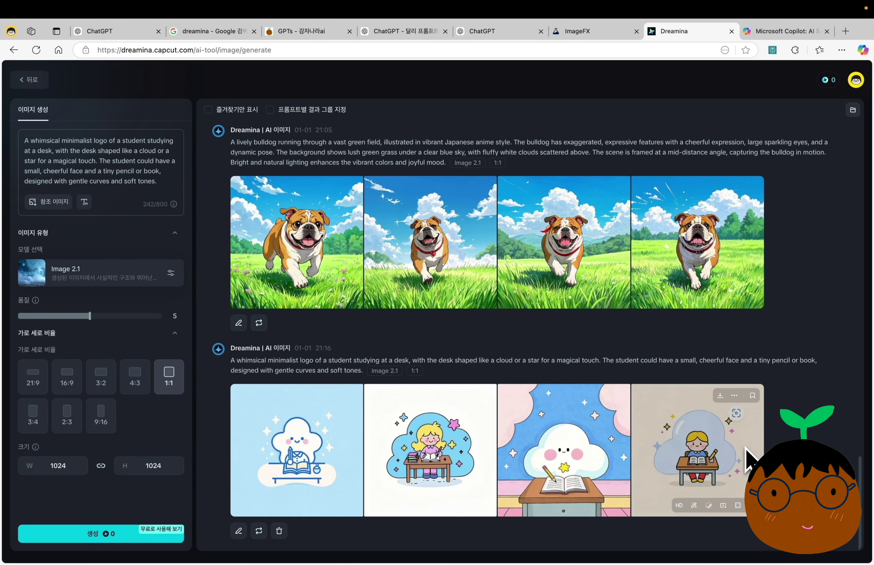
key(ctrl+Tab)
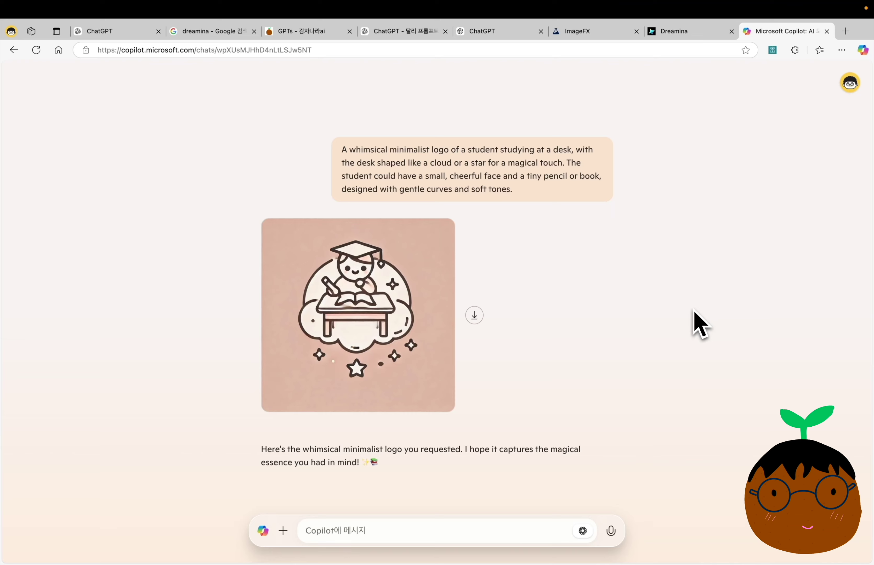
click(497, 33)
click(786, 33)
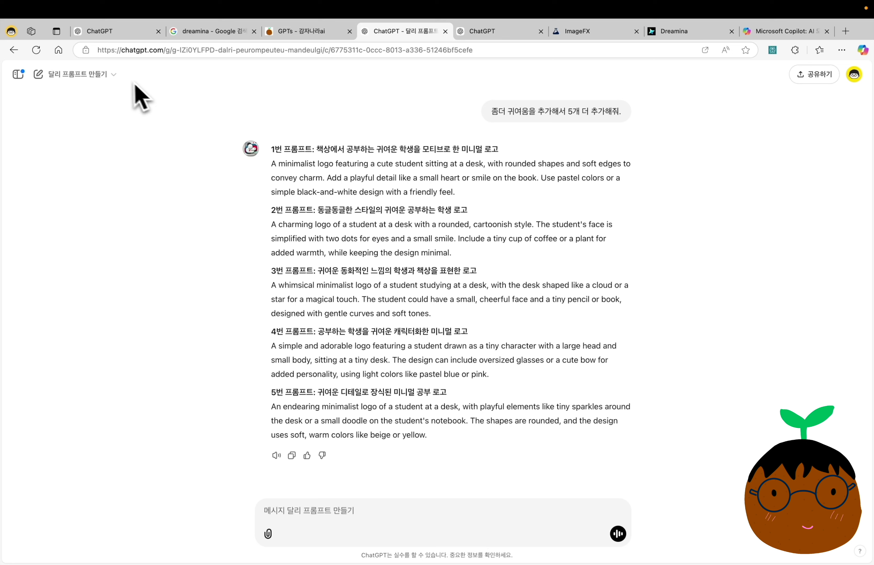
Start a new 달리 프롬프트 만들기 chat and submit "푸른 잔디밭을 편한 반팔 체육복을 입고 뛰어 가고 있는 20대 한국 여성, 사진 같은 이미지".
click(113, 75)
click(106, 97)
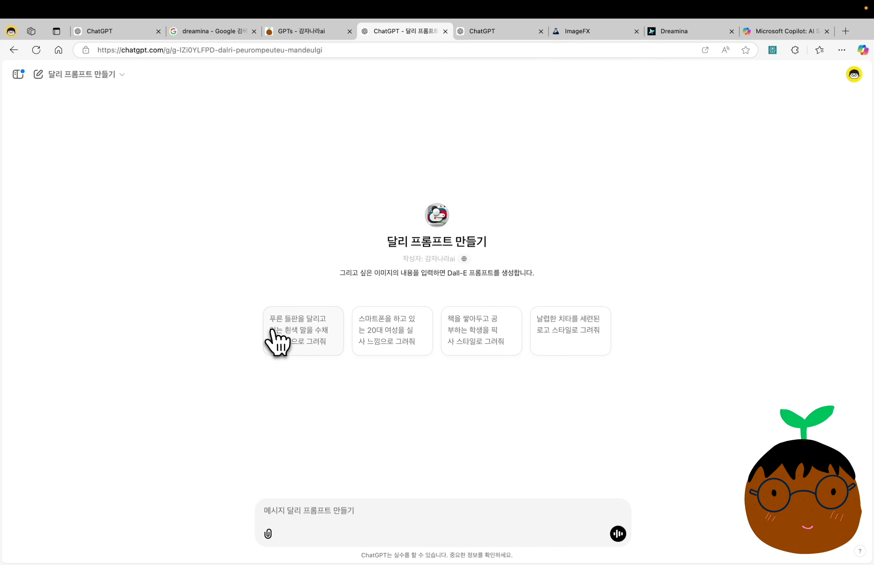
text(푸른 잔디밭을 편한 반팔 체육복을 입고 뛰어 가고 있는 20대 한국 여성, 사진 같은 이미지)
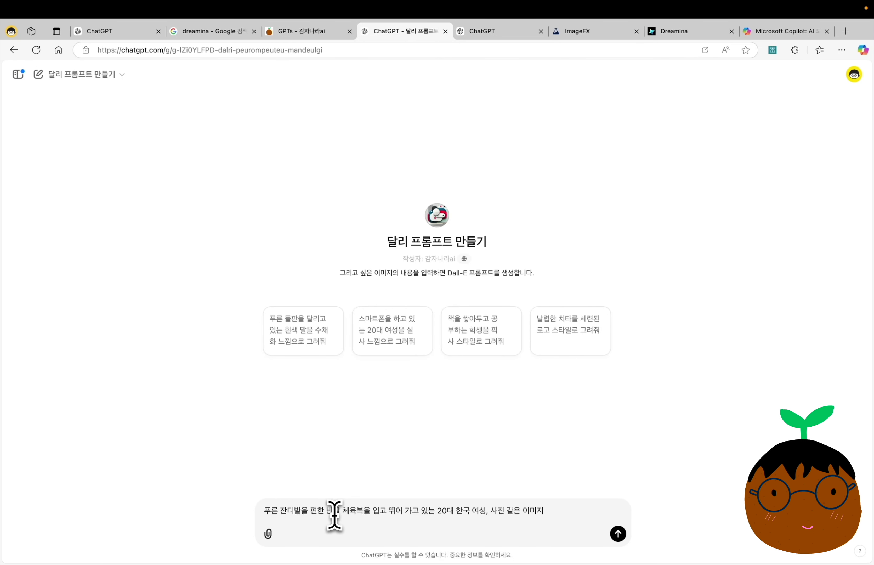
key(Return)
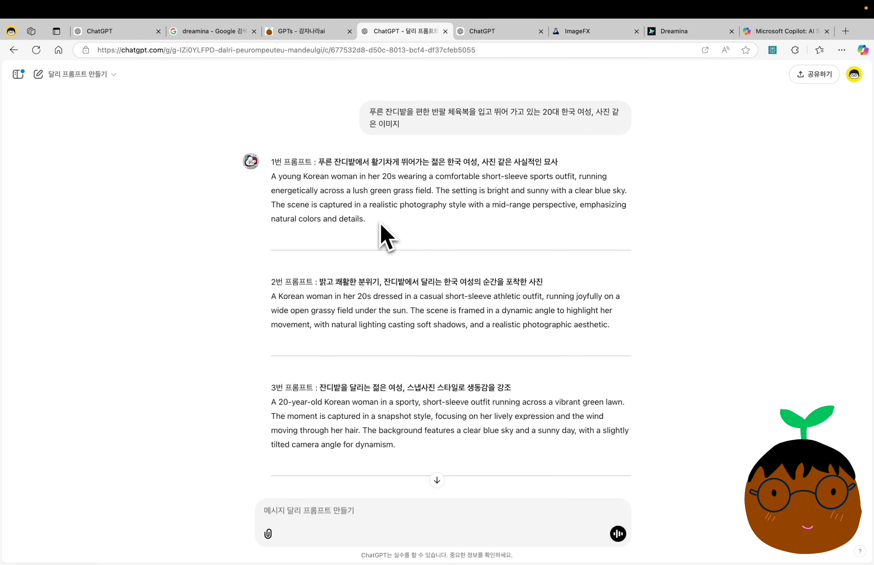
Copy the first running-woman prompt into a new ChatGPT 4o chat, generate the image and inspect it enlarged.
drag(380, 224, 269, 185)
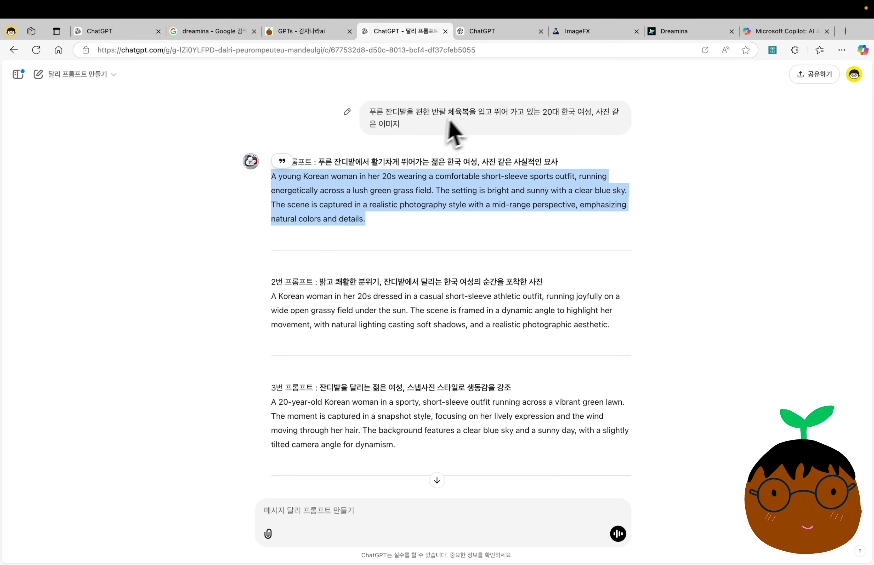
key(super+c)
click(492, 30)
key(super+v)
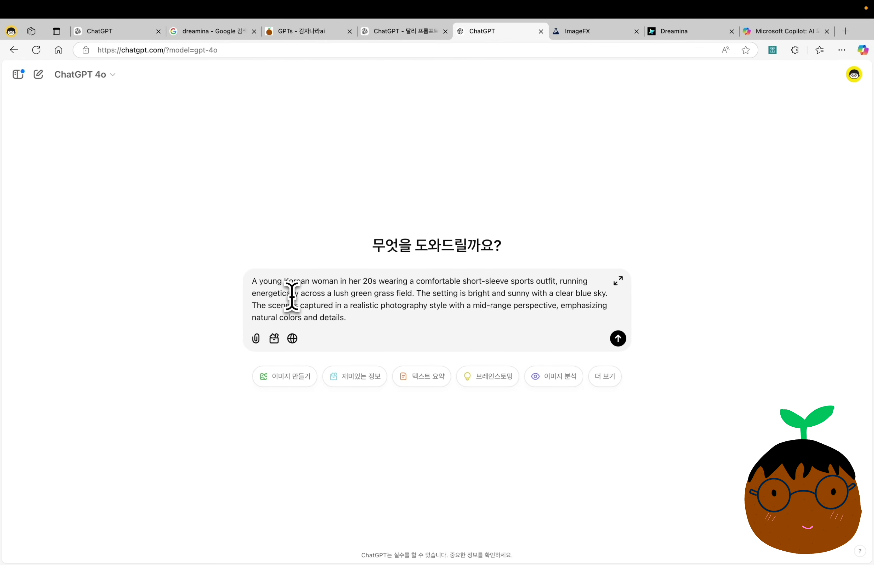
key(Return)
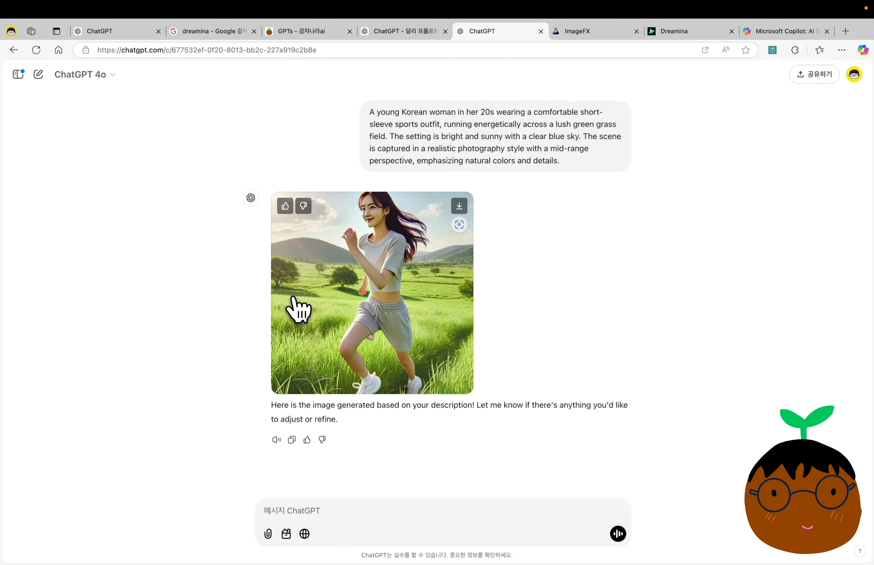
click(335, 273)
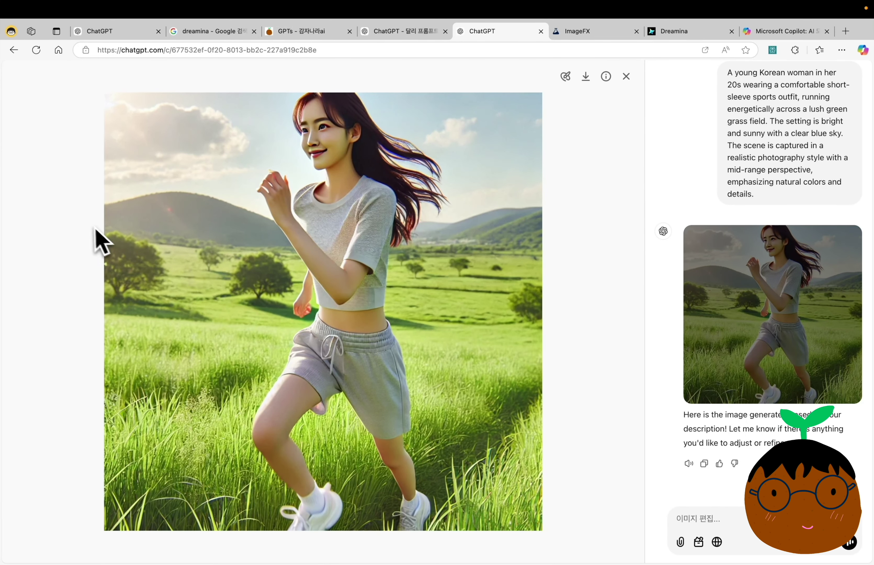
key(Escape)
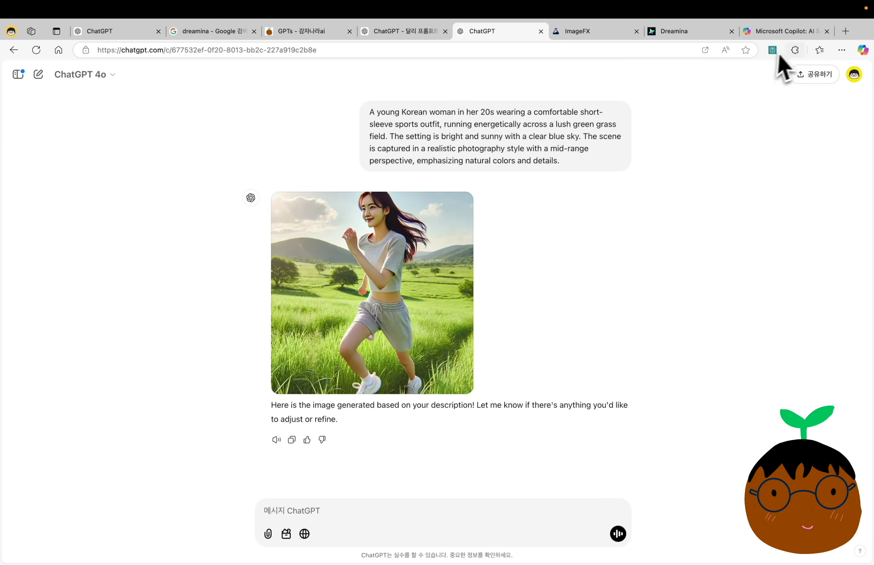
Switch to Copilot, generate the running-woman image from the copied prompt and compare it with the ChatGPT version.
click(793, 33)
click(476, 530)
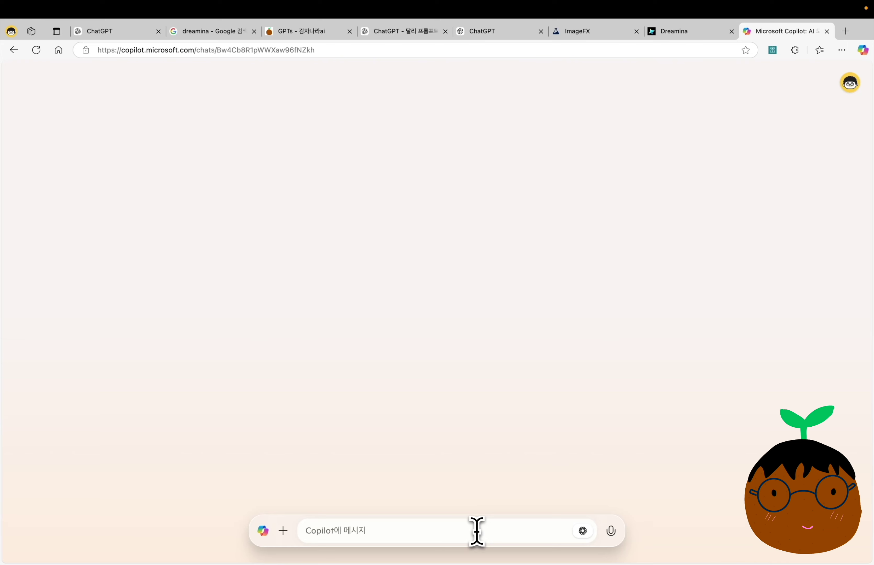
key(super+v)
key(Return)
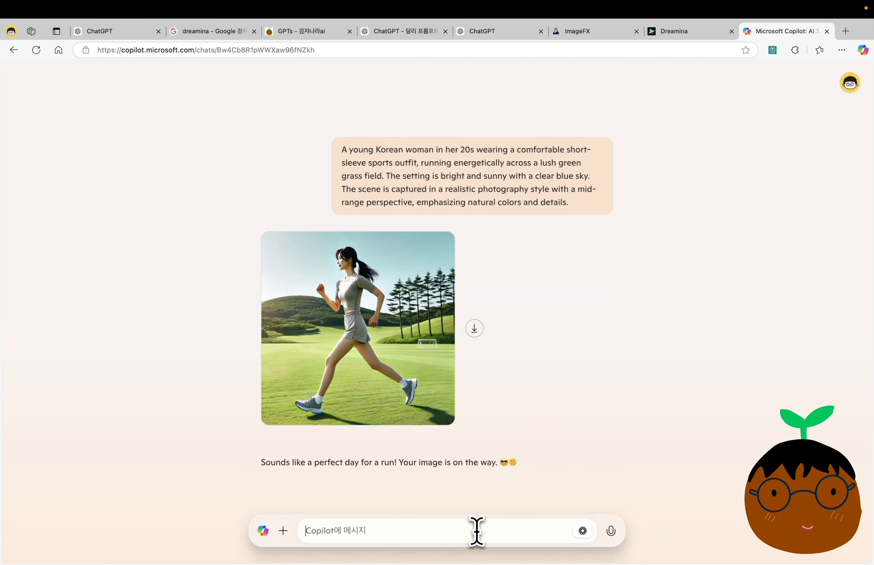
click(494, 32)
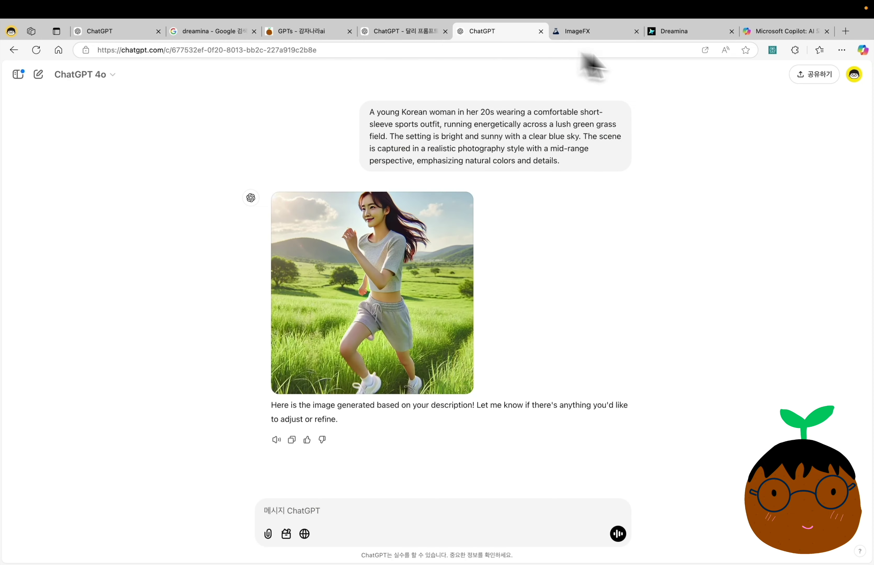
click(781, 36)
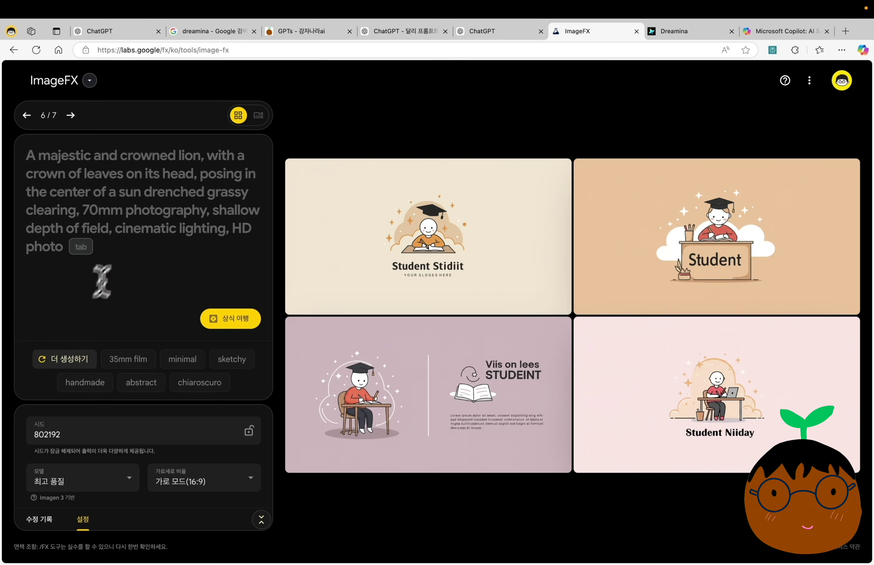
Switch to ImageFX and generate images from the copied running-woman prompt.
click(150, 228)
key(ctrl+v)
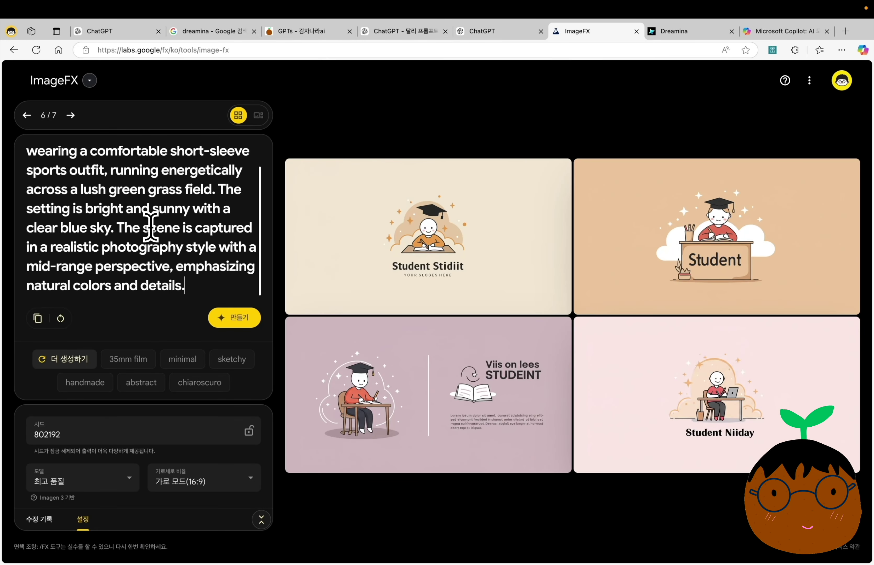
click(230, 318)
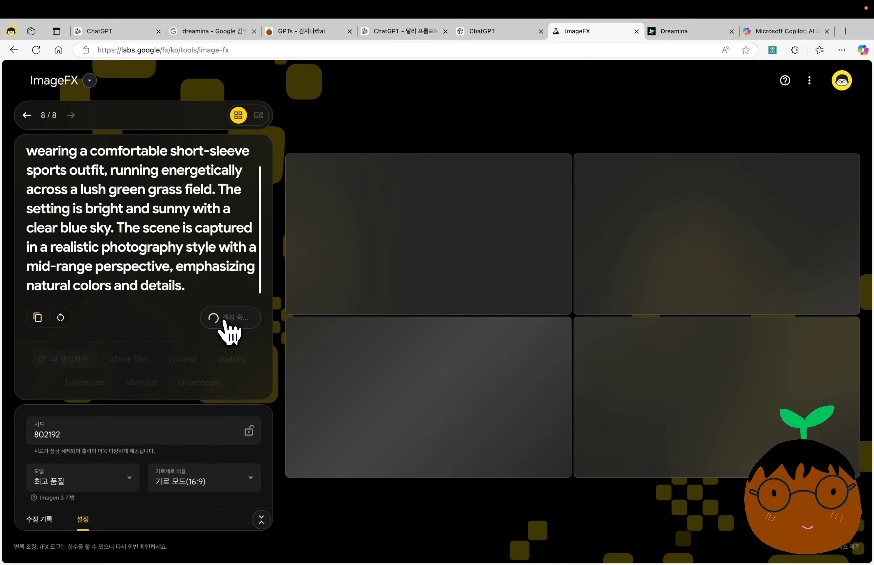
Switch to Dreamina, replace the logo prompt with the copied running-woman prompt and generate the images.
key(ctrl+Tab)
key(ctrl+a)
key(ctrl+v)
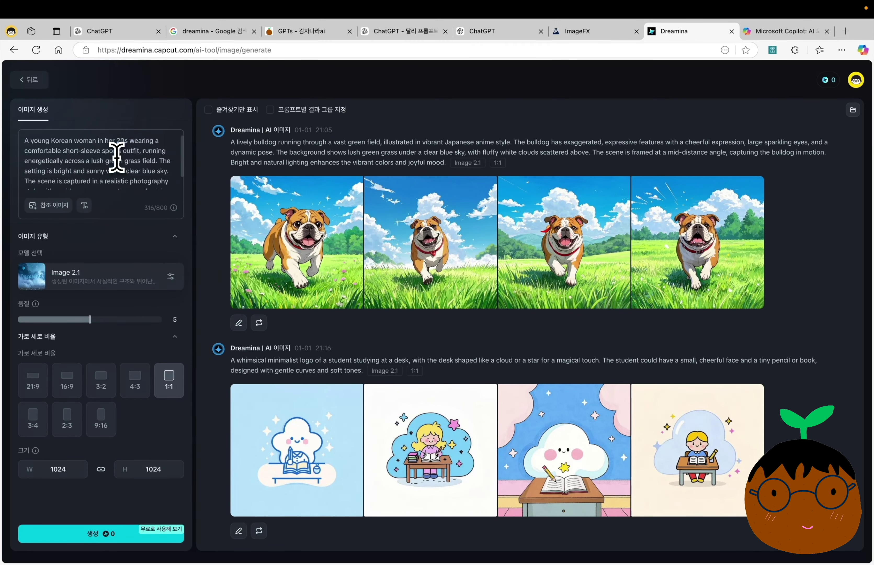
click(123, 538)
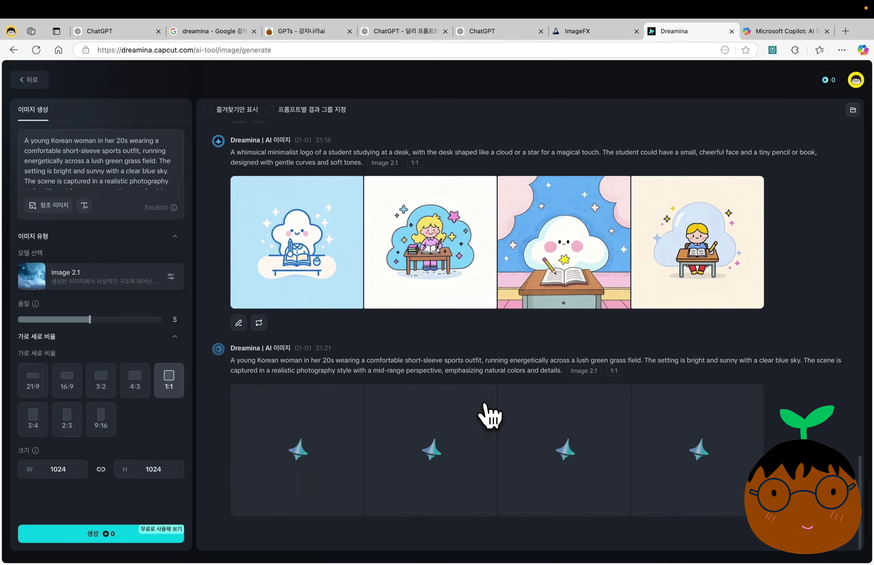
Return to ImageFX and examine each of the generated running-woman photos in the enlarged view.
key(ctrl+shift+Tab)
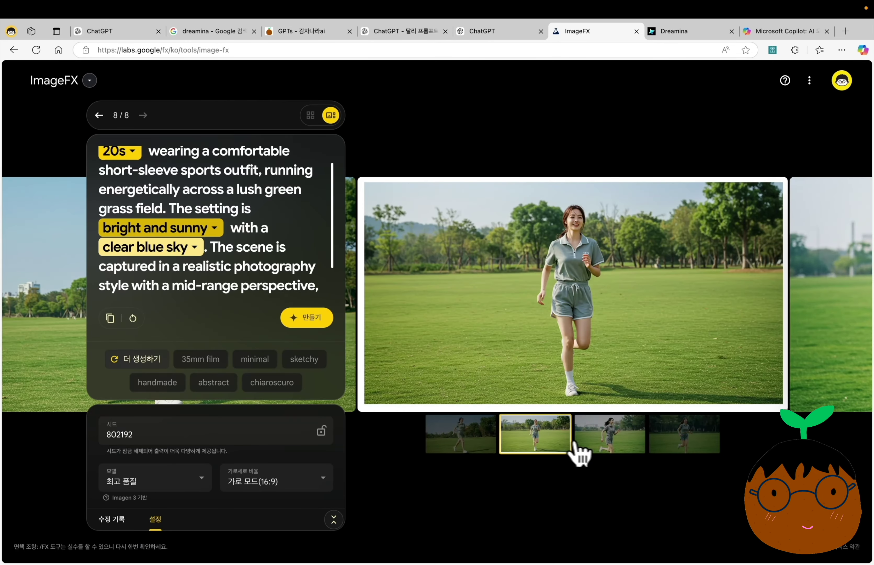
click(588, 444)
click(593, 453)
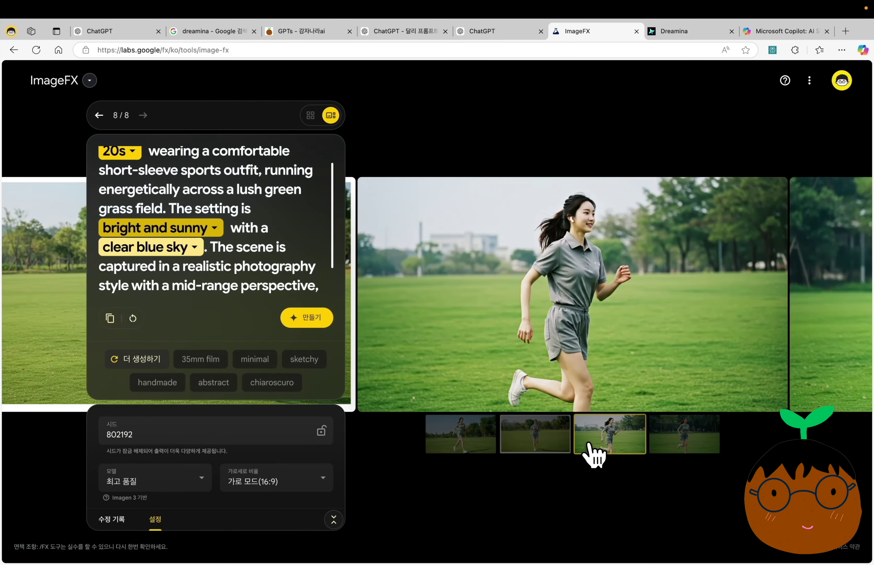
click(683, 451)
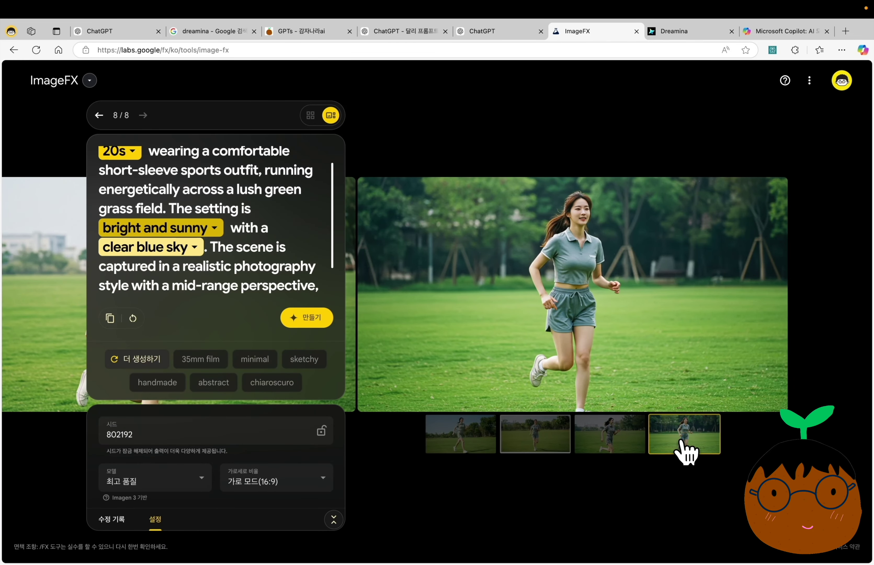
click(517, 450)
click(475, 451)
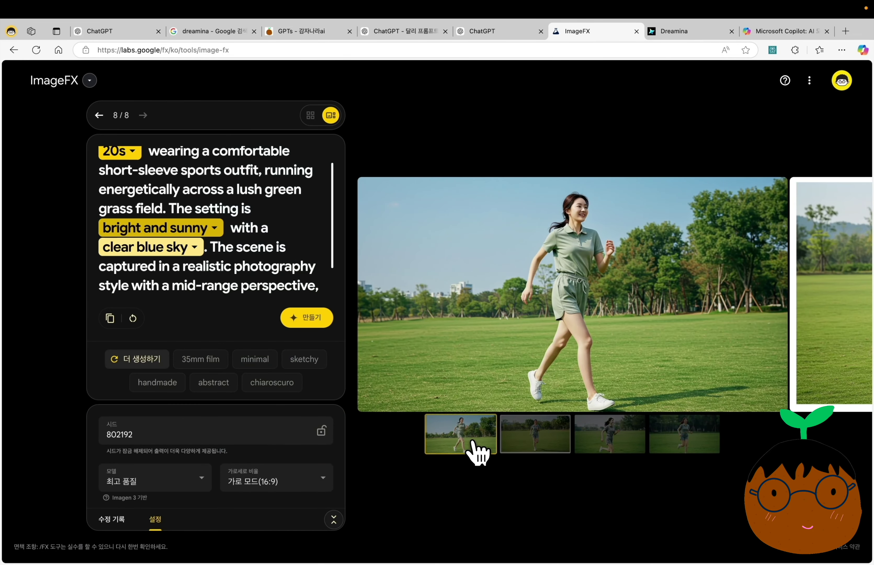
Switch to Dreamina and examine each of the four generated running-woman photos in the enlarged view.
key(ctrl+Tab)
click(290, 440)
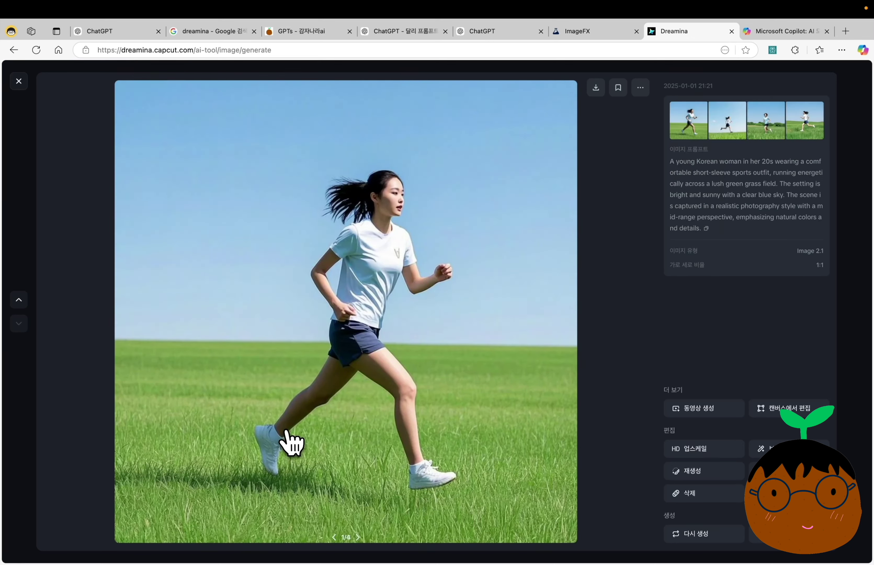
click(727, 123)
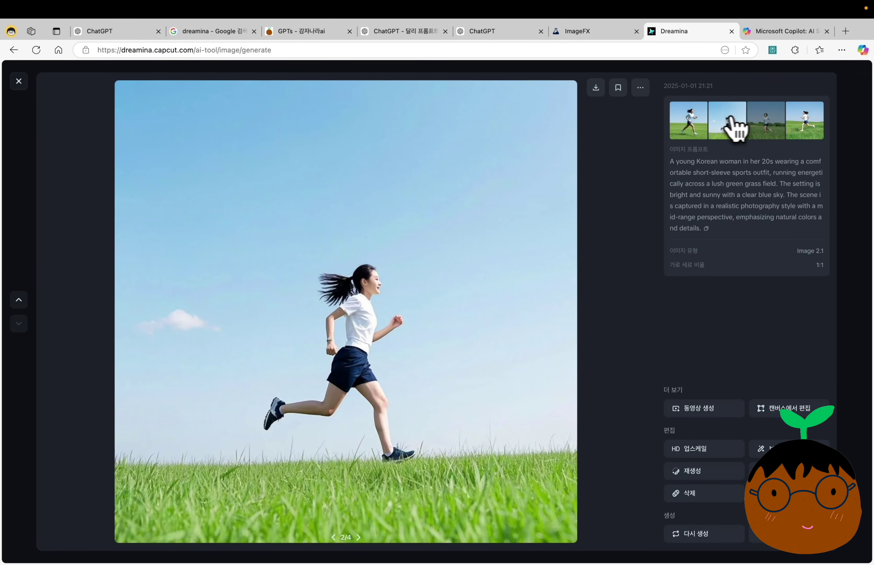
click(779, 123)
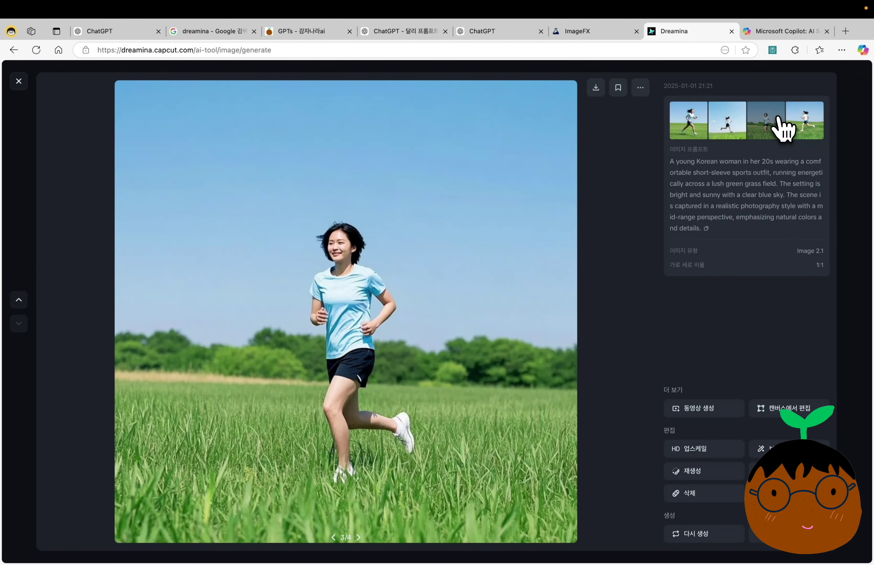
click(805, 123)
Compare the running-woman results across ChatGPT, Copilot, ImageFX and Dreamina.
click(515, 35)
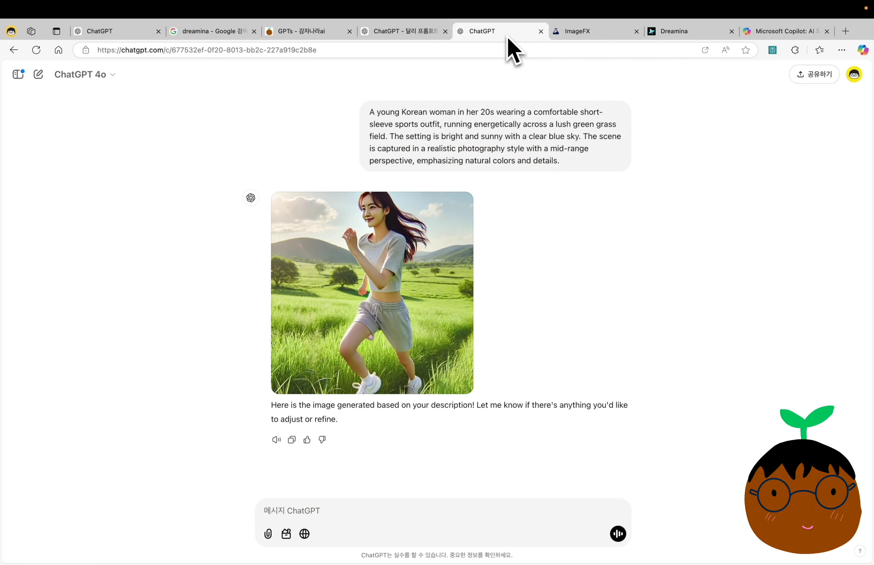
click(794, 33)
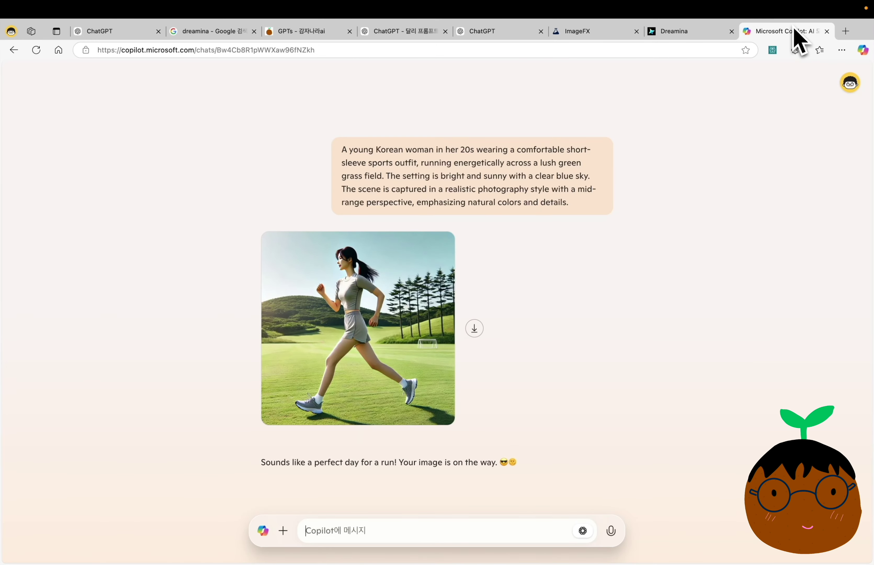
click(604, 33)
click(690, 33)
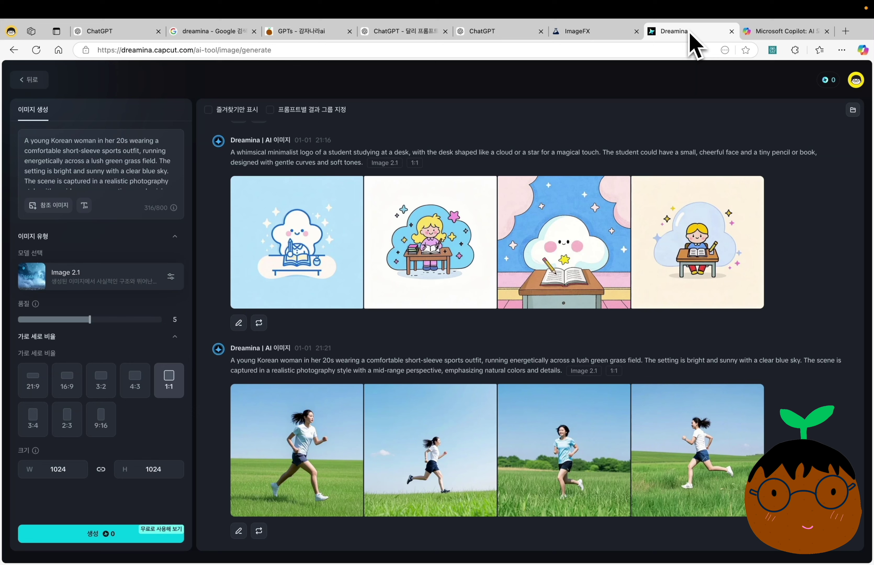
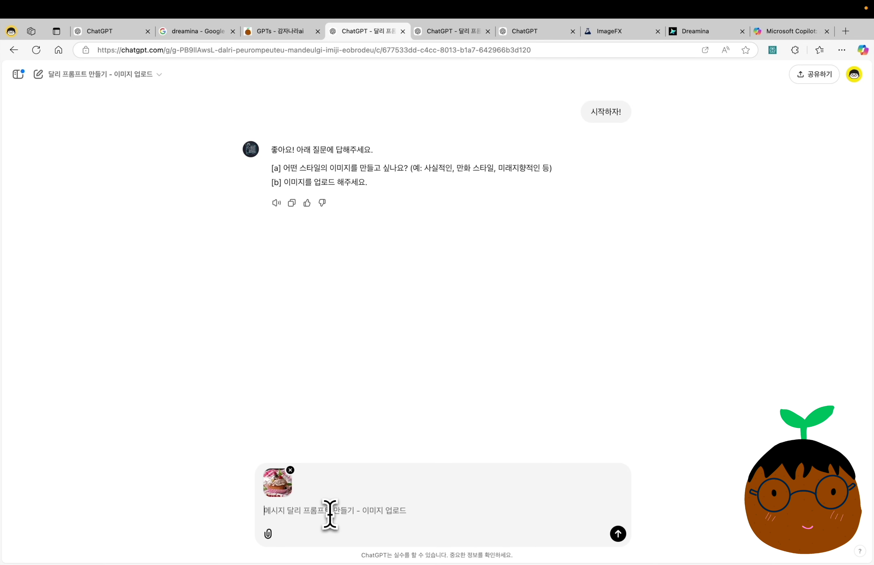
Send the muffin photo to the prompt-writing GPT with the request "원본과 최대한 비슷하게 만들어줘.", review the analysis and copy the first prompt.
key(Return)
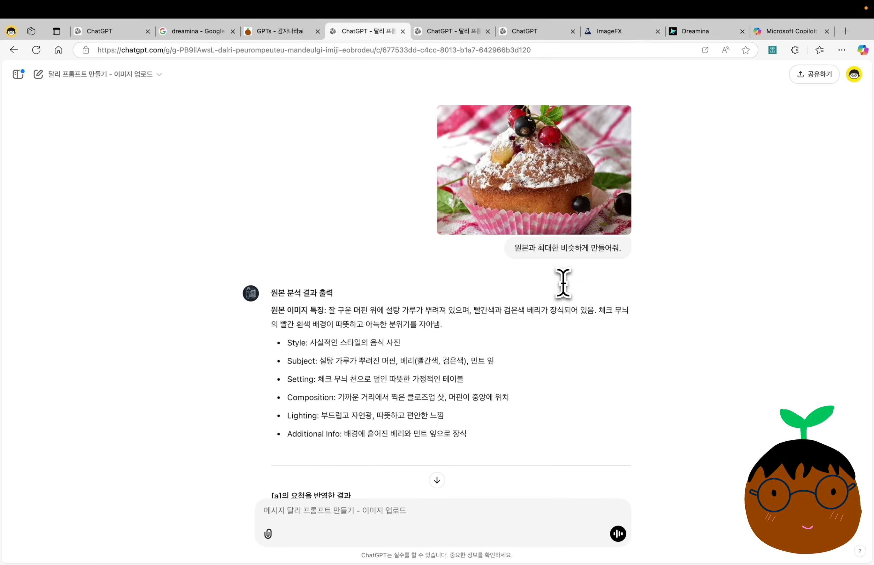
scroll(563, 283, down, 3)
drag(490, 342, 283, 250)
click(253, 287)
scroll(236, 301, down, 2)
scroll(236, 301, down, 9)
scroll(232, 288, up, 4)
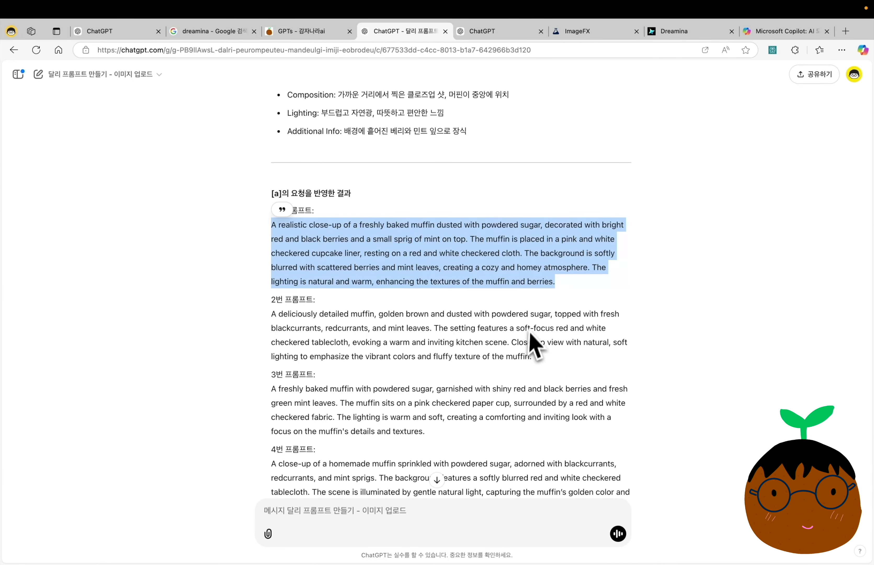
Switch to the ChatGPT 4o chat, generate the muffin image from the copied realistic prompt and inspect it enlarged.
click(499, 31)
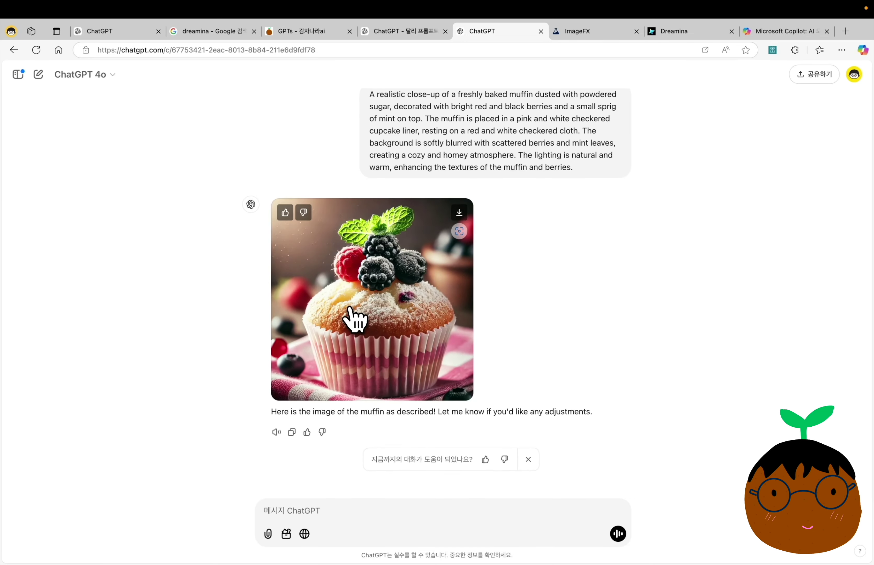
click(398, 338)
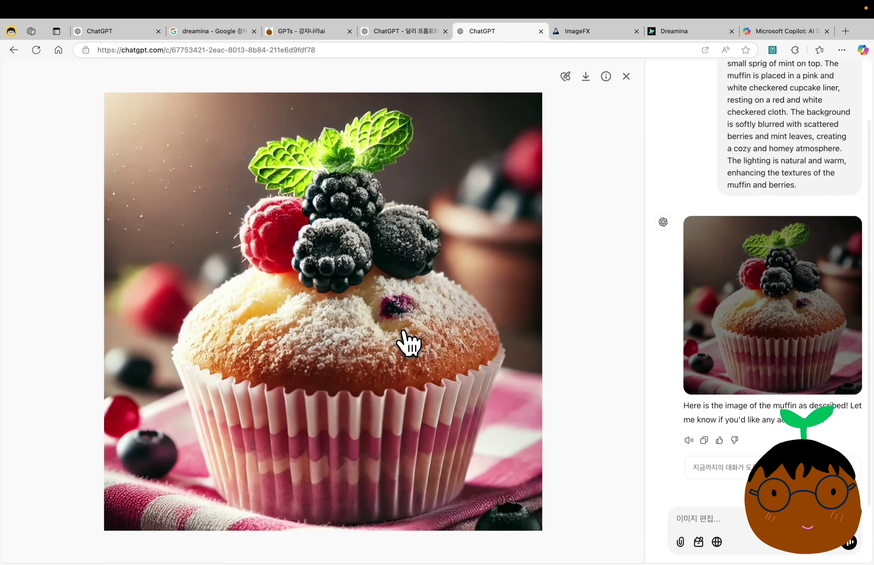
click(623, 107)
Switch to Copilot, generate the muffin image from the copied prompt and compare it with the ChatGPT version.
click(783, 31)
click(452, 531)
key(Return)
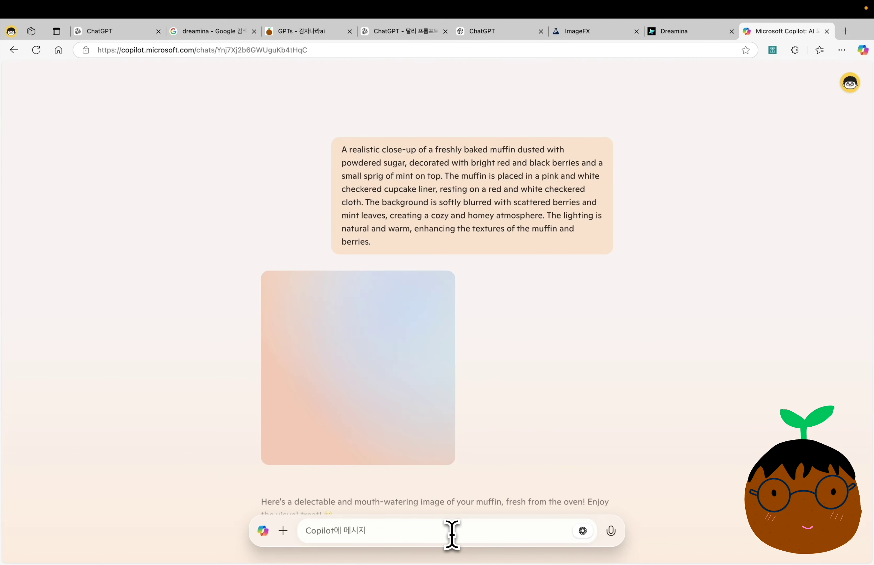
click(496, 32)
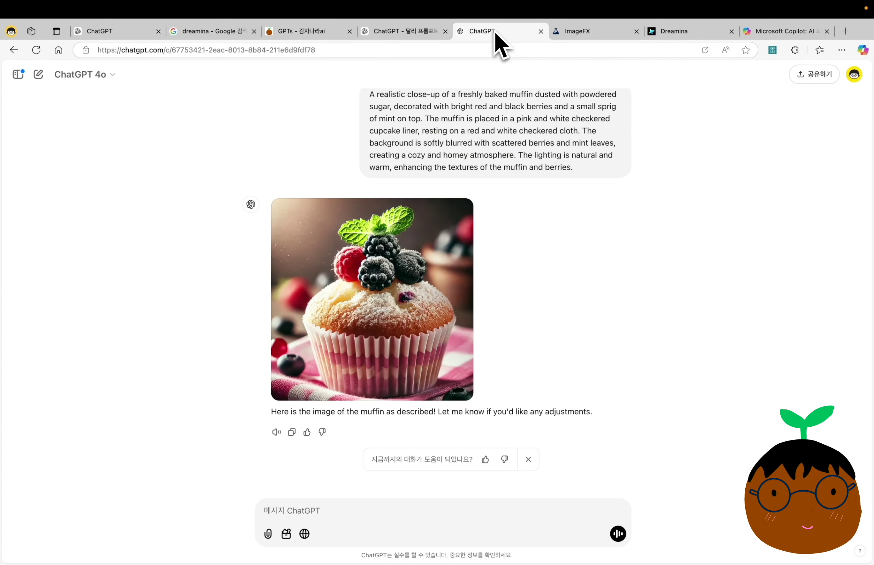
click(764, 32)
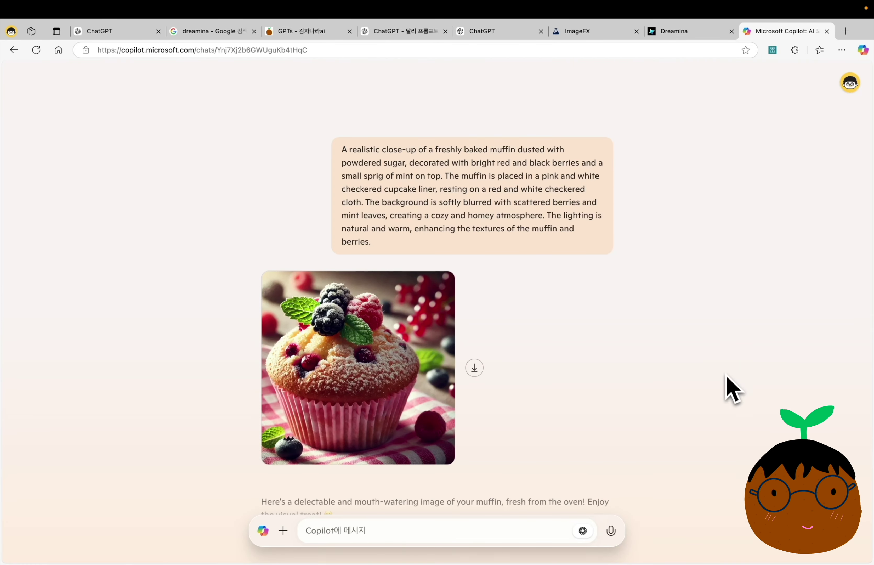
Replace the running-woman prompt with the copied realistic muffin prompt in ImageFX and Dreamina, generating images in both.
click(594, 31)
click(185, 195)
text(A realistic close-up of a freshly baked muffin dusted with powdered sugar, decorated with bright red and black berries and a small sprig of mint on top. The muffin is placed in a pink and white checkered cupcake liner, resting on a red and white checkered cloth. The background is softly blurred with scattered berries and mint leaves, creating a cozy and homey atmosphere. The lighting is natural and warm, enhancing the textures of the muffin and berries.)
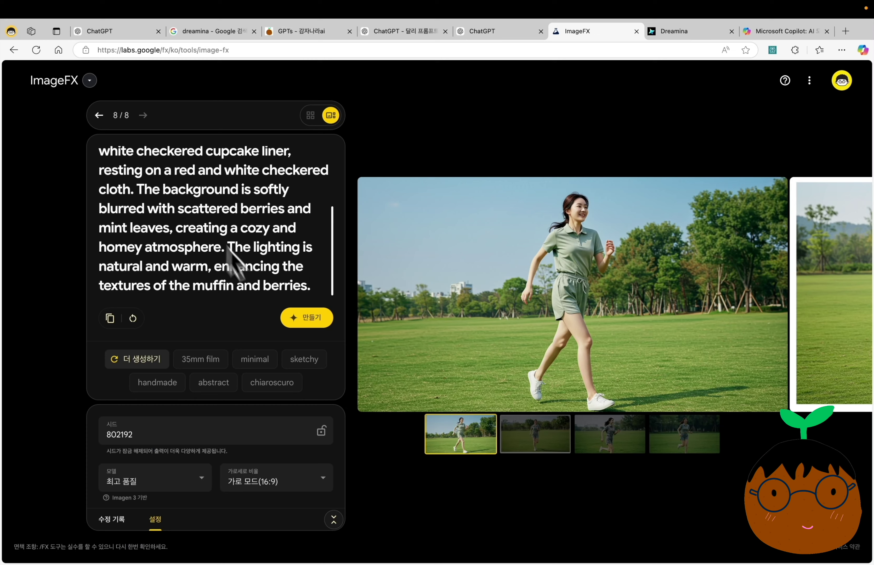
click(304, 320)
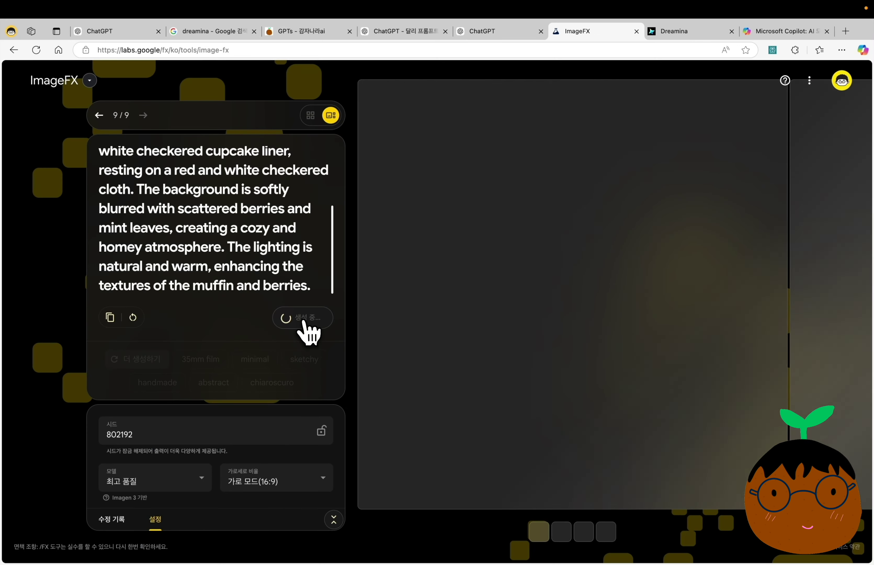
key(ctrl+Tab)
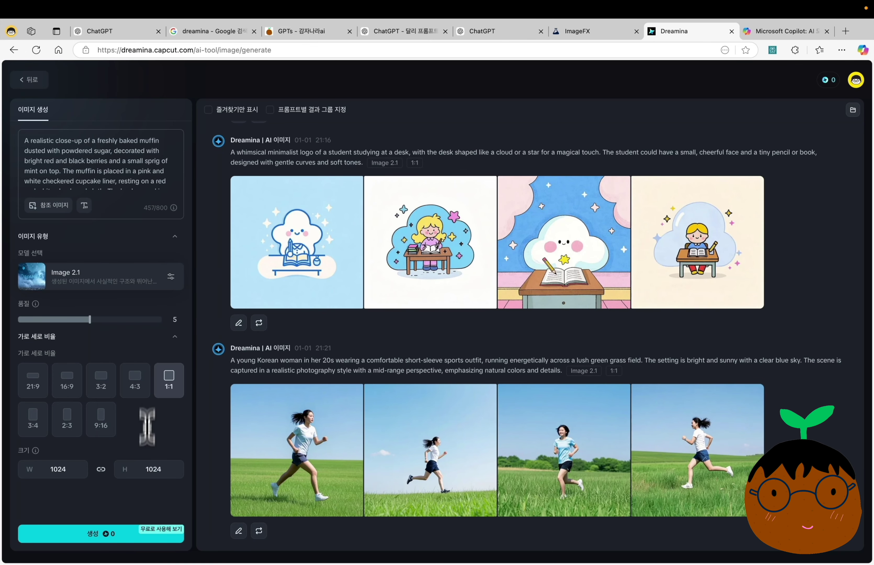
click(126, 534)
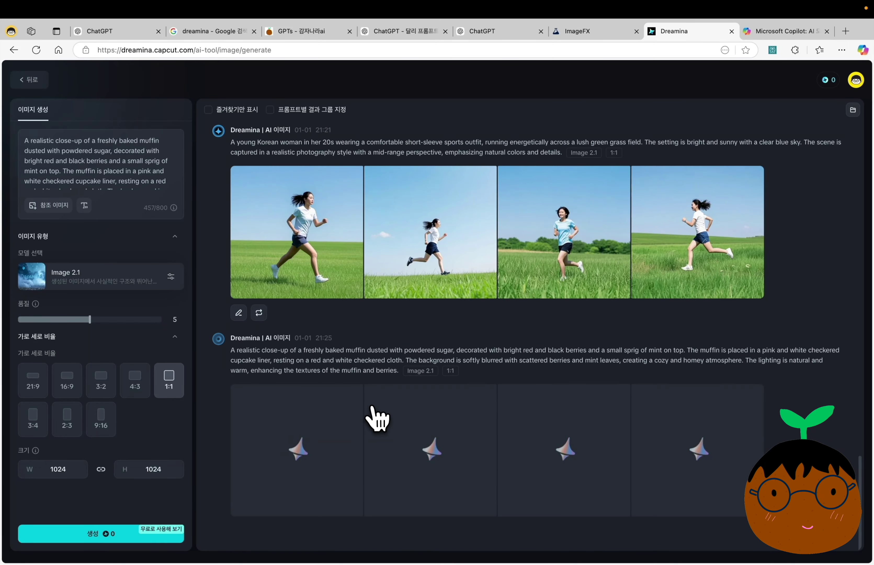
Return to ImageFX, examine each generated muffin photo and generate another set from the same prompt.
click(614, 33)
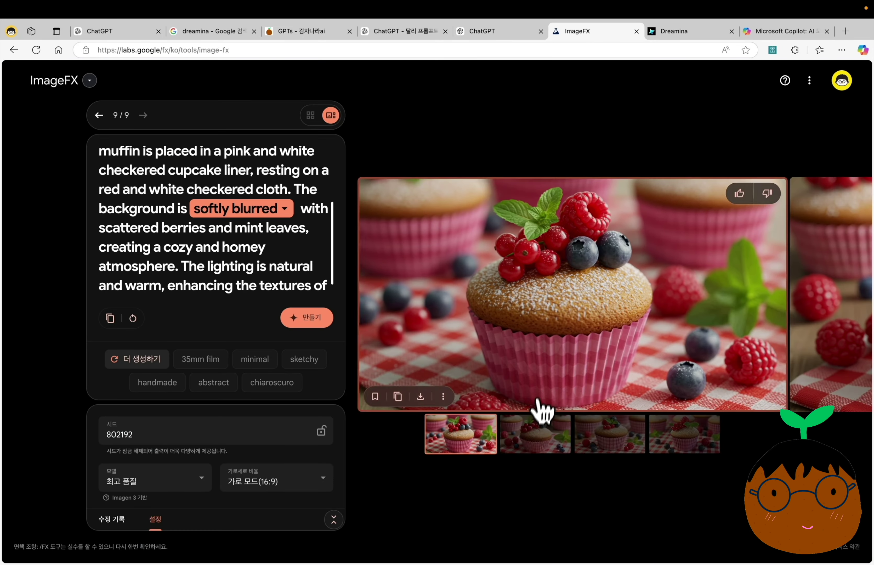
click(678, 440)
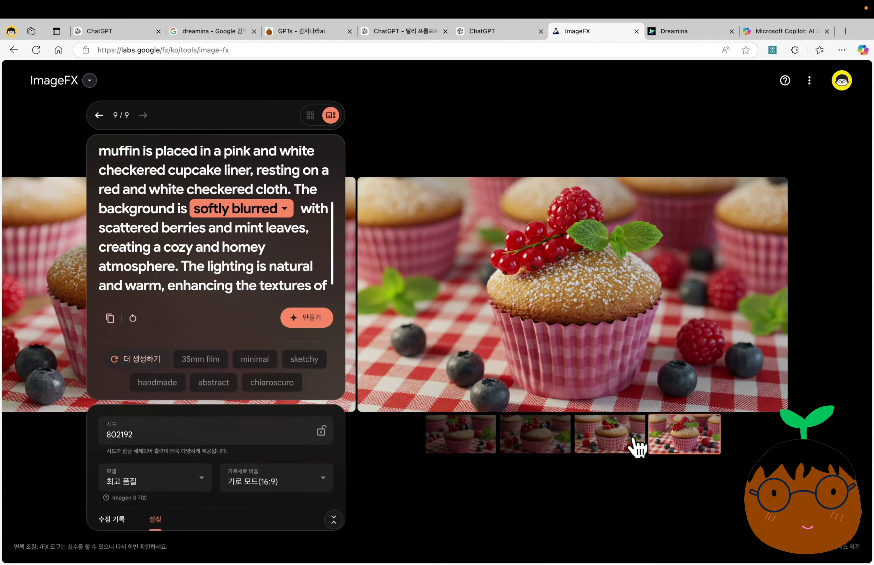
click(620, 447)
click(551, 445)
click(477, 442)
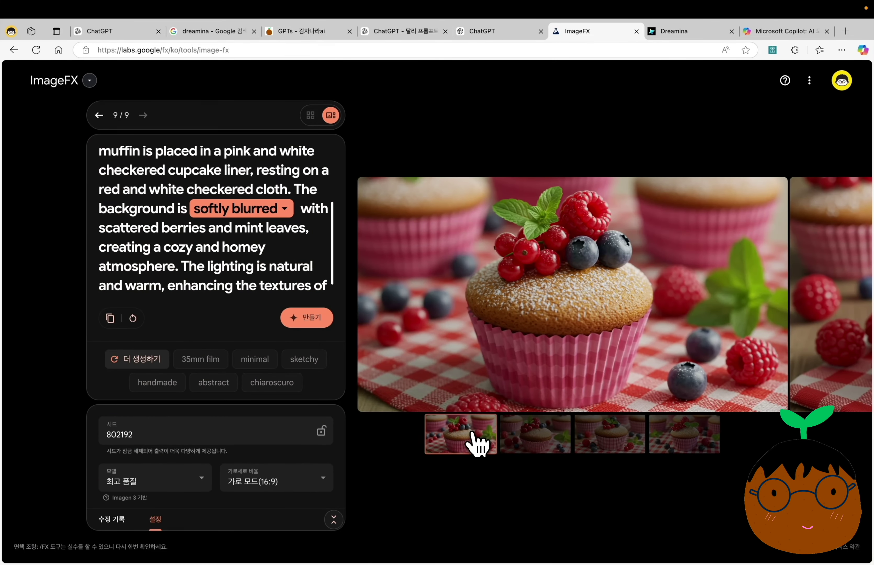
click(310, 318)
Switch to Dreamina and examine the generated muffin photos in the enlarged view.
key(ctrl+Tab)
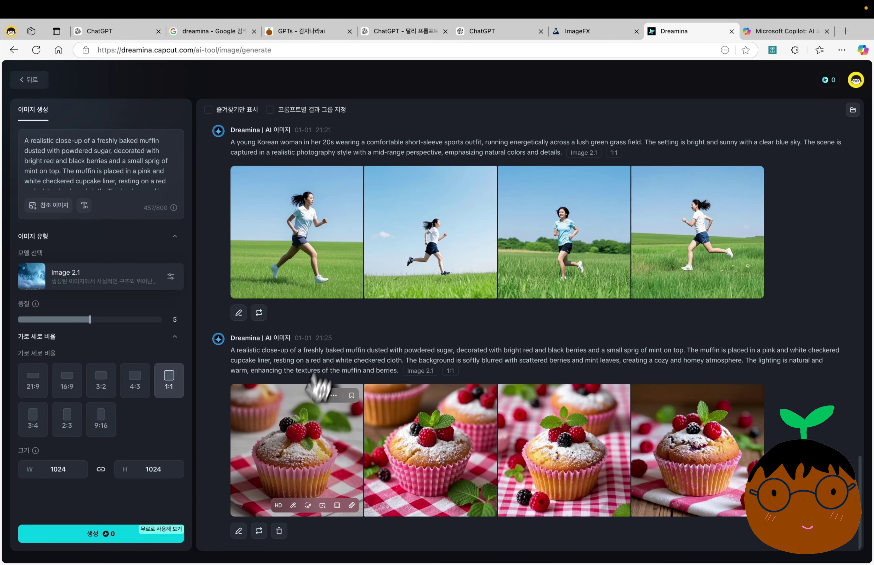
click(306, 435)
click(744, 129)
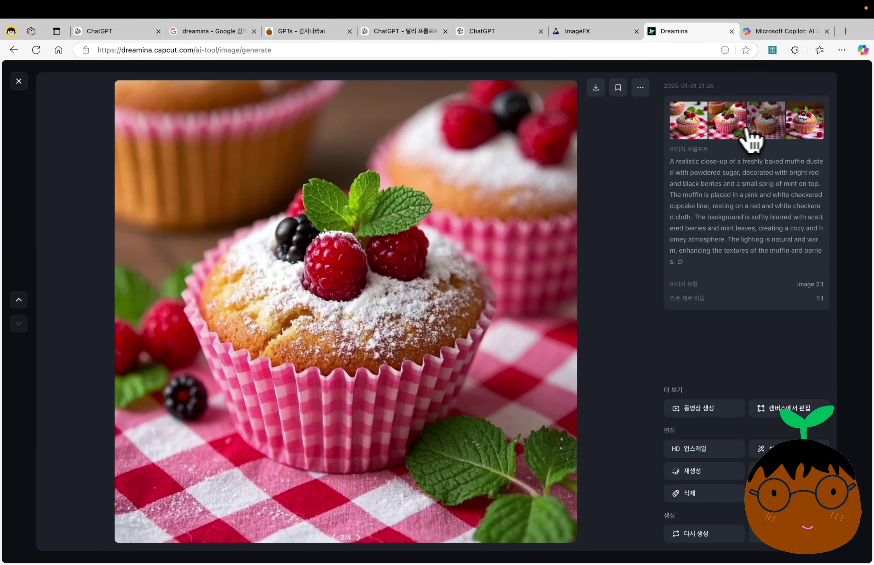
click(771, 131)
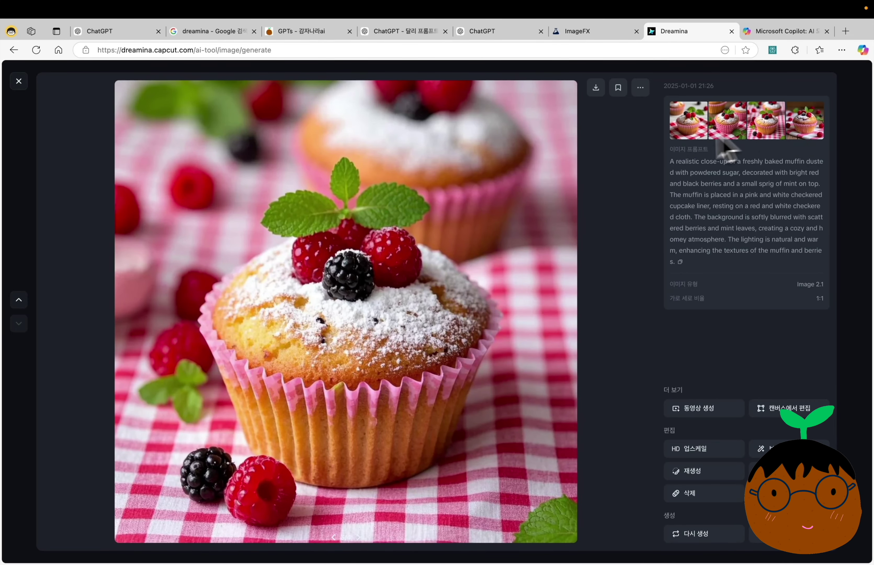
Examine each muffin photo in the second ImageFX set and compare them with the Dreamina results.
key(ctrl+shift+Tab)
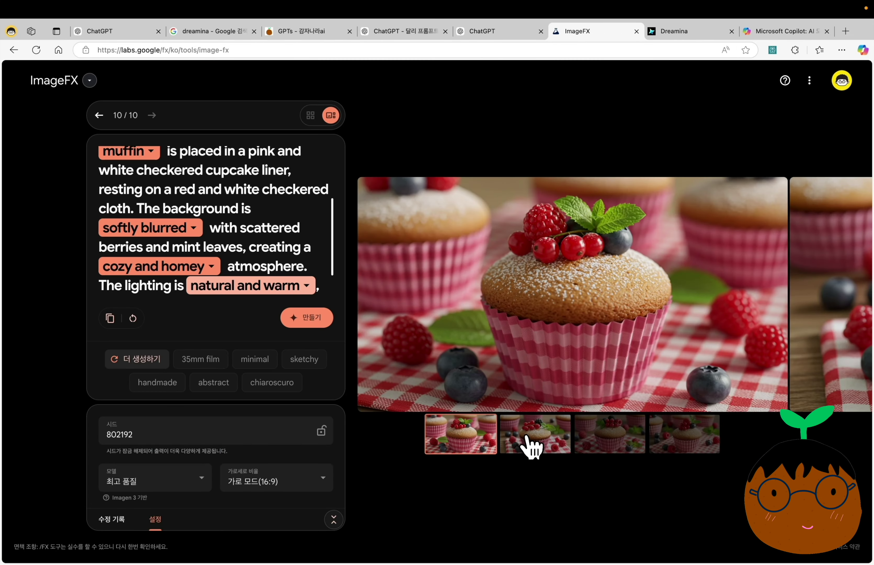
click(528, 445)
click(605, 452)
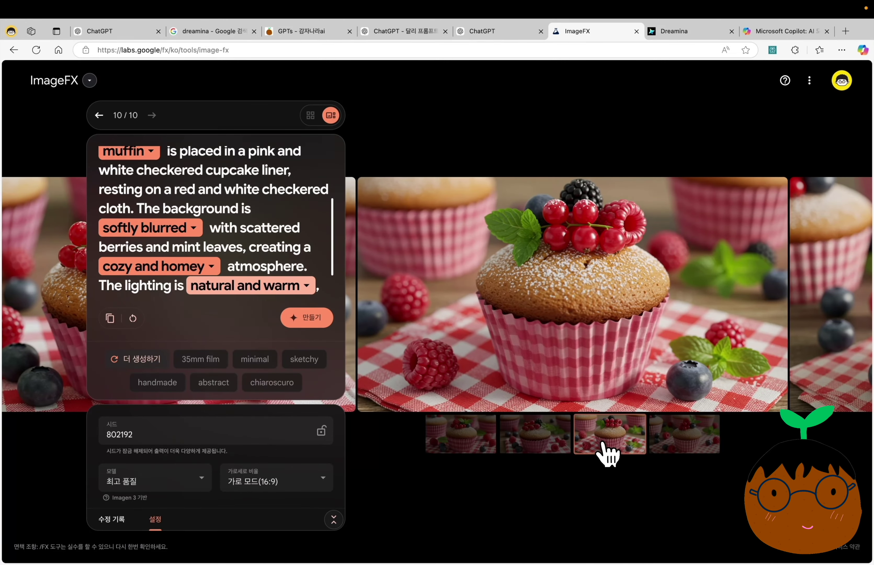
click(664, 453)
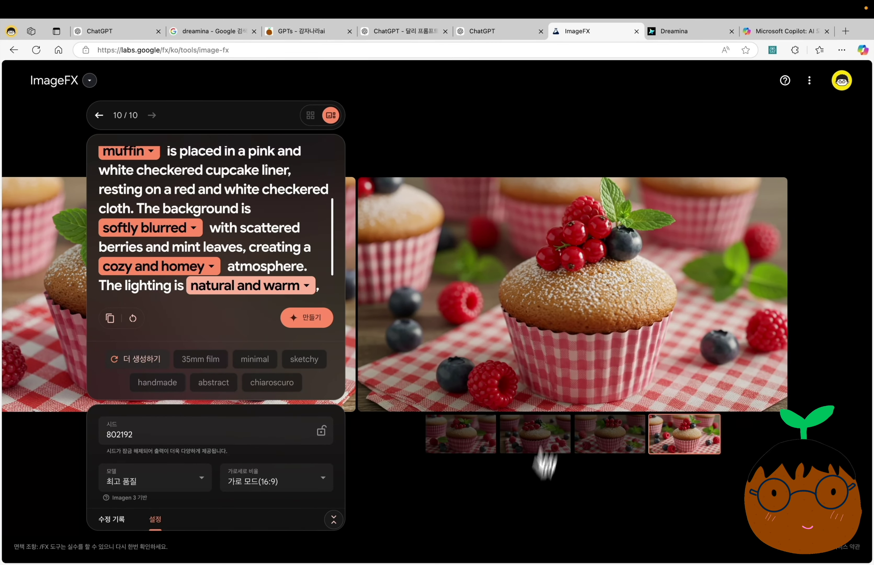
click(685, 31)
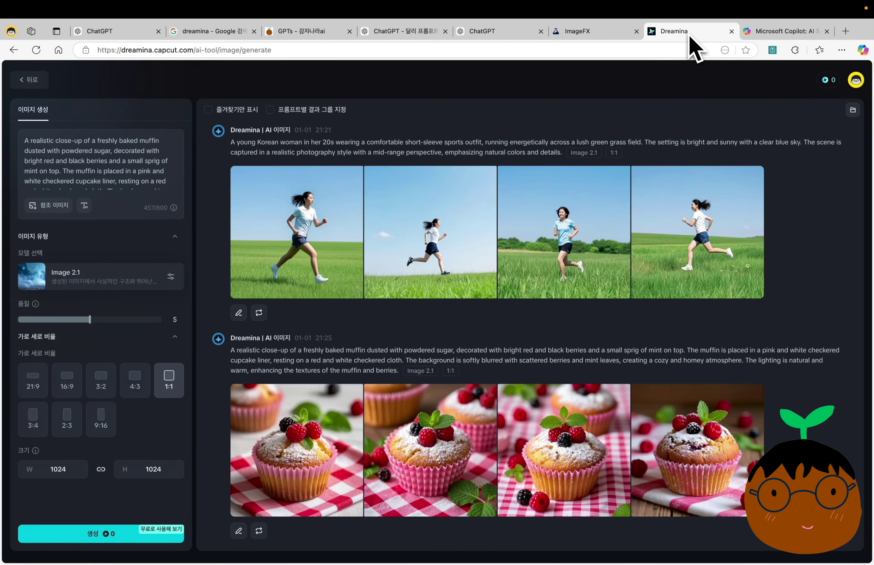
Return to the prompt-writing GPT and ask for the muffin prompts in anime style with "일본 애니메이션 스타일로 바꿔줘".
click(404, 31)
scroll(339, 391, down, 4)
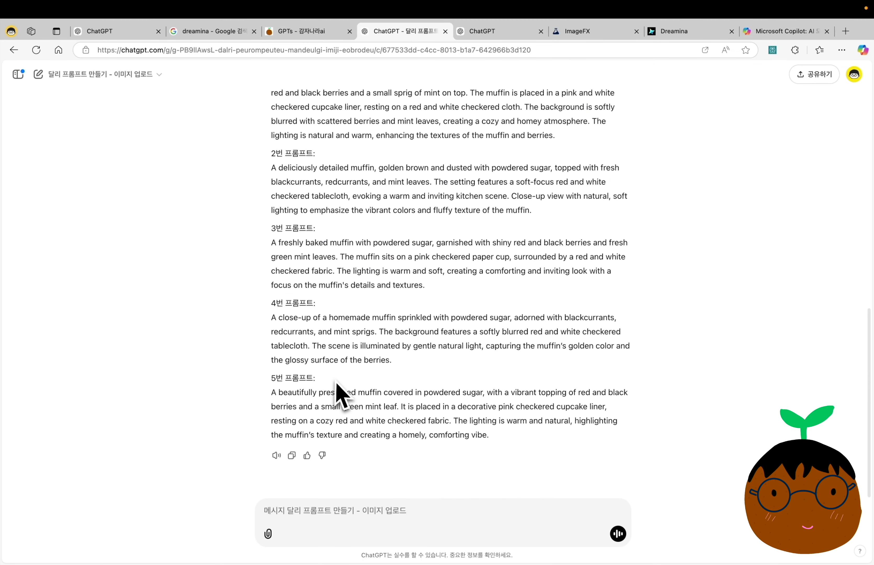
click(340, 510)
text(일본 애니메이션 스타일로 바꿔줘)
key(Return)
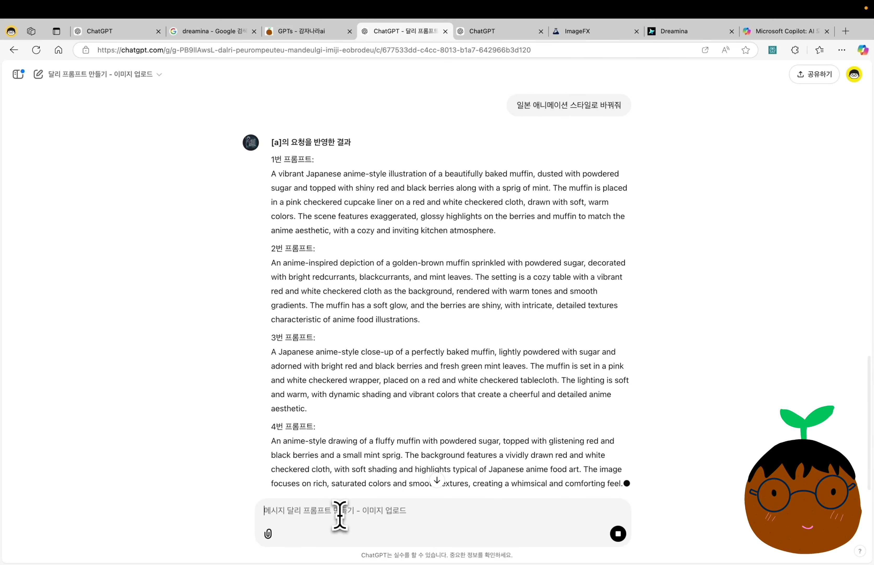
Copy the first anime-style muffin prompt and generate its image in the ChatGPT 4o chat.
scroll(514, 282, up, 2)
drag(506, 273, 433, 201)
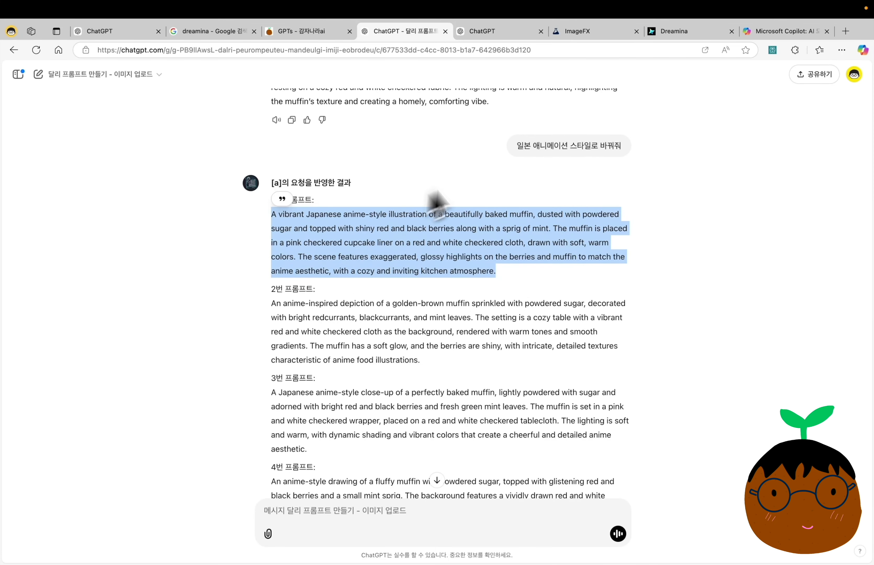
key(super+c)
click(499, 31)
key(super+v)
key(Return)
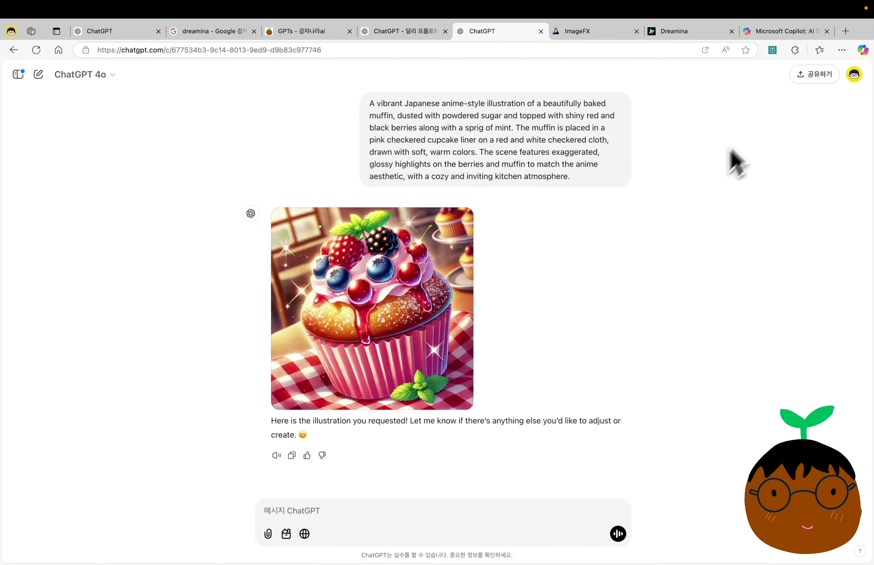
Switch to Copilot and generate the muffin illustration from the copied anime-style prompt.
click(775, 33)
click(318, 527)
key(super+v)
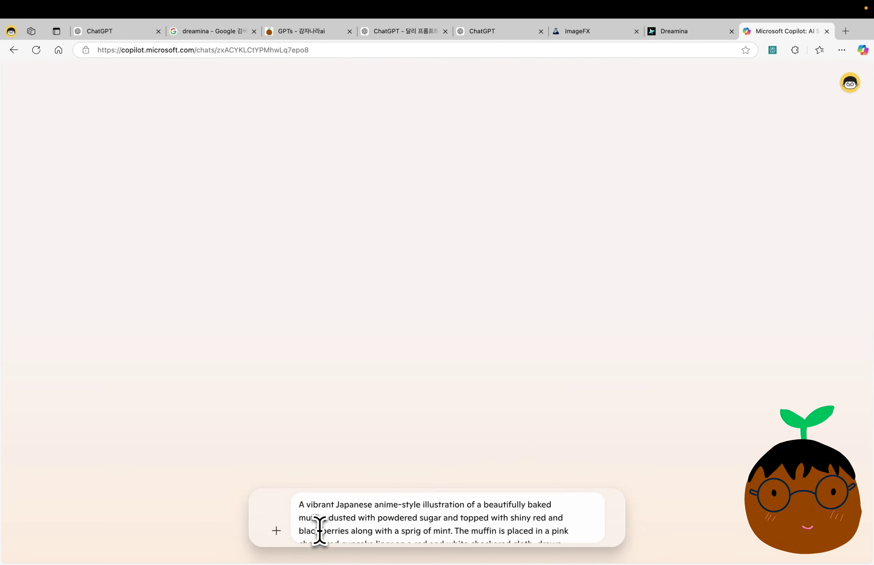
key(Return)
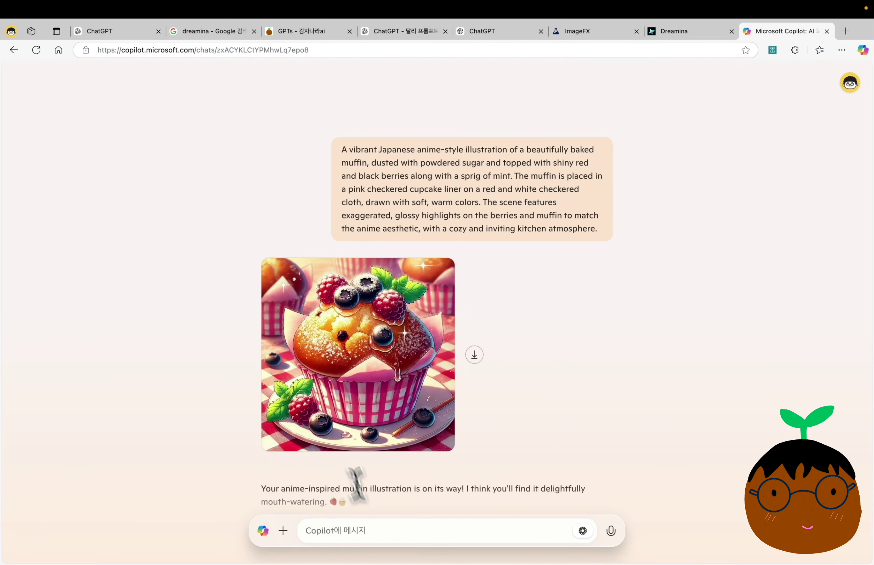
Generate the anime-style muffin illustration from the copied prompt in both ImageFX and Dreamina.
click(576, 31)
click(154, 203)
key(super+a)
key(super+v)
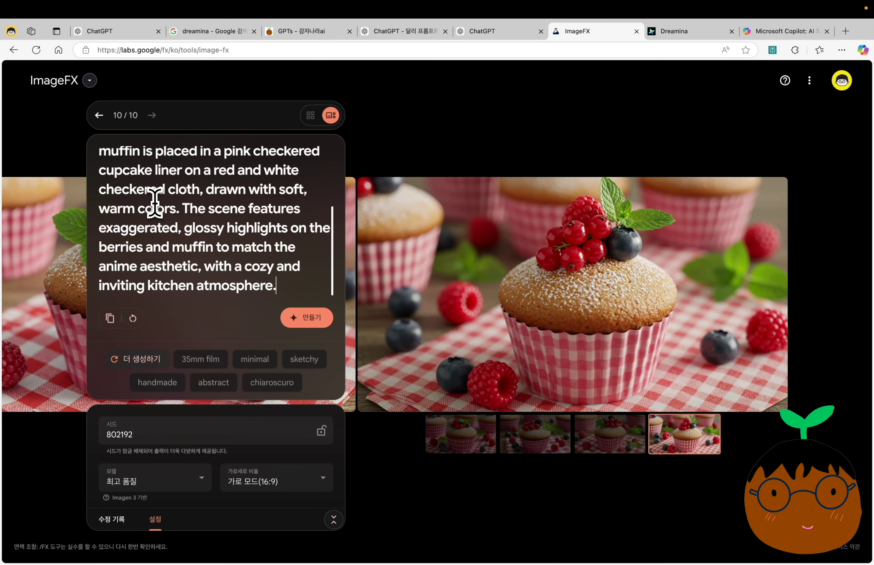
key(Return)
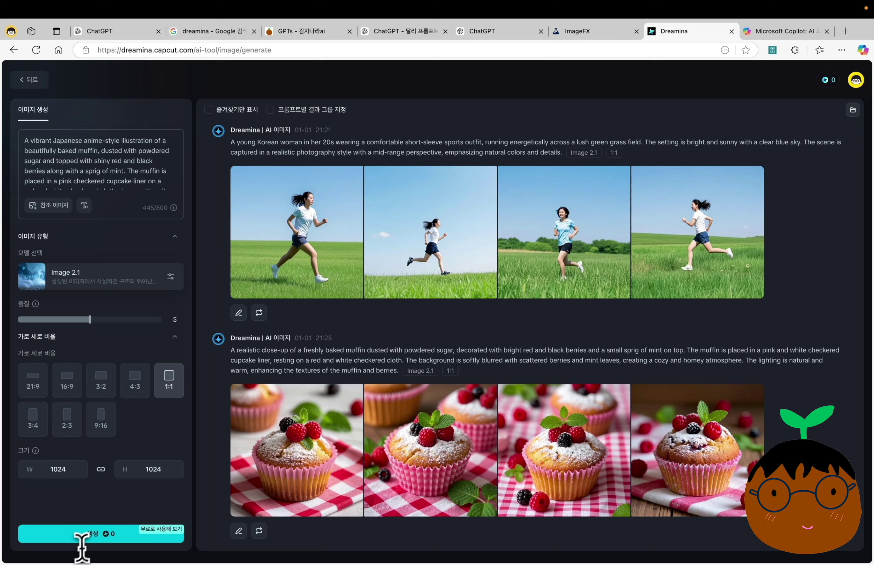
click(81, 535)
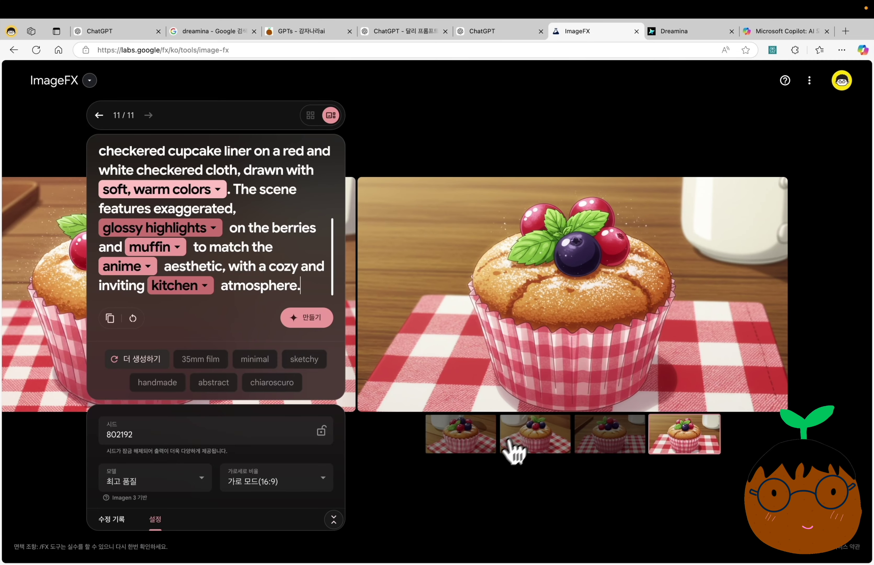
Examine the anime-style muffin images one by one in ImageFX, and then the first three in Dreamina.
click(512, 446)
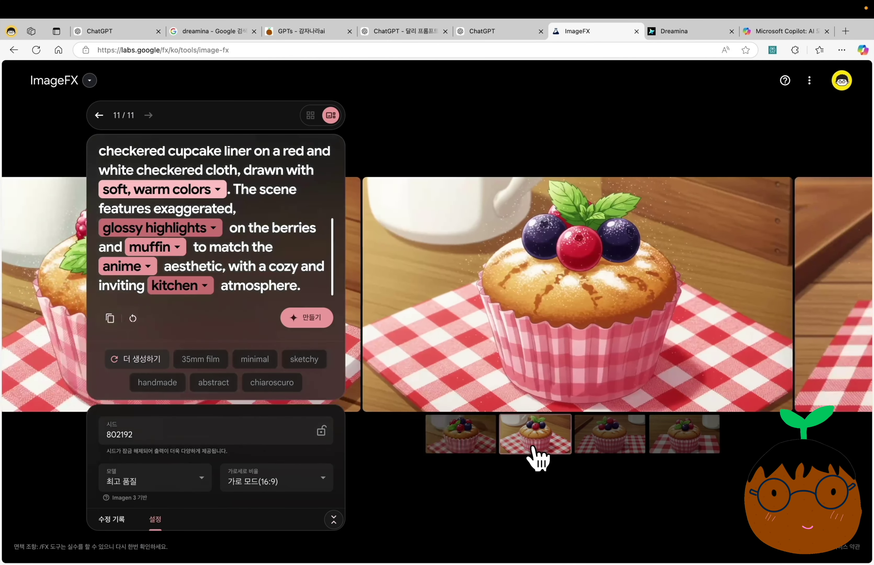
click(598, 459)
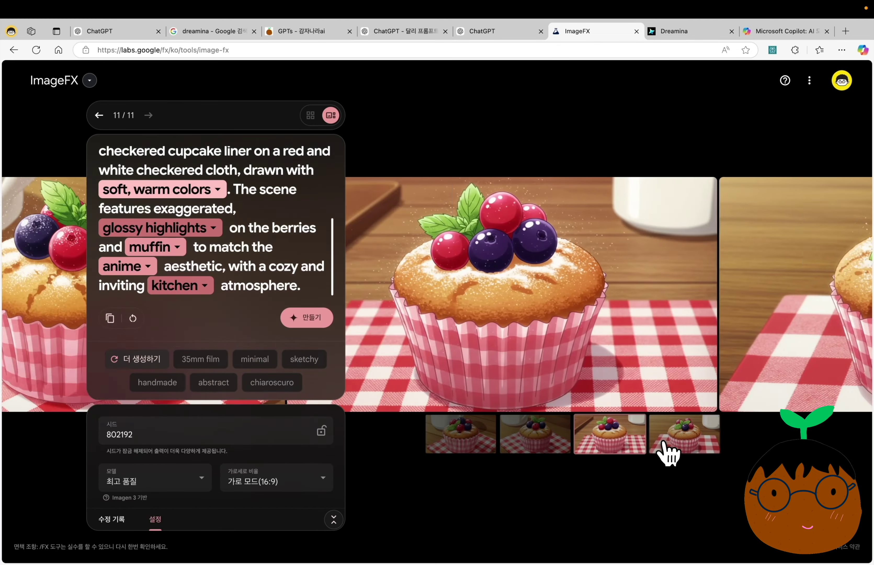
click(668, 453)
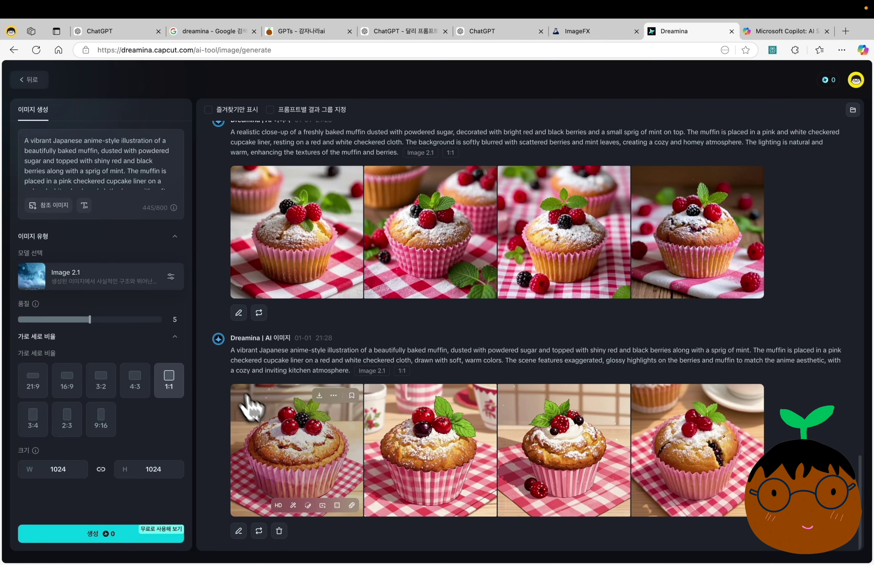
click(289, 441)
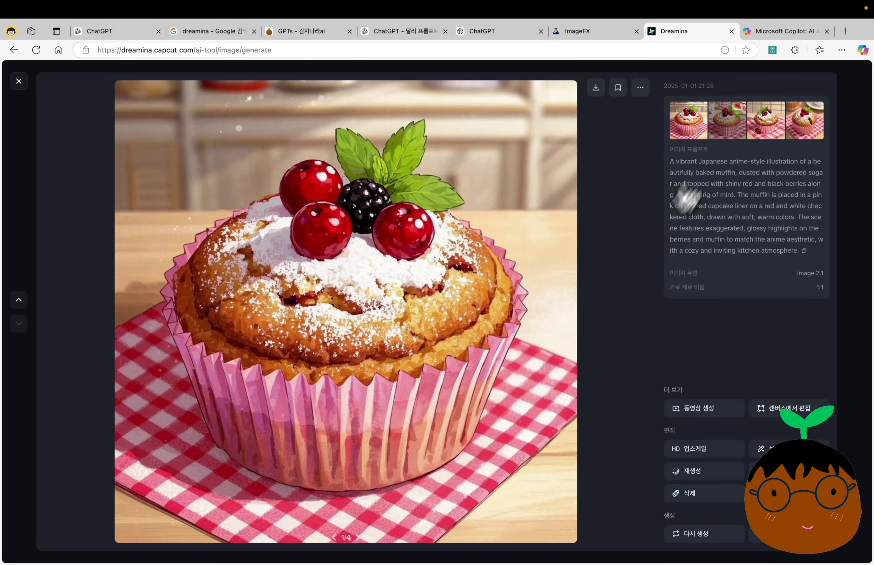
click(734, 121)
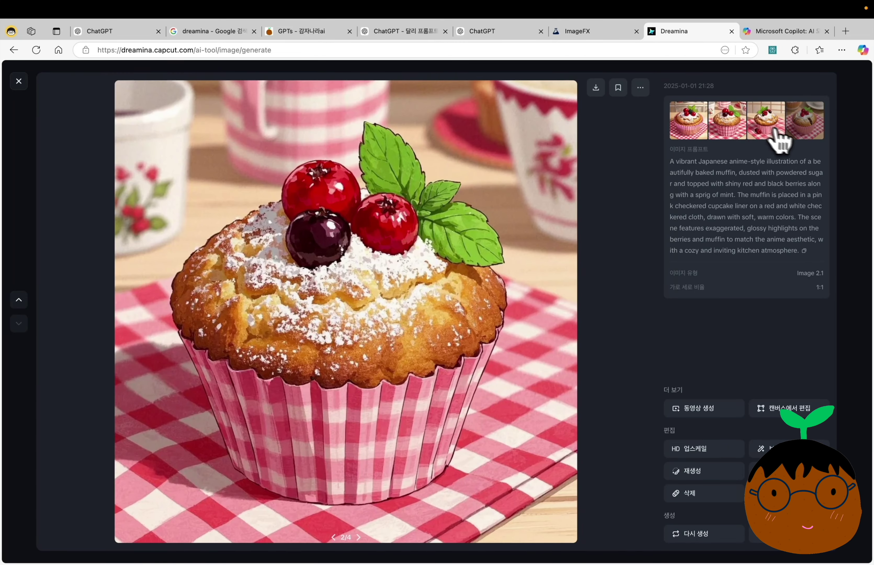
click(775, 129)
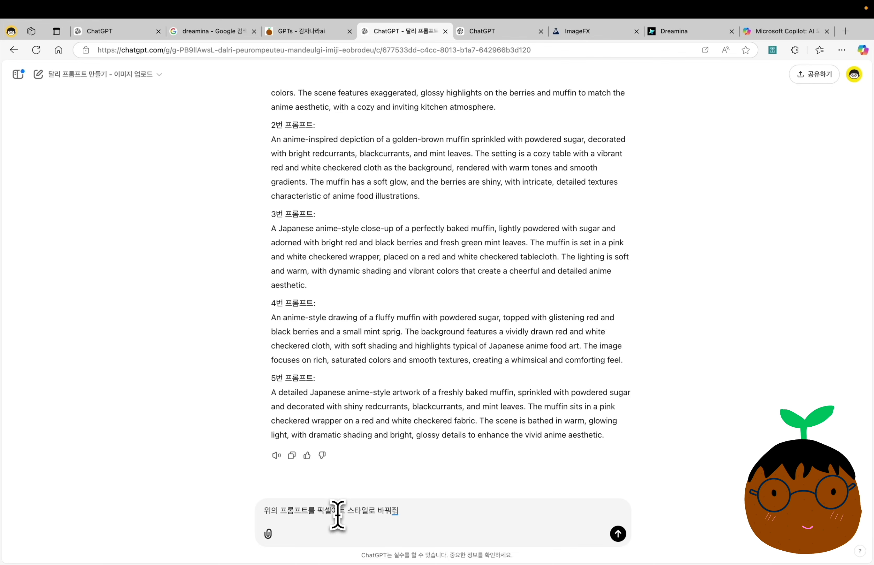
Ask the prompt GPT "위의 프롬프트를 픽셀아트 스타일로 바꿔줘" and generate the second pixel-art prompt in the ChatGPT 4o chat.
key(Return)
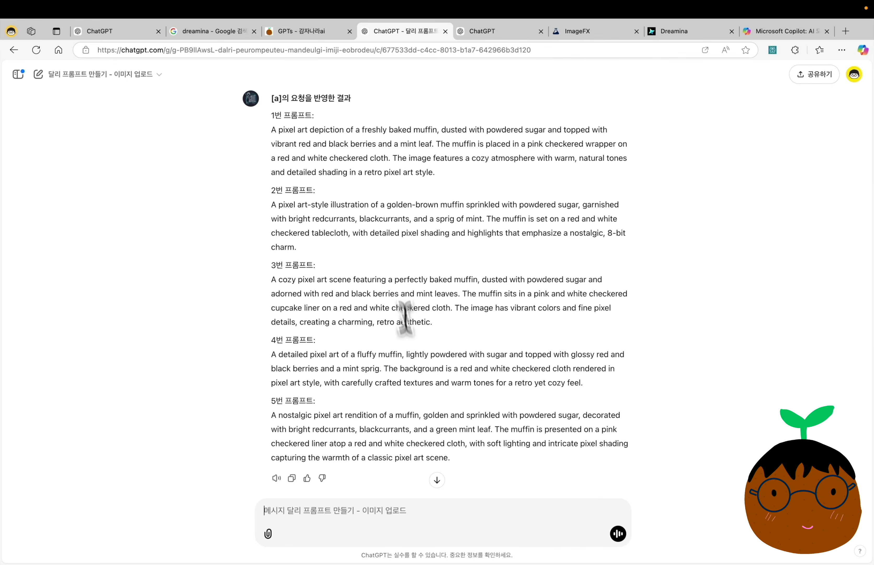
drag(310, 254, 273, 205)
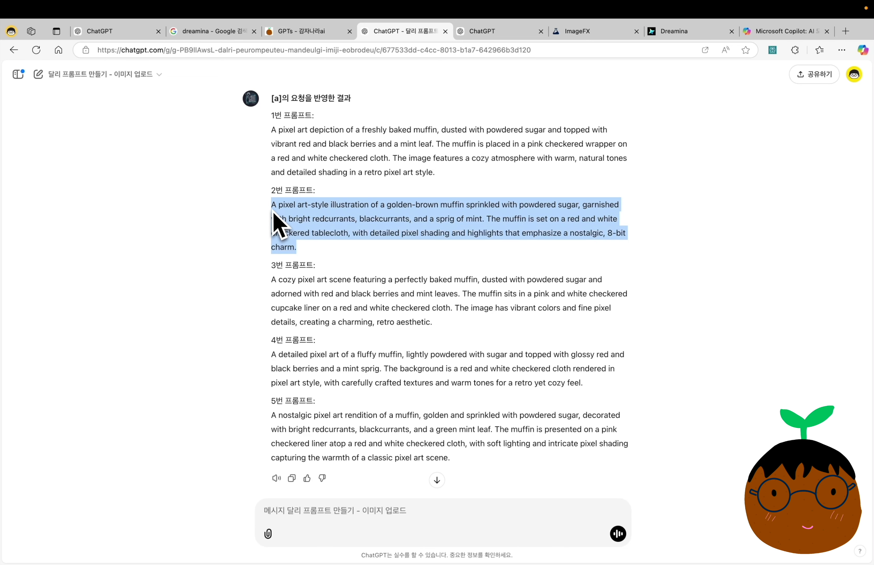
click(514, 33)
key(super+v)
key(Return)
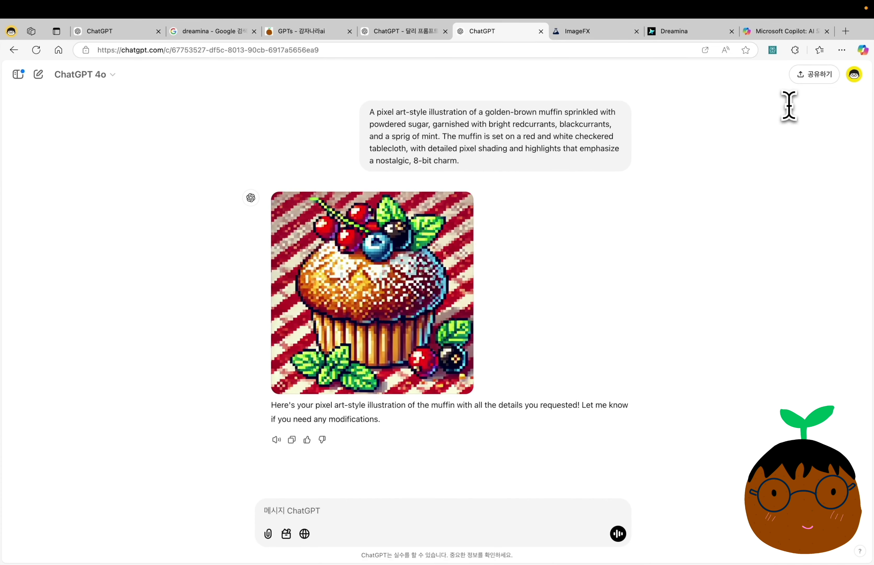
Switch to Copilot and generate the muffin from the copied pixel-art prompt.
click(800, 35)
key(super+v)
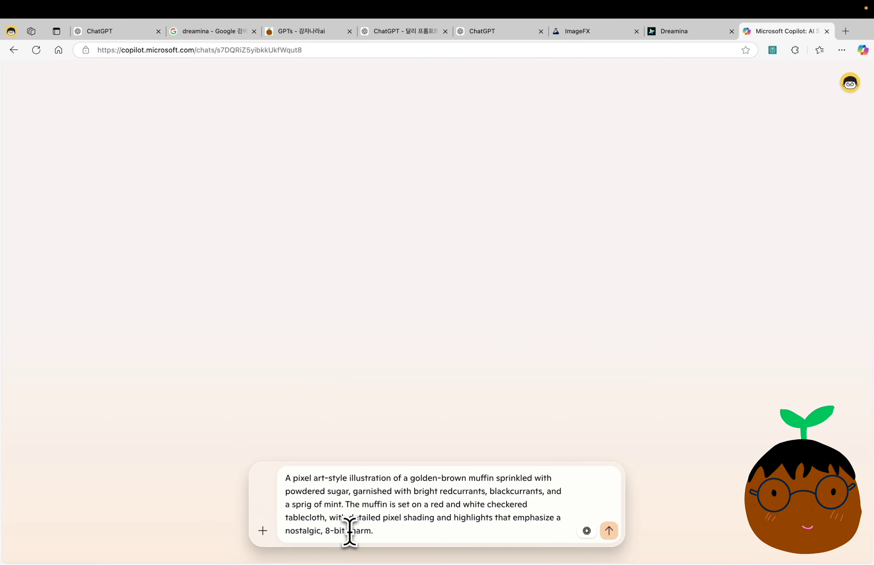
key(Return)
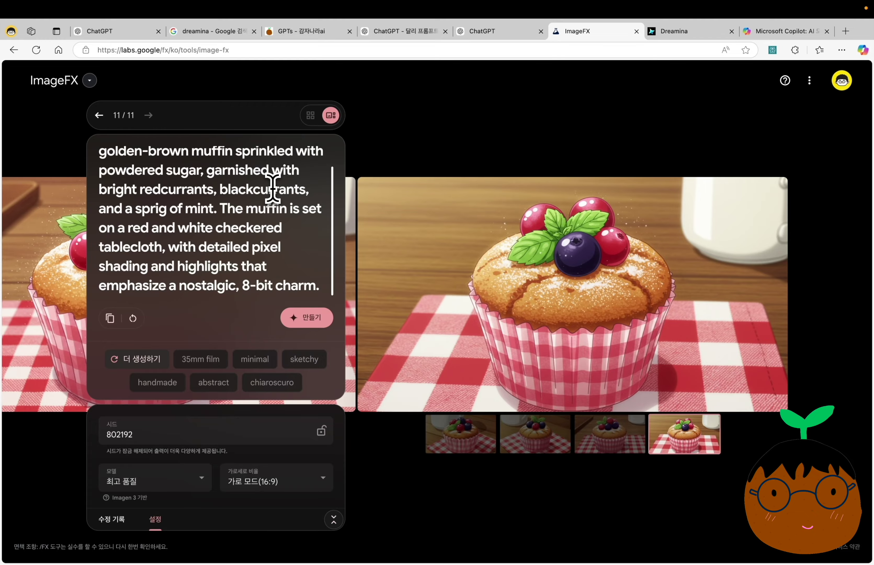
Generate the pixel-art muffin from the same prompt in ImageFX and Dreamina.
key(Return)
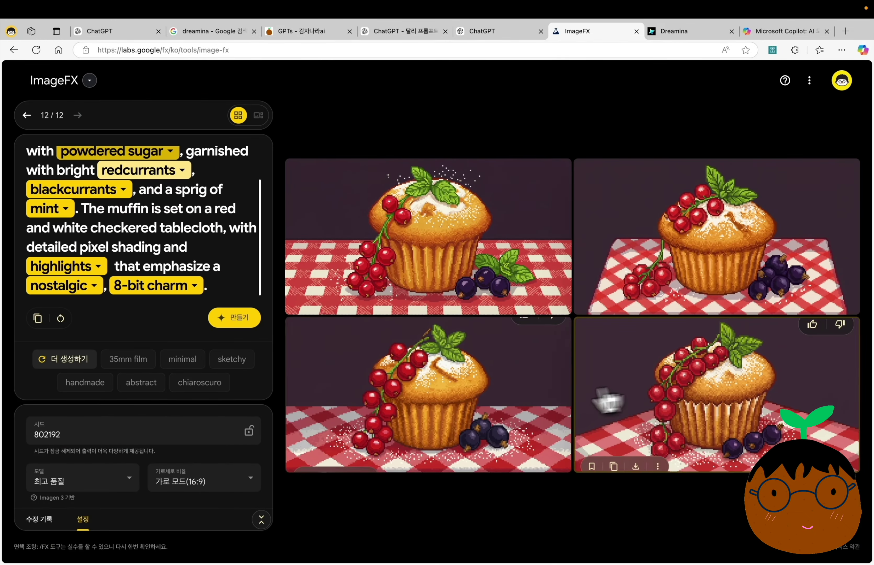
key(ctrl+Tab)
key(Return)
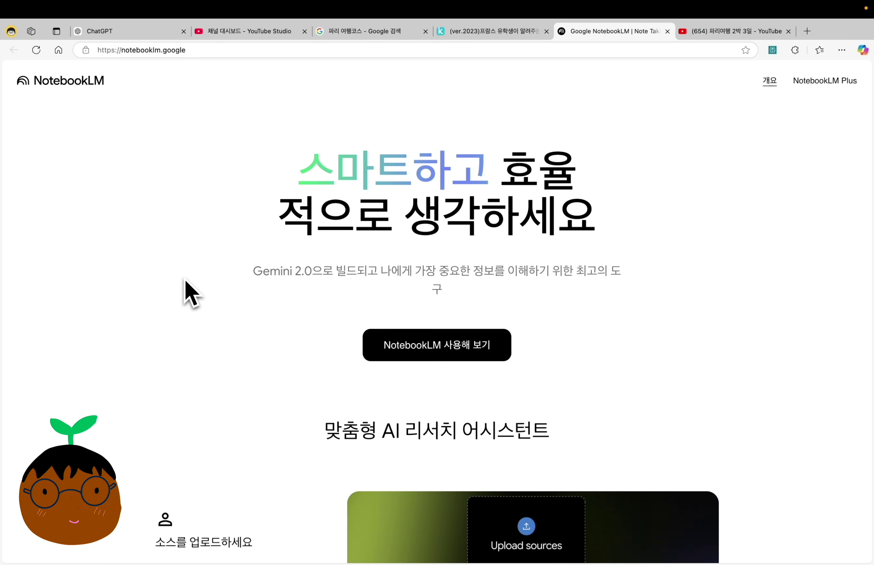
Read through the feature overview on the NotebookLM site and open the NotebookLM app.
scroll(102, 378, down, 8)
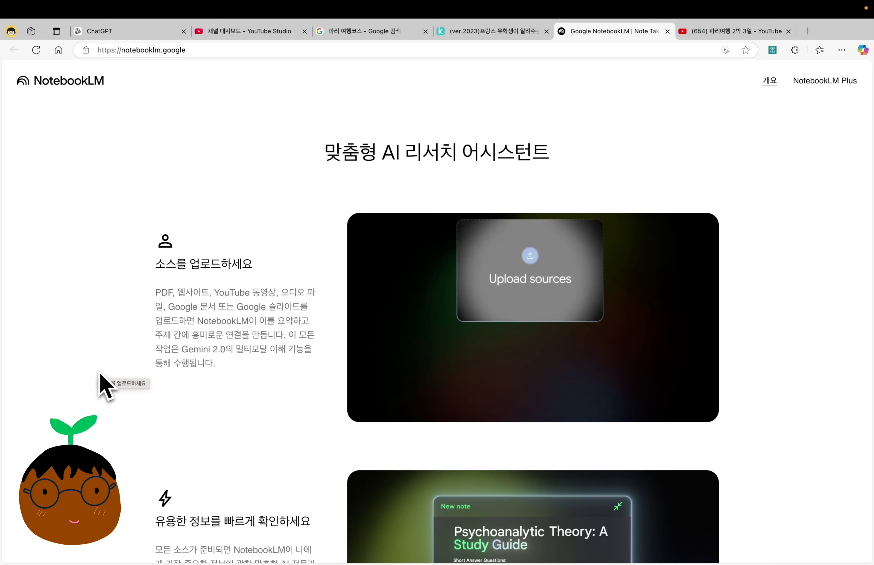
scroll(102, 378, down, 9)
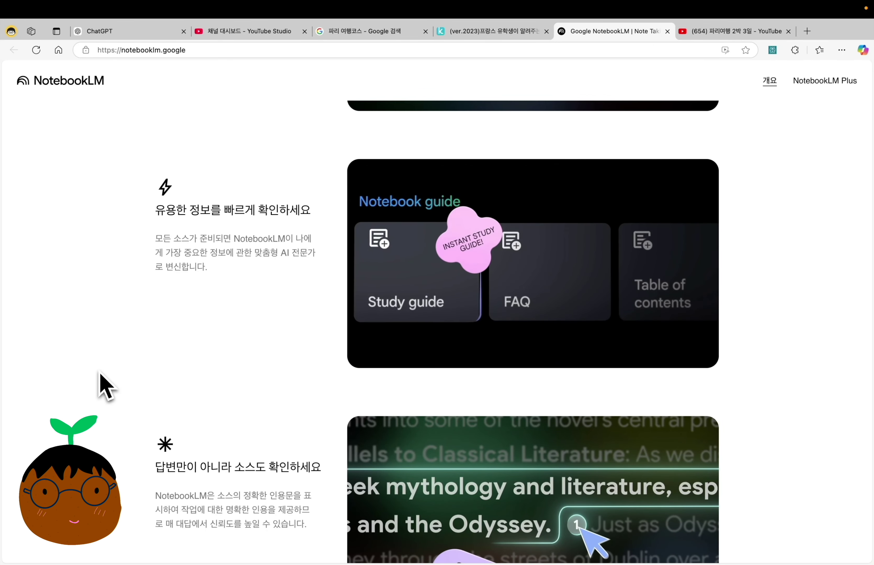
scroll(105, 386, down, 7)
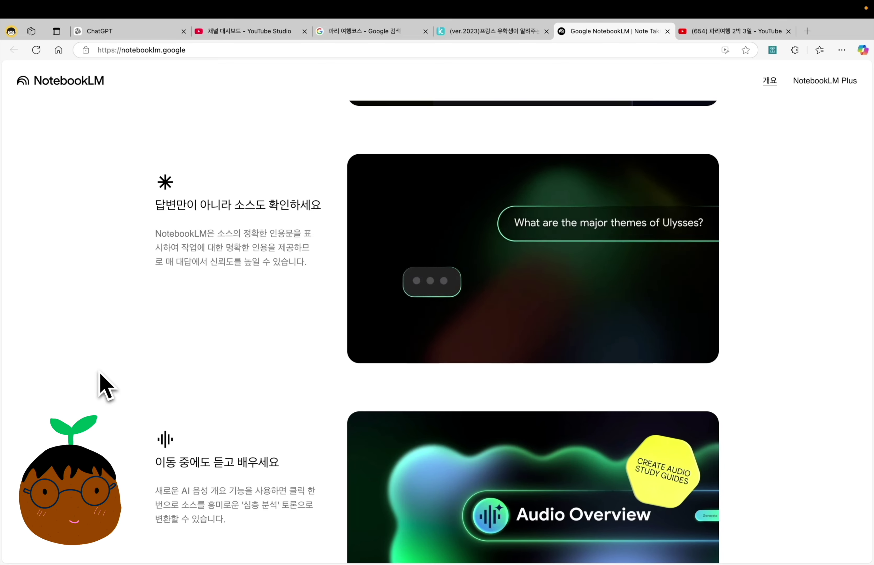
scroll(105, 385, down, 7)
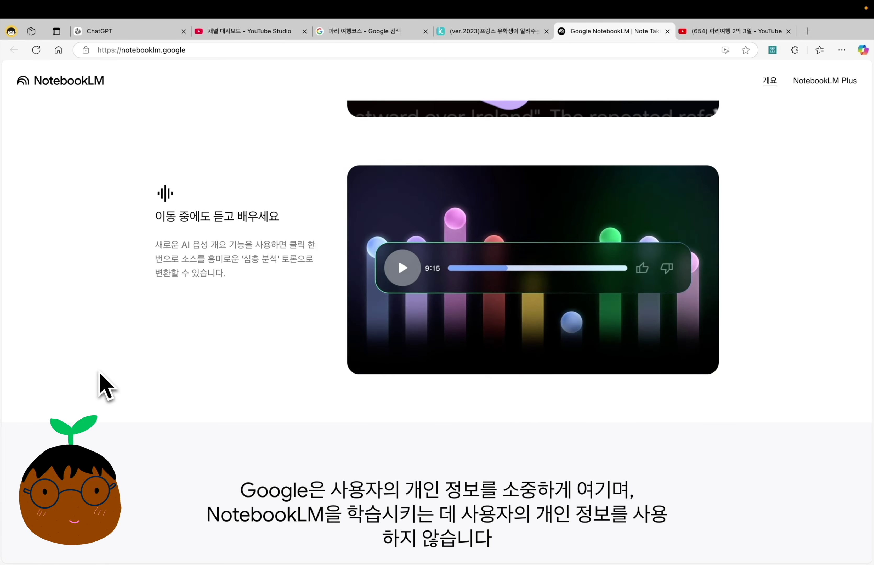
scroll(102, 384, up, 15)
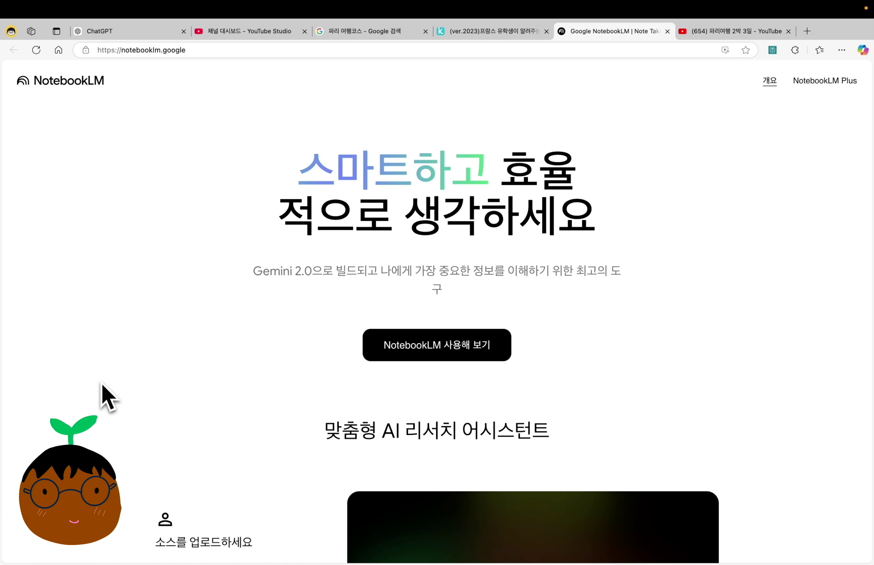
click(430, 359)
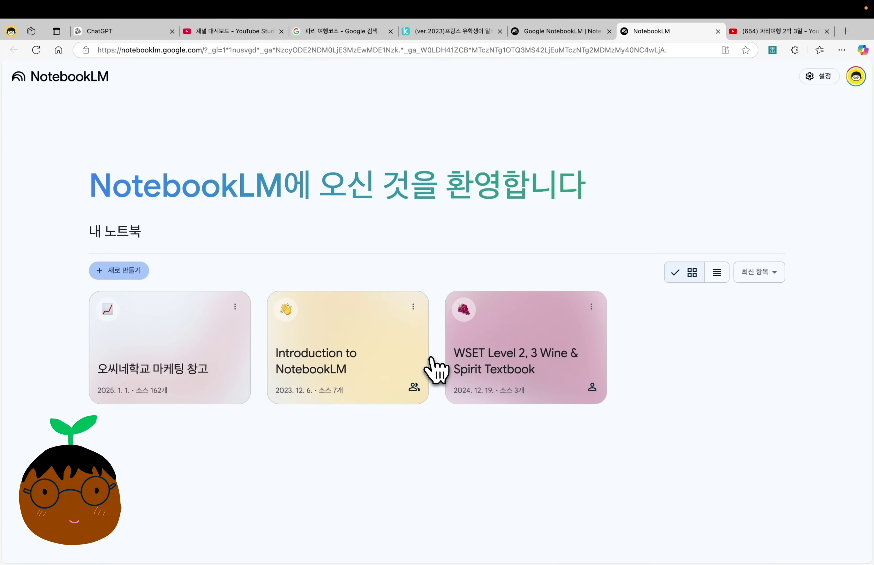
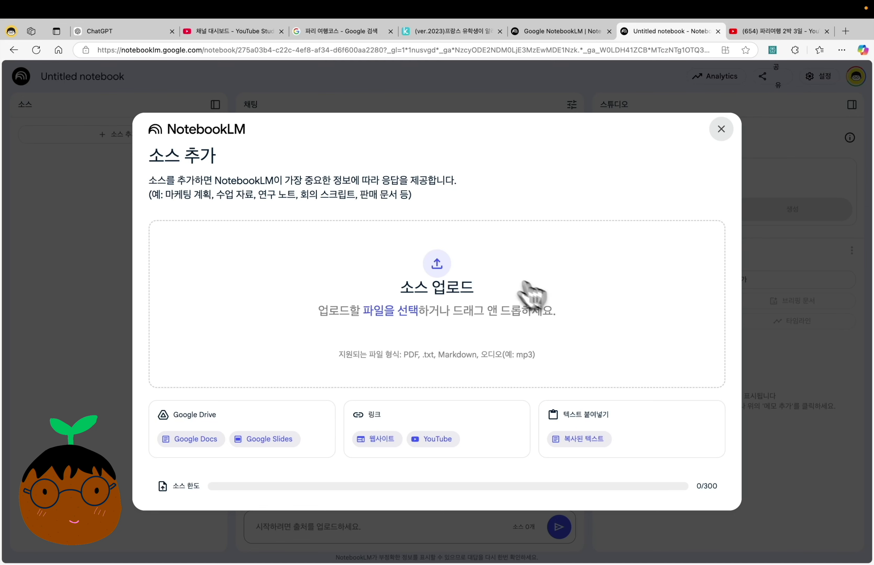
Upload the text files 블로그 방문자 늘리기, 블로그 지수 올리기 and 블로그 지수 확인 as sources of the new notebook.
click(392, 315)
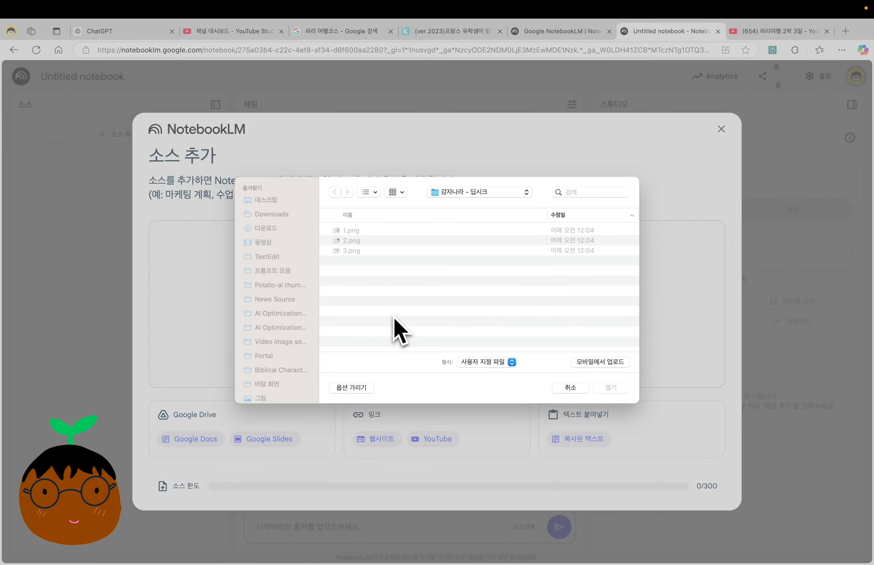
click(606, 386)
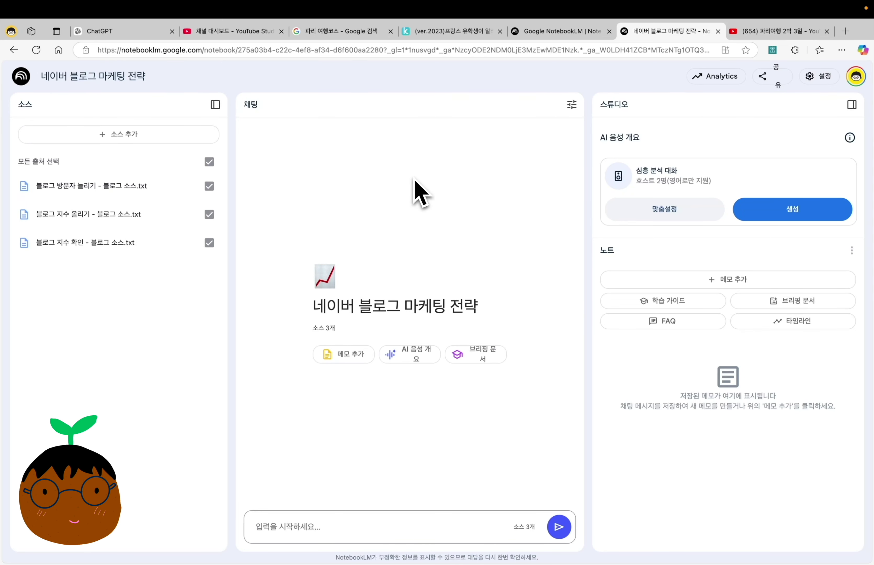
Start adding another source to the notebook and review the written summary on the 블로그 마케팅 로드맵 page at ocschool.me/blog.
click(206, 138)
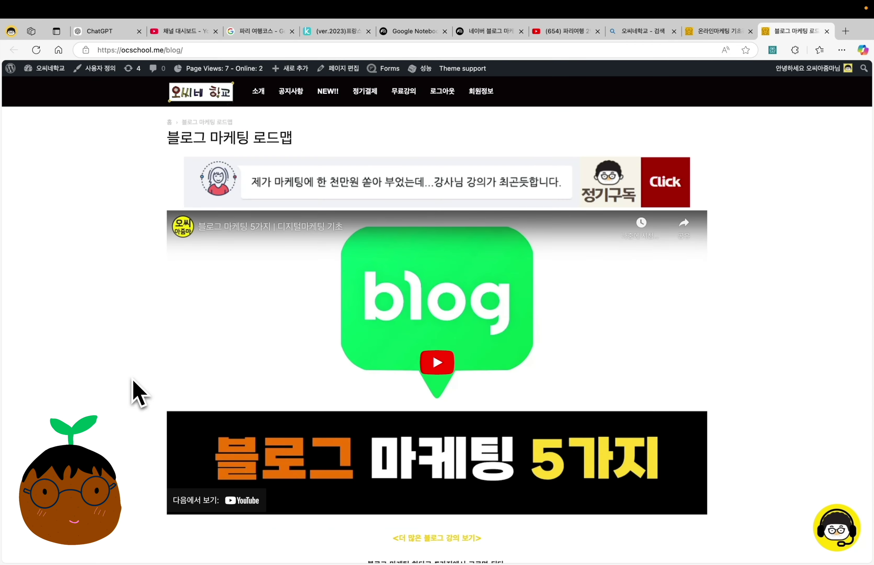
scroll(134, 384, down, 10)
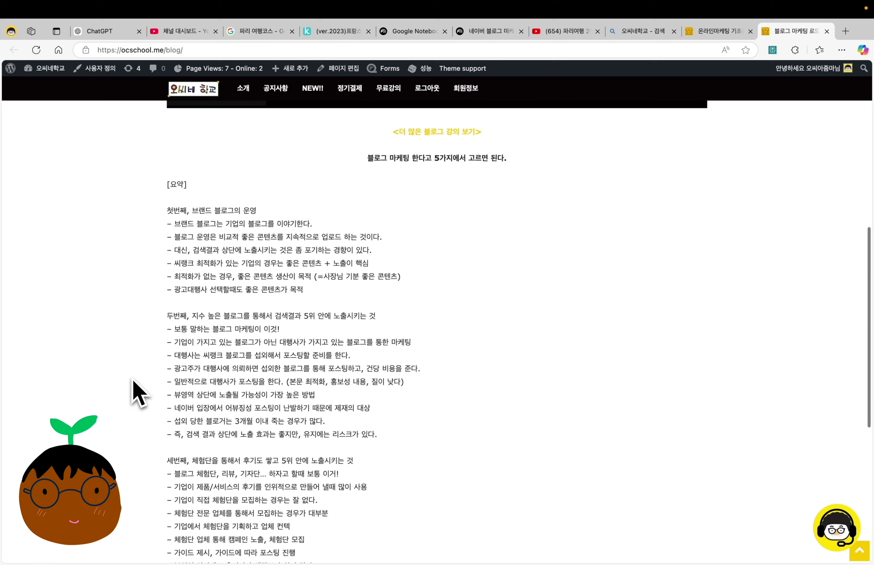
drag(173, 212, 279, 474)
click(578, 446)
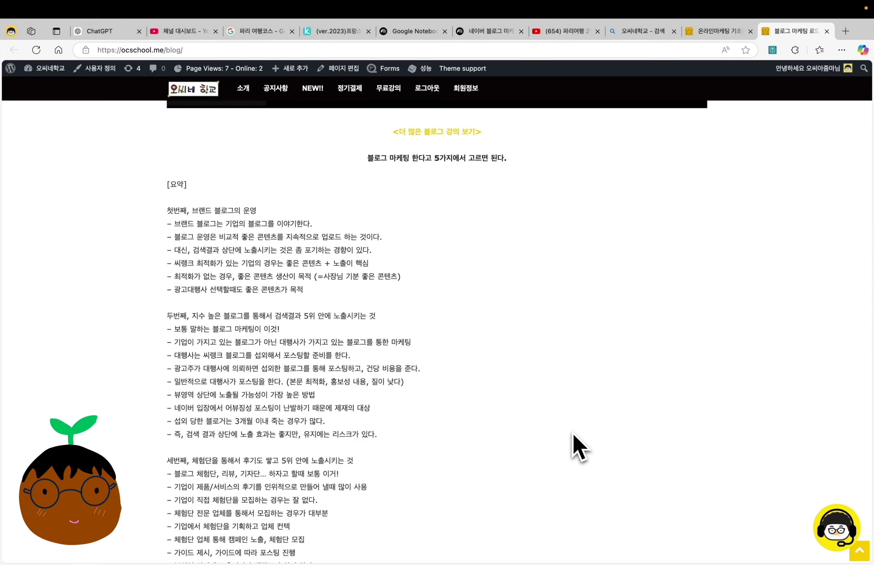
scroll(576, 440, down, 4)
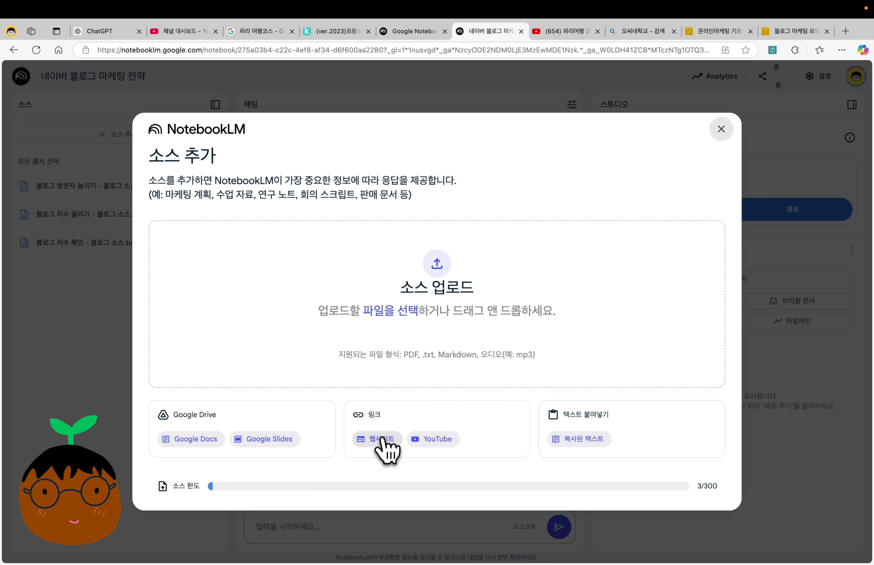
click(380, 438)
click(227, 260)
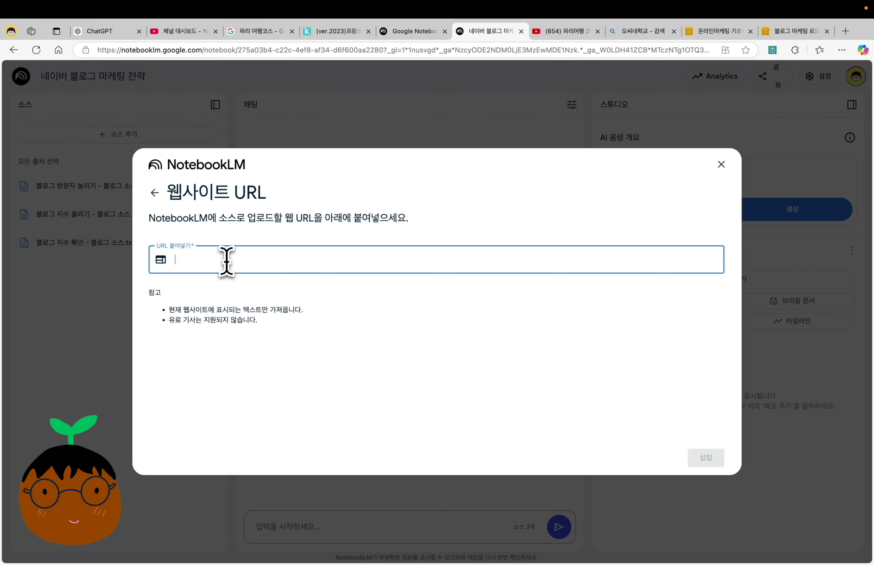
text(https://ocschool.me/blog/)
drag(243, 309, 304, 310)
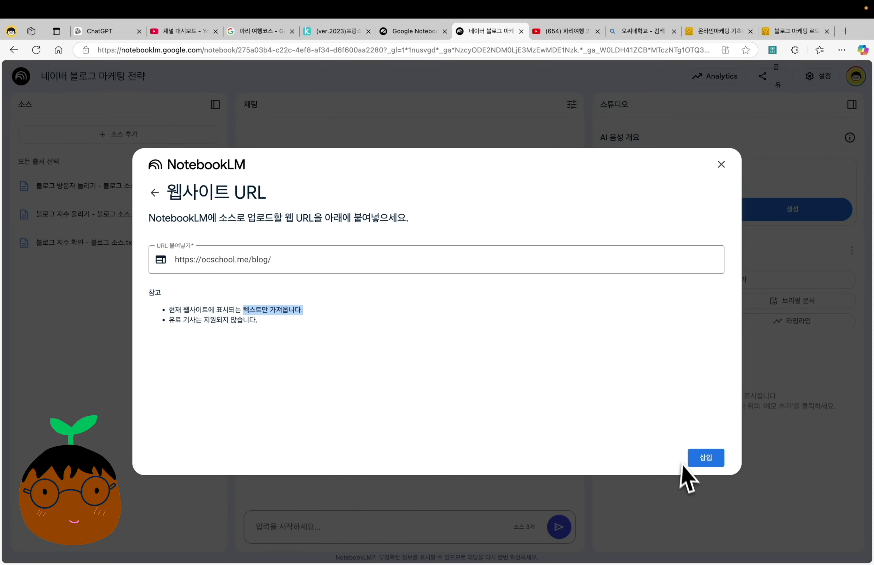
click(681, 470)
click(713, 455)
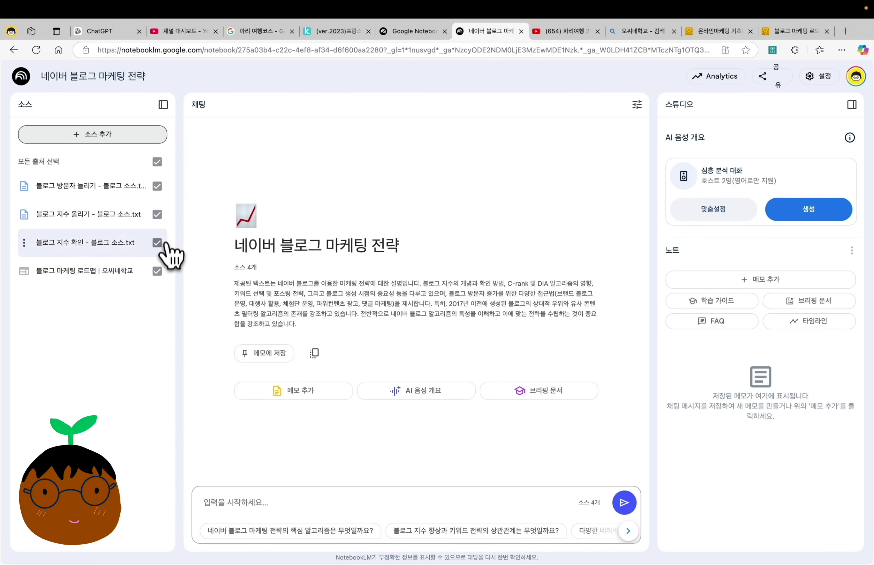
drag(239, 283, 274, 337)
click(448, 341)
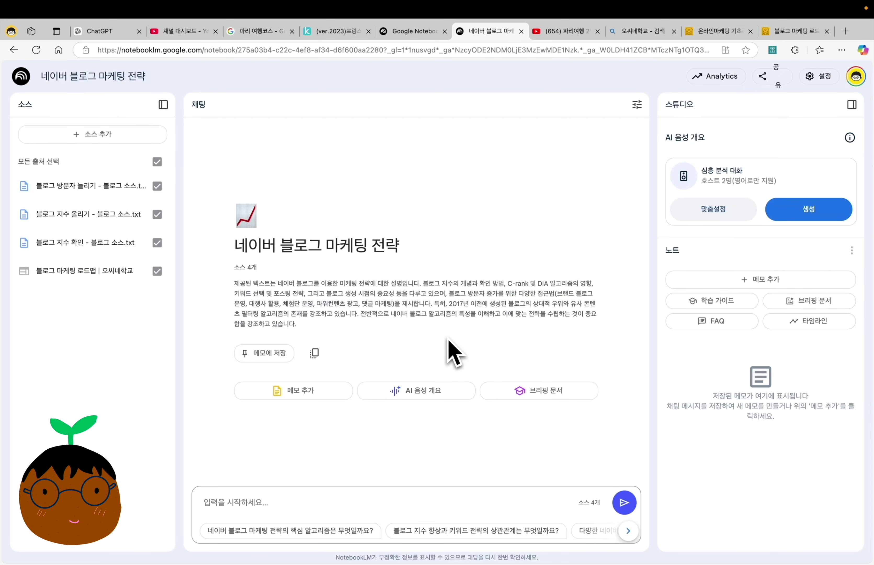
Start adding another source to the notebook and copy the share link of the (총정리) 이거 하나로 블로그 마케팅 총정리 video on YouTube.
click(126, 136)
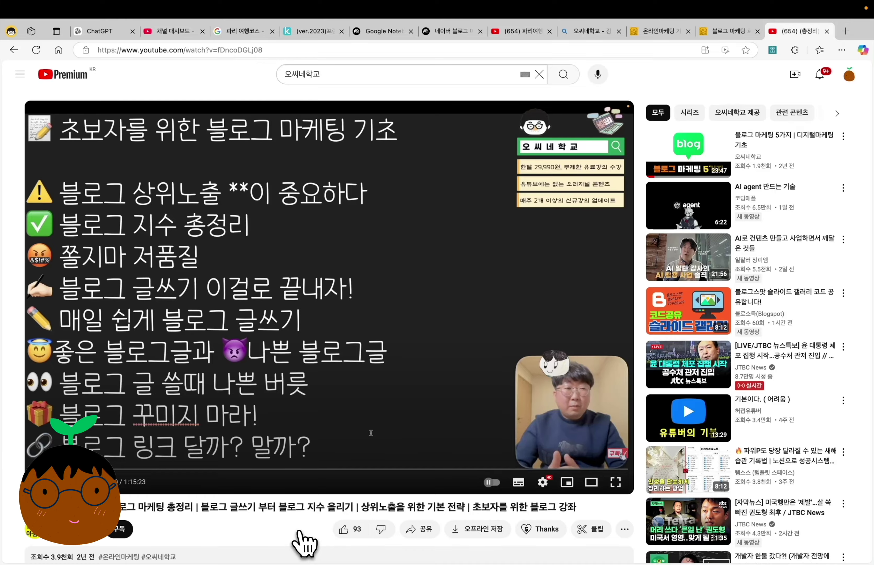
scroll(304, 543, down, 2)
click(418, 472)
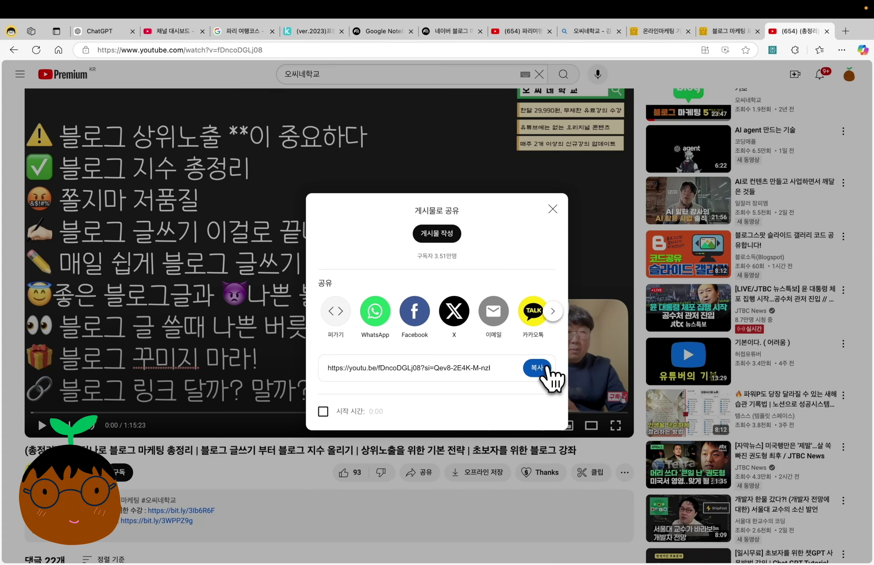
click(546, 370)
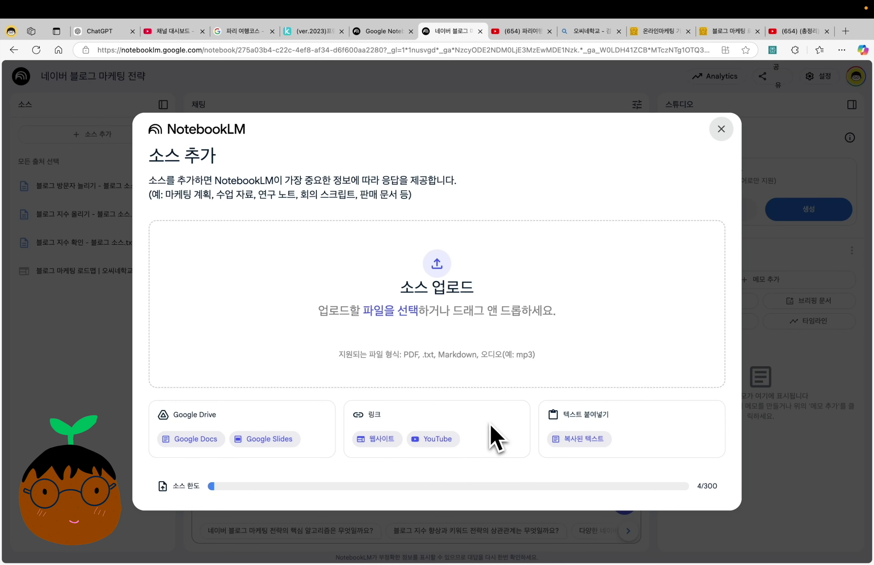
click(449, 439)
click(243, 250)
key(super+v)
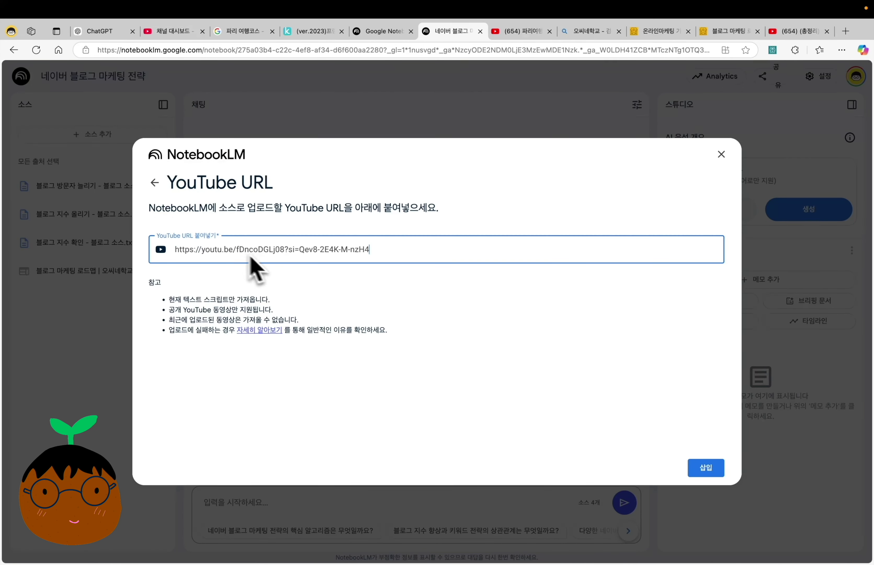
click(536, 372)
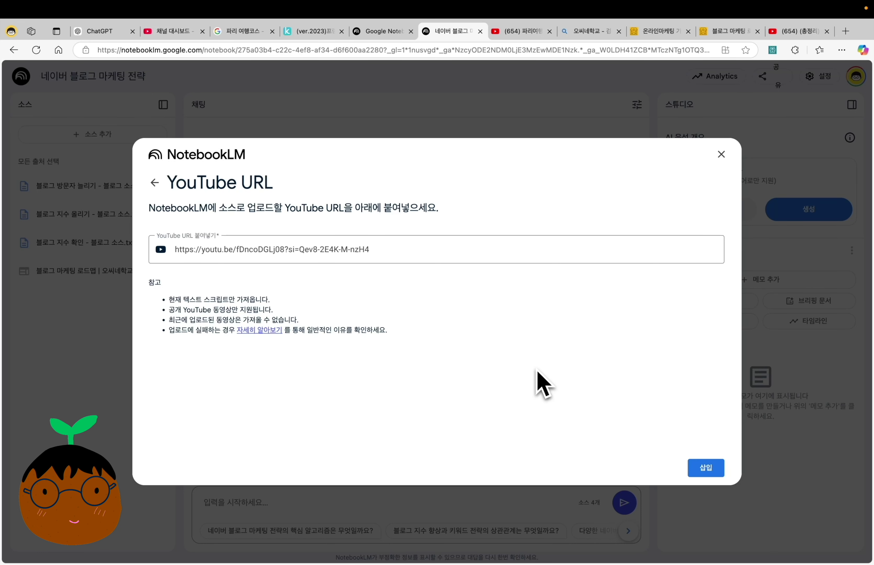
triple_click(293, 319)
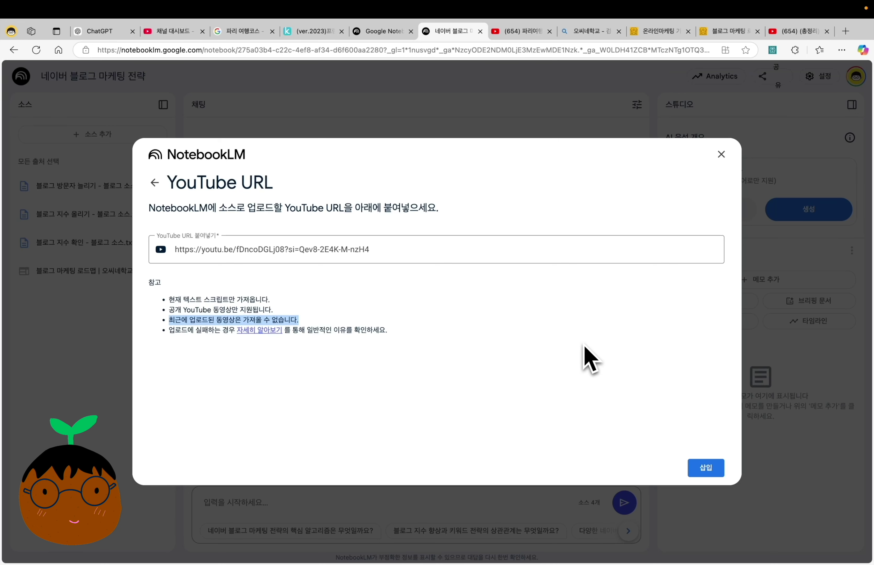
click(442, 340)
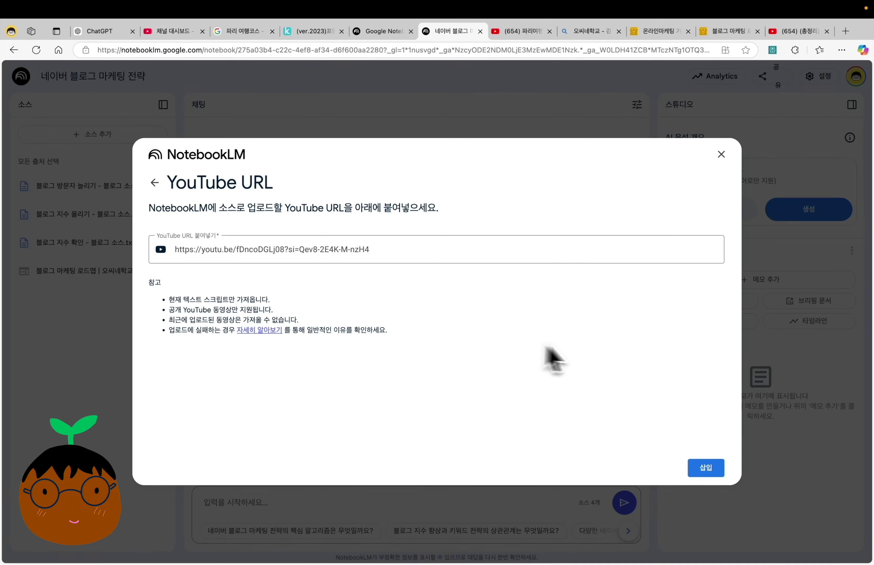
click(718, 467)
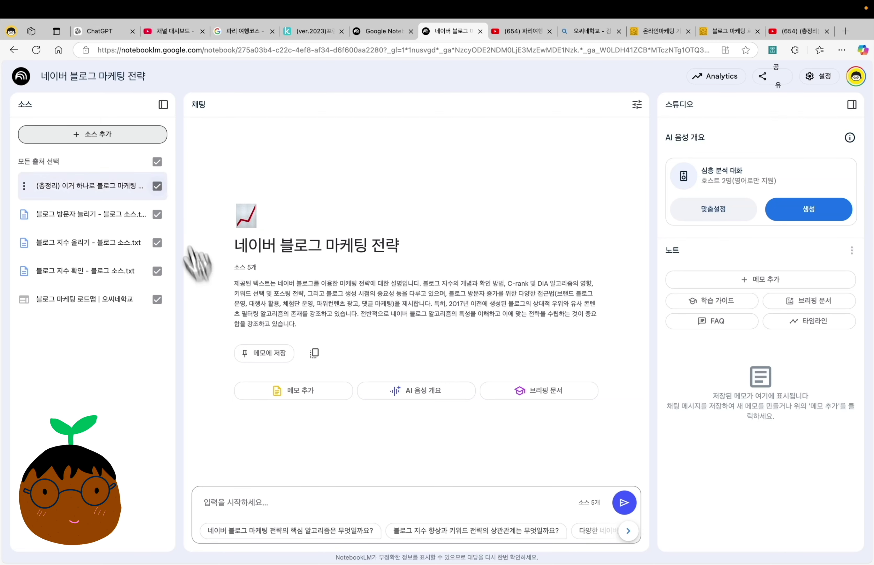
Start a copied-text source, ask Perplexity "네이버 블로그 마케팅 운영 전략은?" and copy its full answer.
click(136, 136)
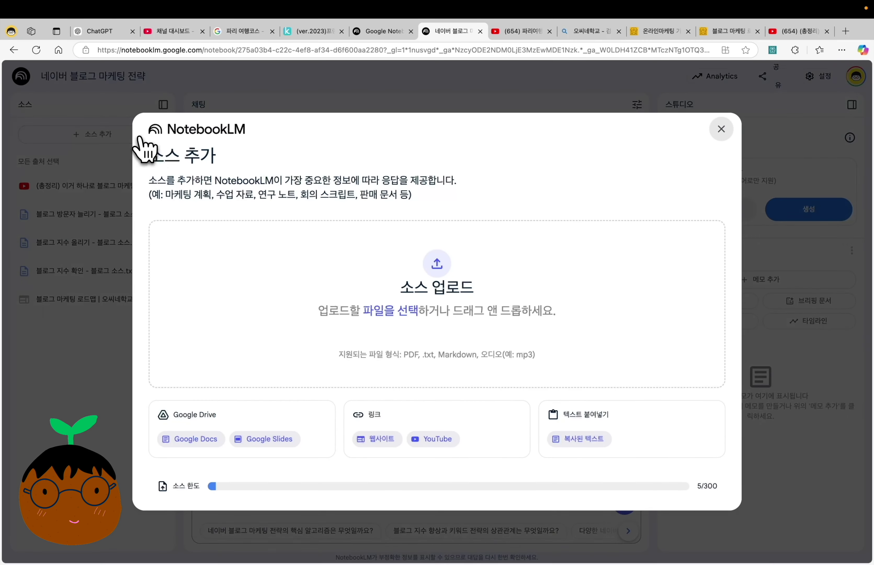
click(592, 439)
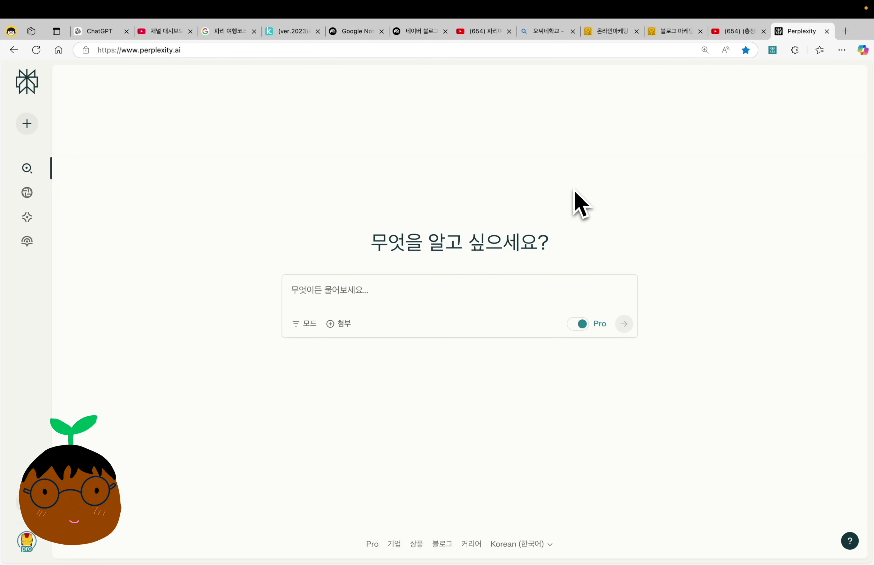
click(513, 292)
key(super+v)
key(Return)
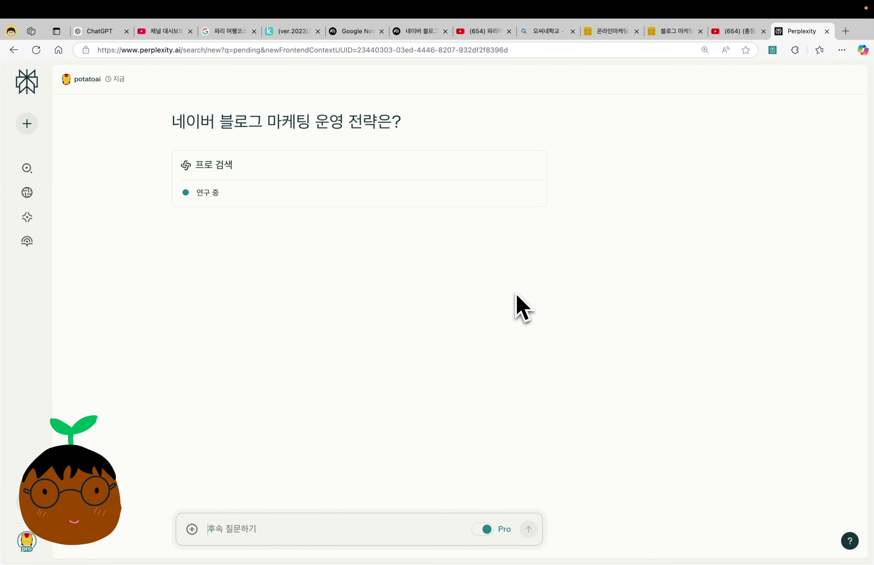
scroll(657, 439, down, 15)
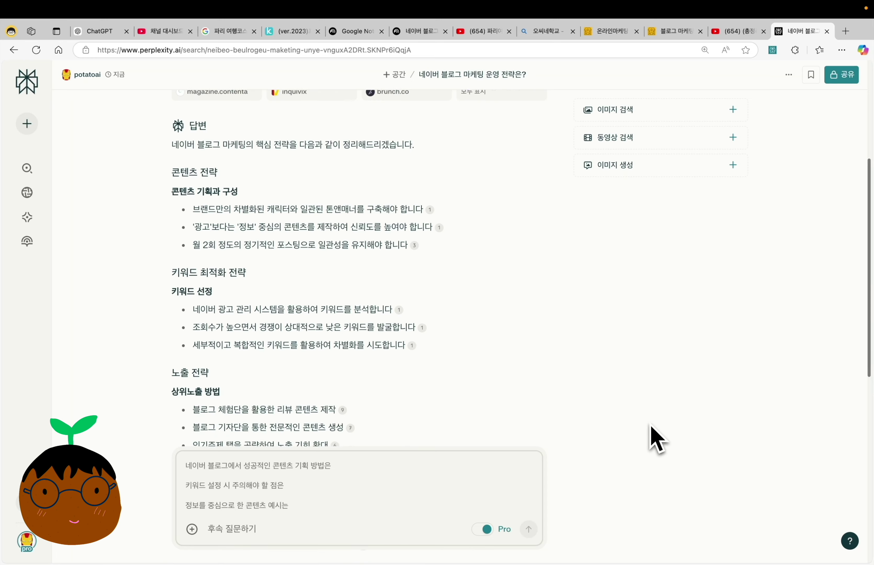
click(505, 282)
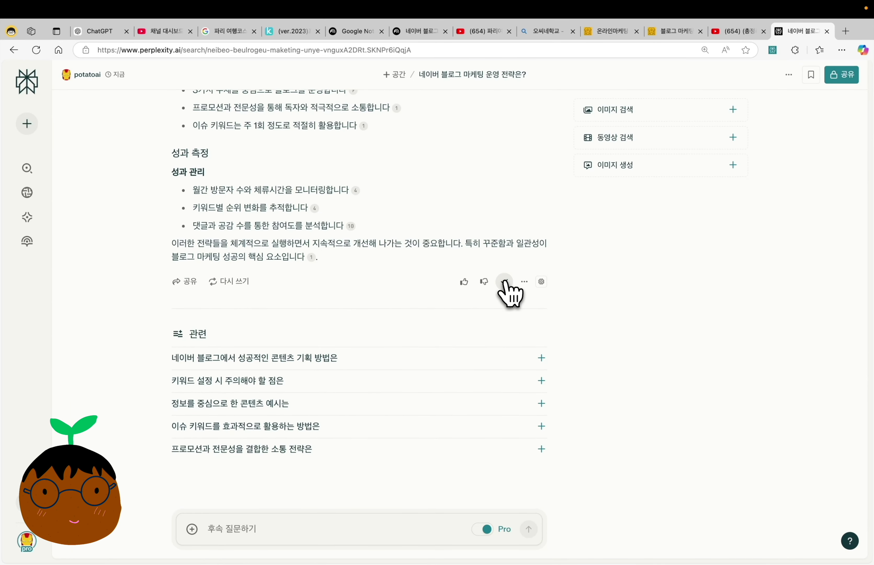
Paste the Perplexity answer into the NotebookLM copied-text source, look through it and insert it into the notebook.
key(super+6)
key(super+v)
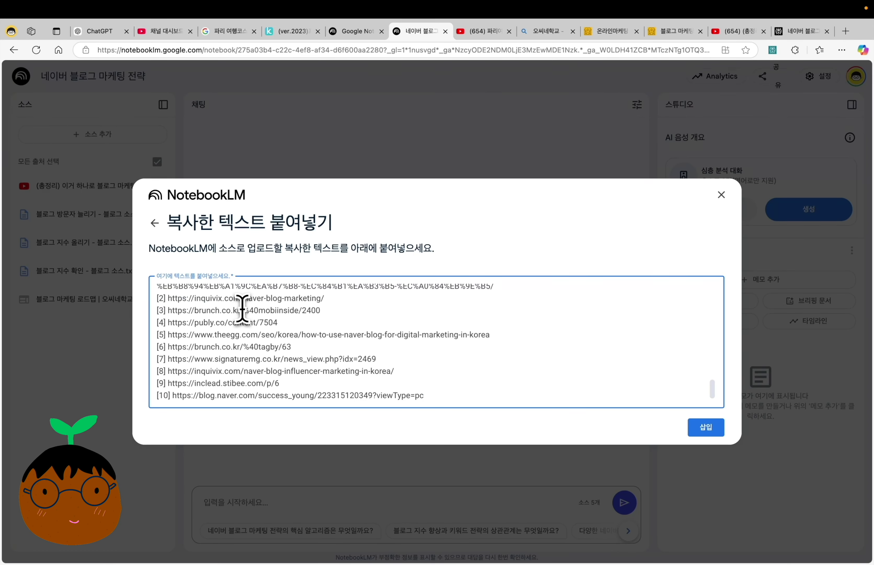
key(super+Up)
key(Down)
key(Down)
key(Down)
key(Down)
key(Down)
key(Down)
key(Down)
key(Down)
key(Down)
key(Down)
key(Down)
key(Down)
key(Down)
key(Down)
key(Down)
key(Down)
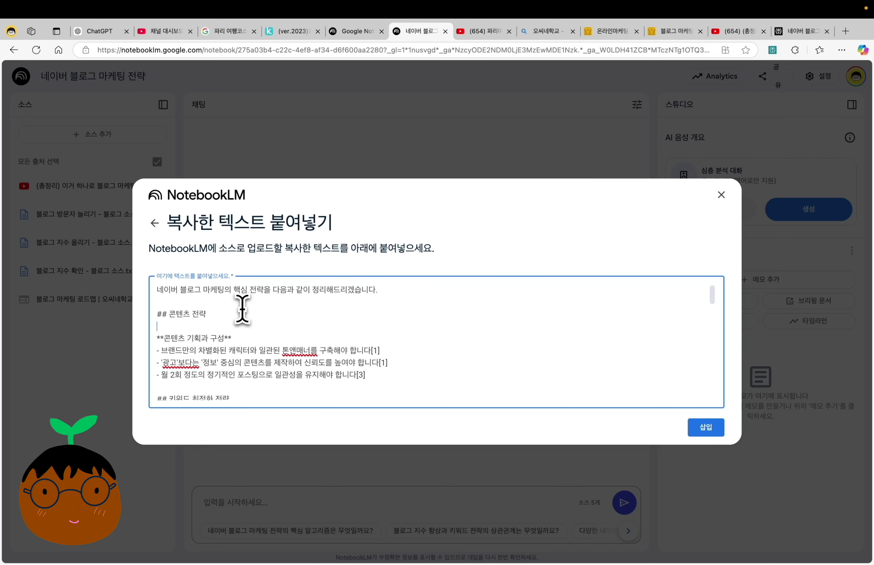
key(Down)
key(Down)
key(Down)
key(Down)
key(Down)
key(Down)
key(Down)
key(Down)
key(Down)
key(Down)
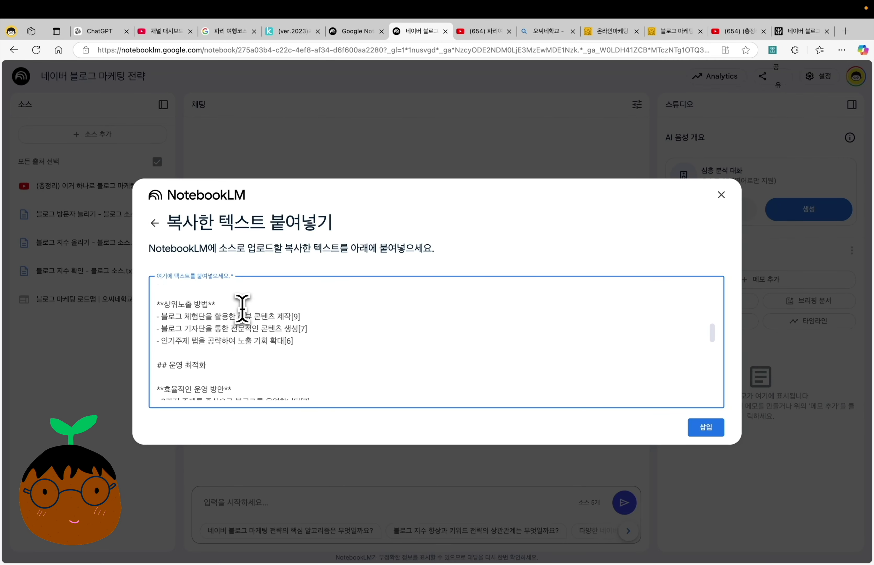
click(718, 430)
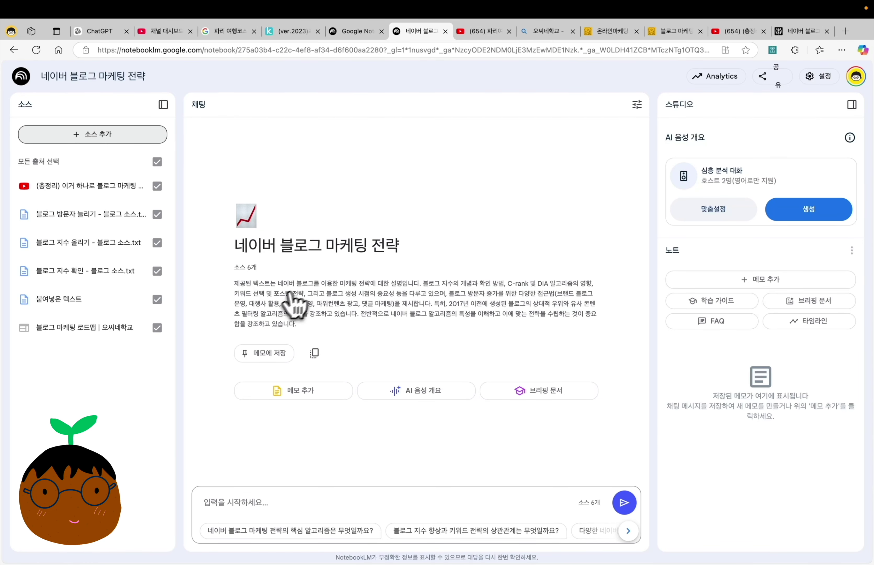
Check the source limit shown when adding sources and close the dialog without adding anything.
click(342, 333)
click(136, 136)
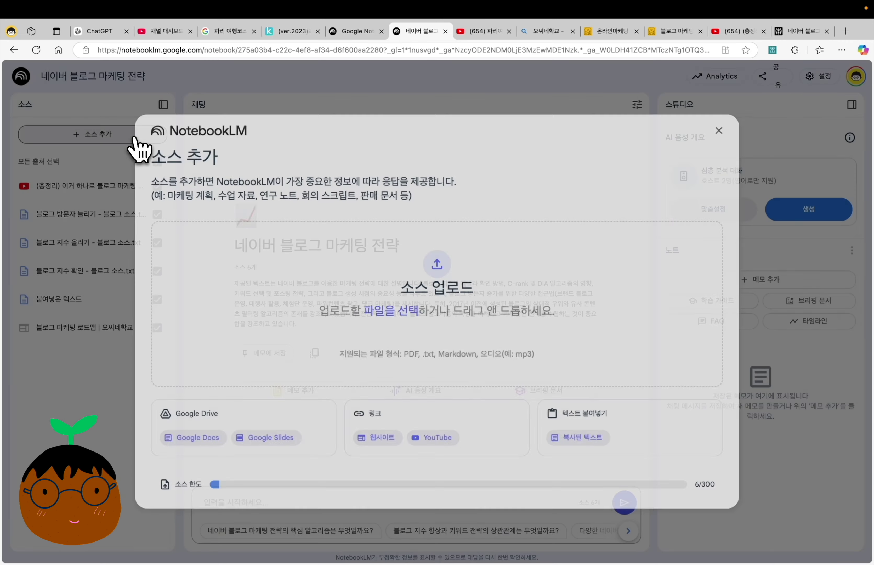
drag(176, 503, 197, 488)
triple_click(709, 491)
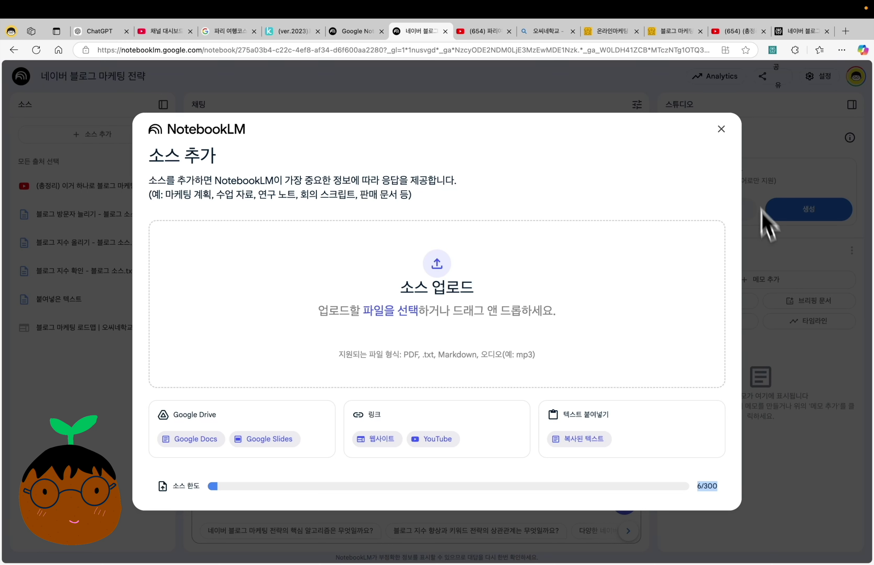
click(722, 131)
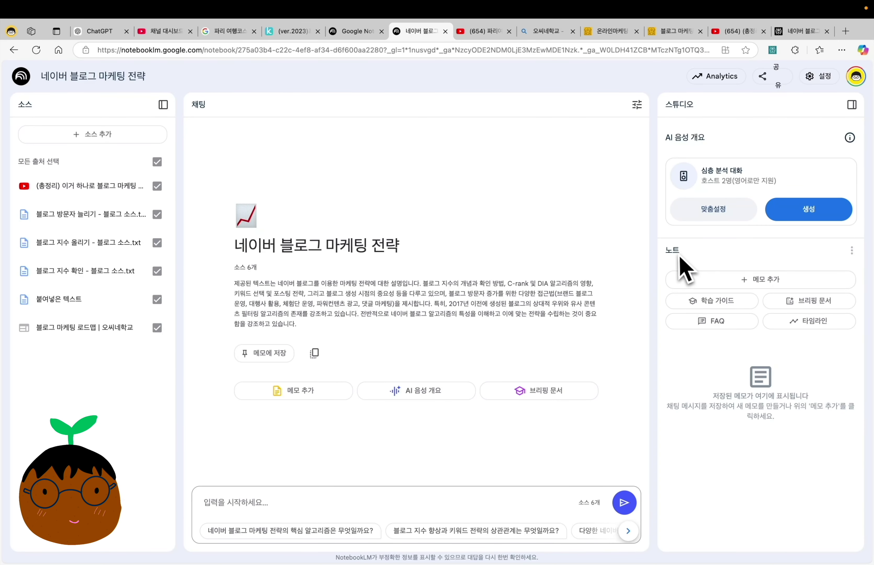
Generate a study guide note from the sources and read its key concepts, quiz questions and answers.
click(740, 302)
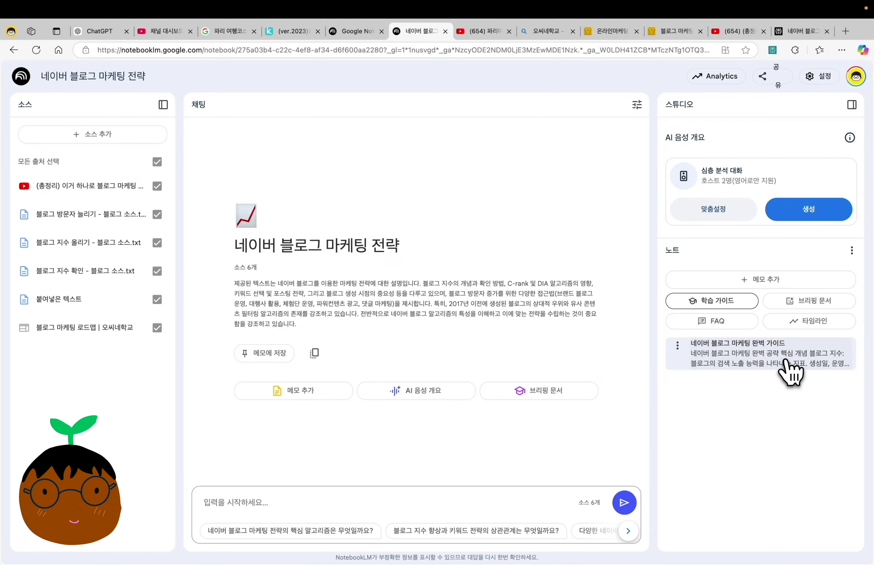
click(768, 367)
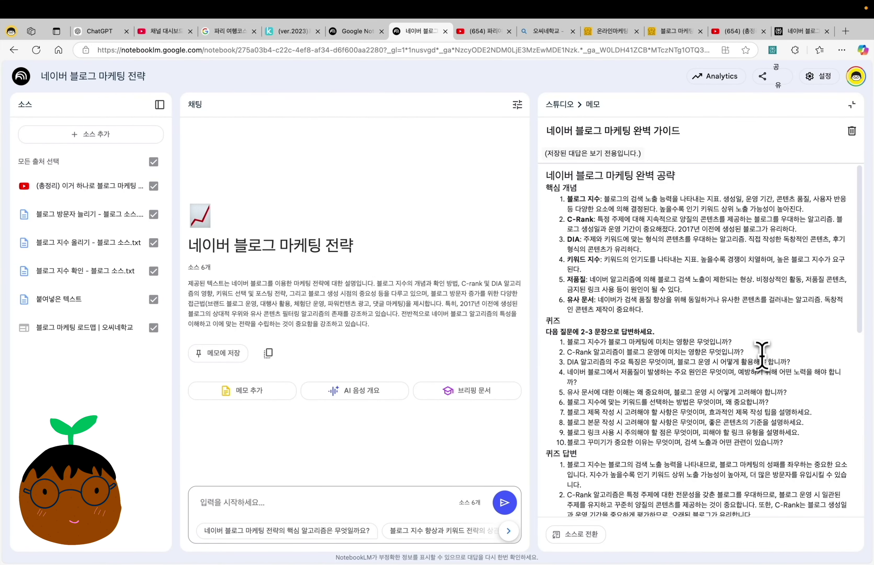
drag(643, 310, 553, 202)
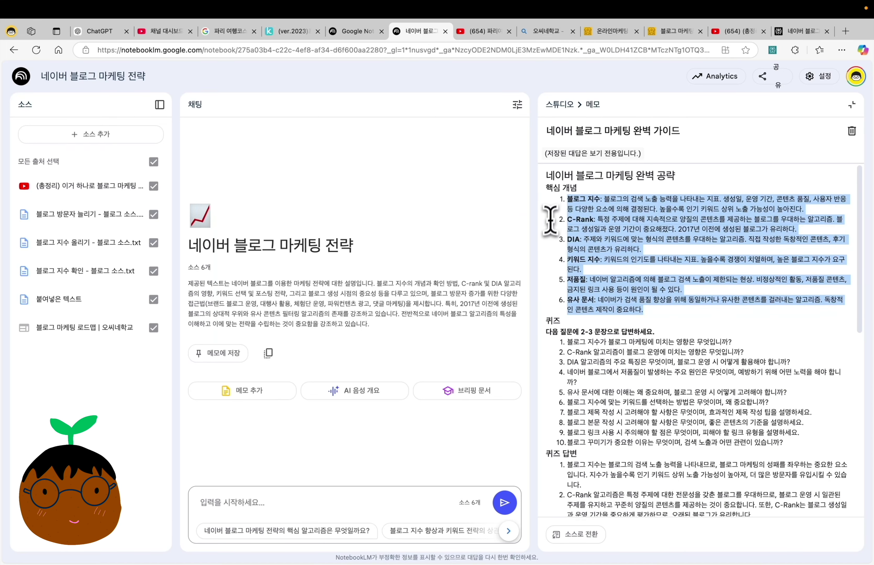
scroll(549, 227, down, 2)
drag(784, 366, 568, 270)
scroll(569, 271, down, 5)
drag(663, 485, 576, 232)
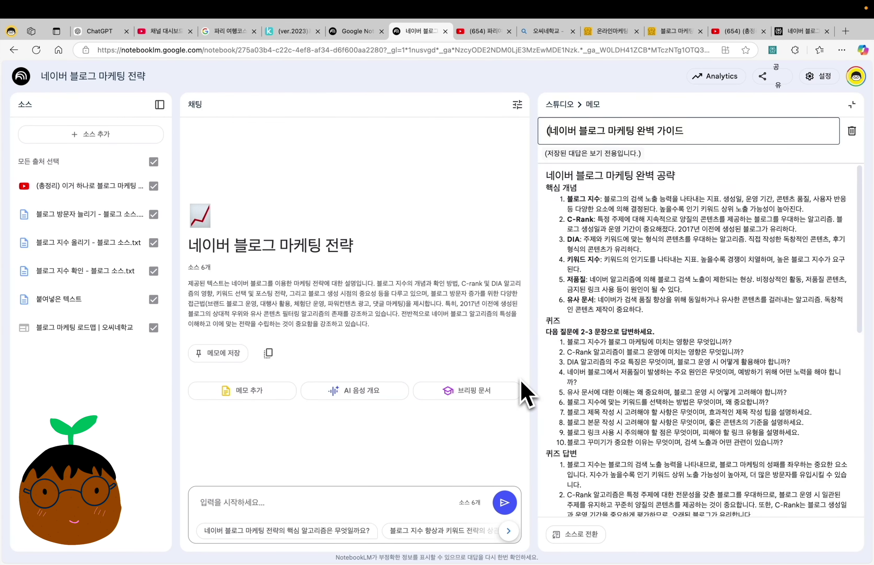
Prefix the study guide note's title with (학습가이드) and convert the note to a source.
text(학습가이드))
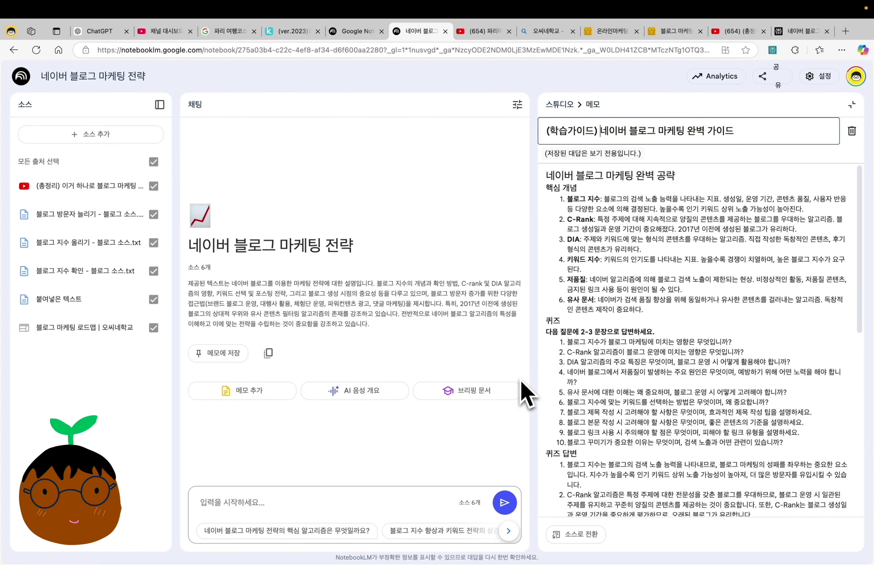
click(721, 170)
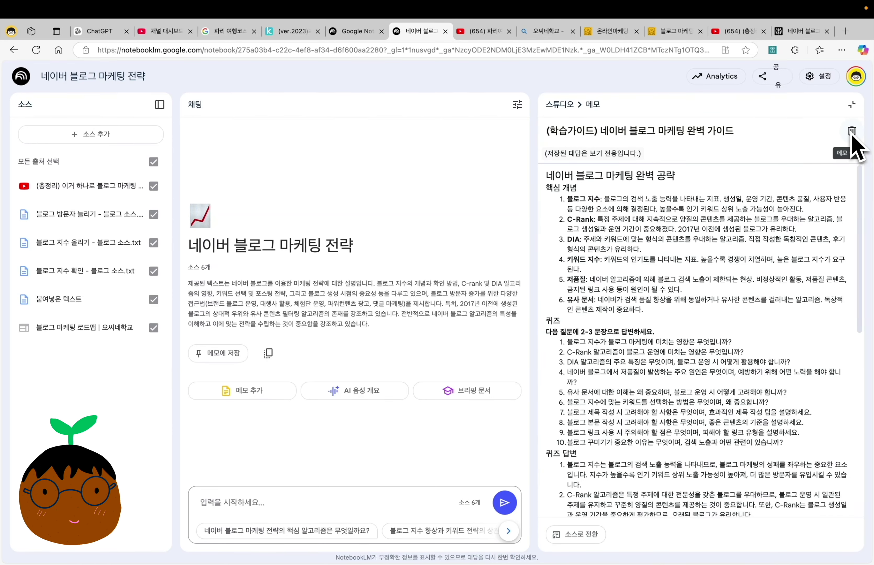
click(589, 534)
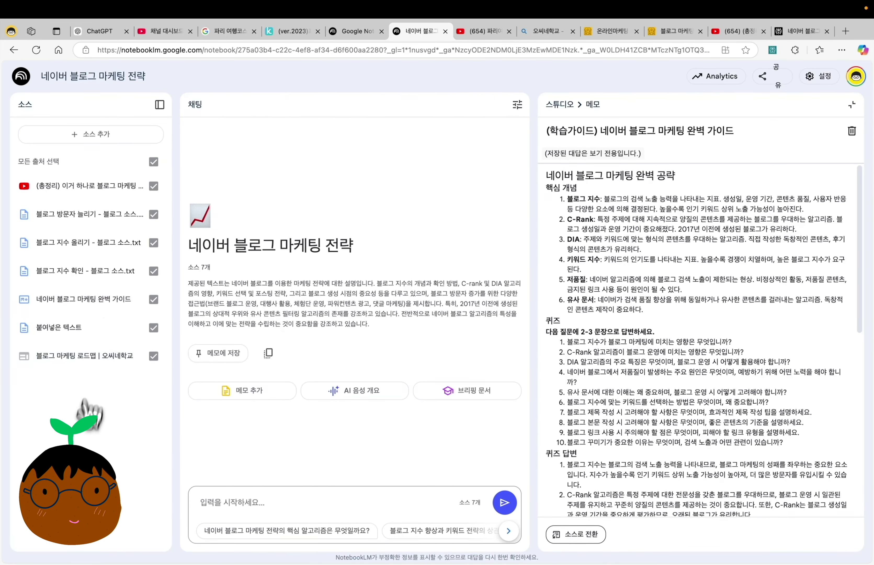
Close the study guide note after viewing its quiz questions and generate a briefing document from the sources.
triple_click(673, 288)
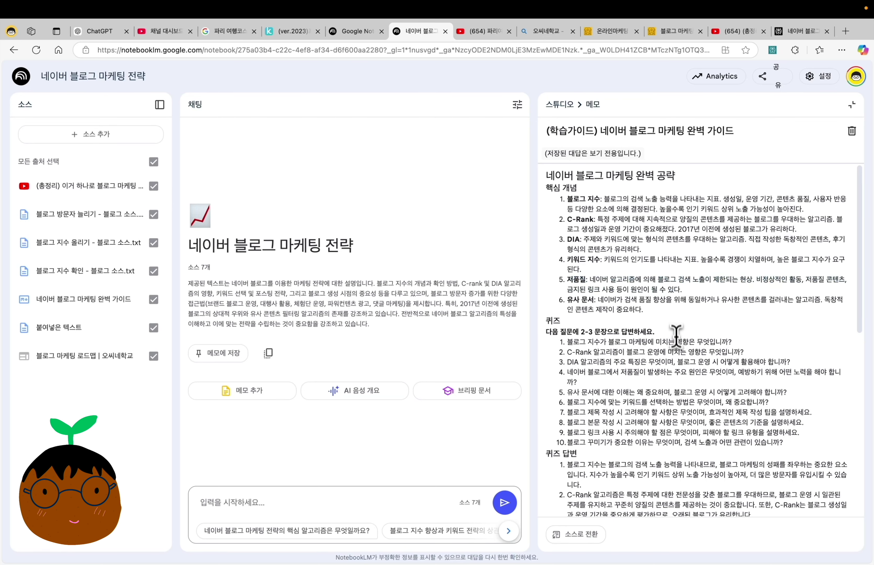
triple_click(677, 341)
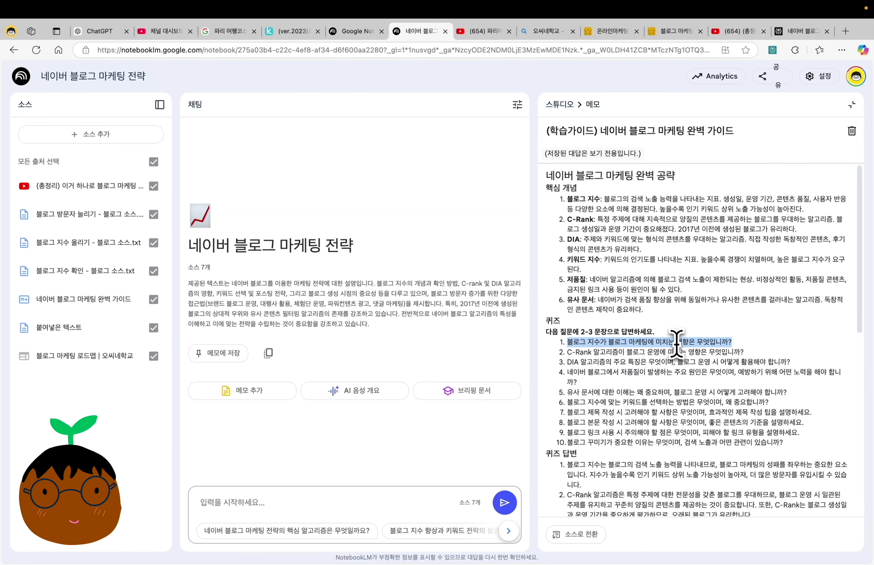
click(852, 106)
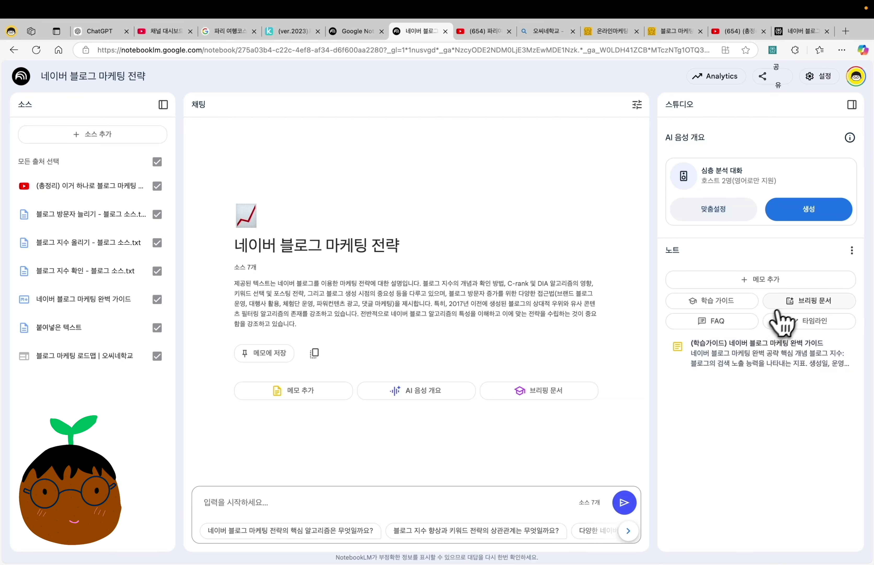
click(805, 308)
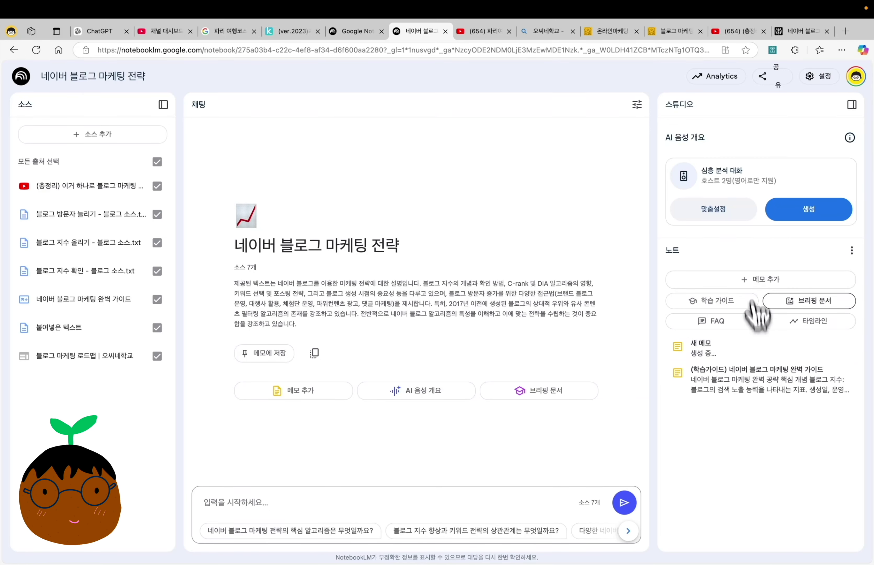
Customize the AI audio overview with the focus "블로그 초보자가 블로그를 운영할수 있는 실무 팁 중심으로 설명해줘." and start creating it.
triple_click(684, 141)
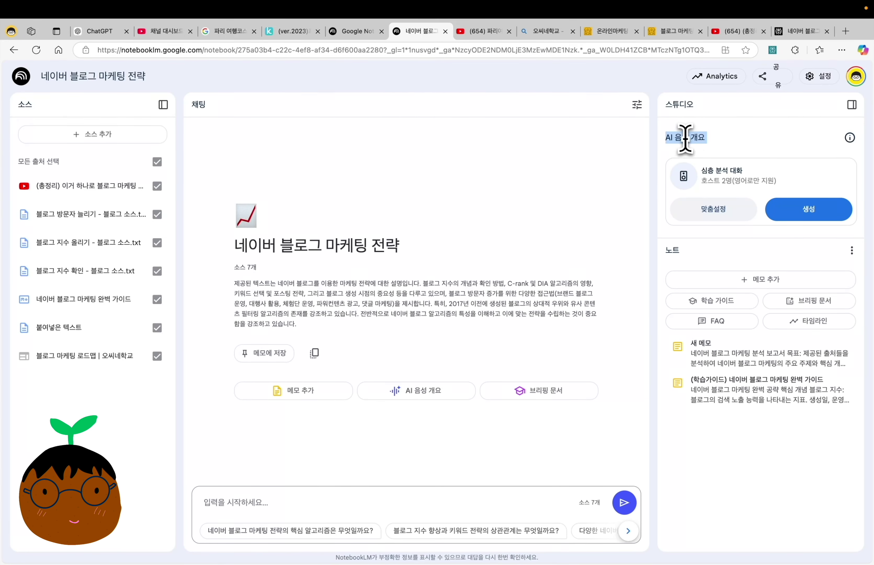
click(773, 130)
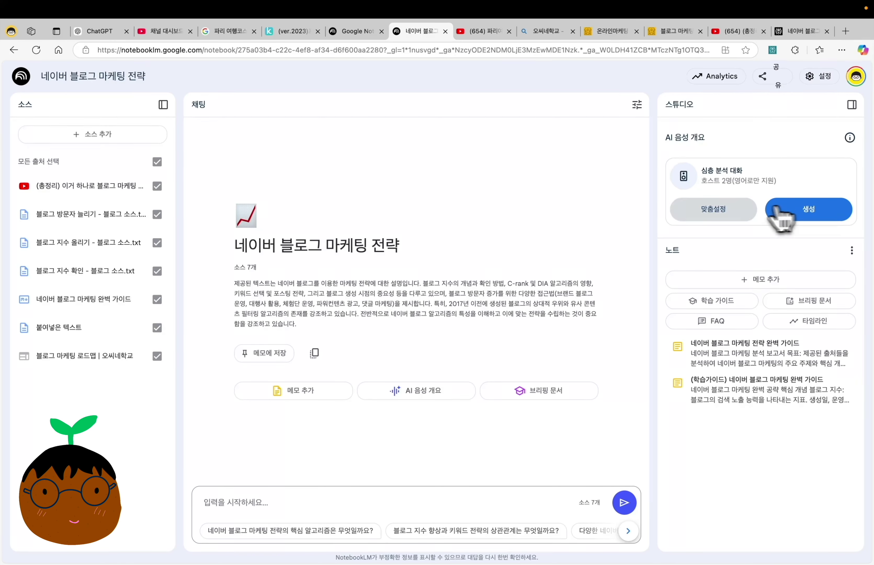
click(732, 211)
drag(238, 270, 386, 279)
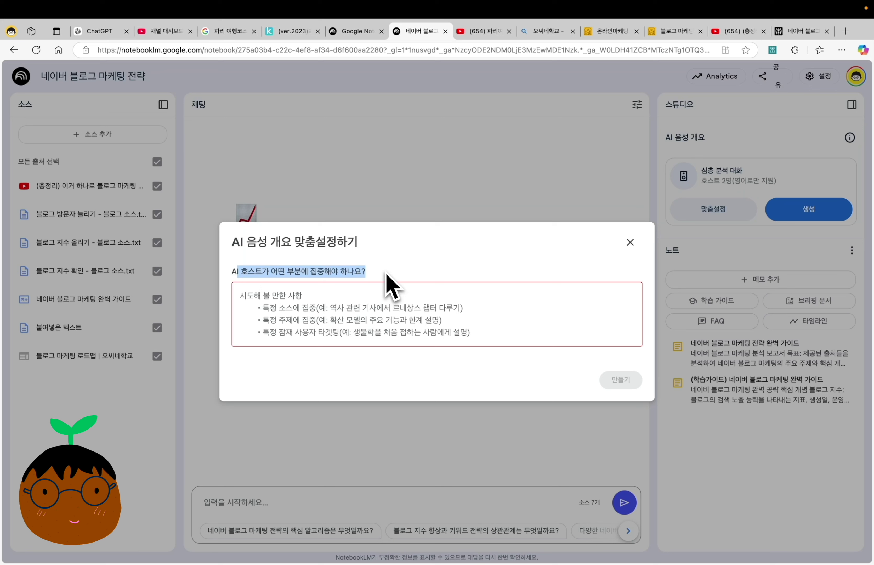
click(418, 312)
text(블로그 초보자가 블로그를 운영할수 있는 실무 팁 중심으로 설명해줘.)
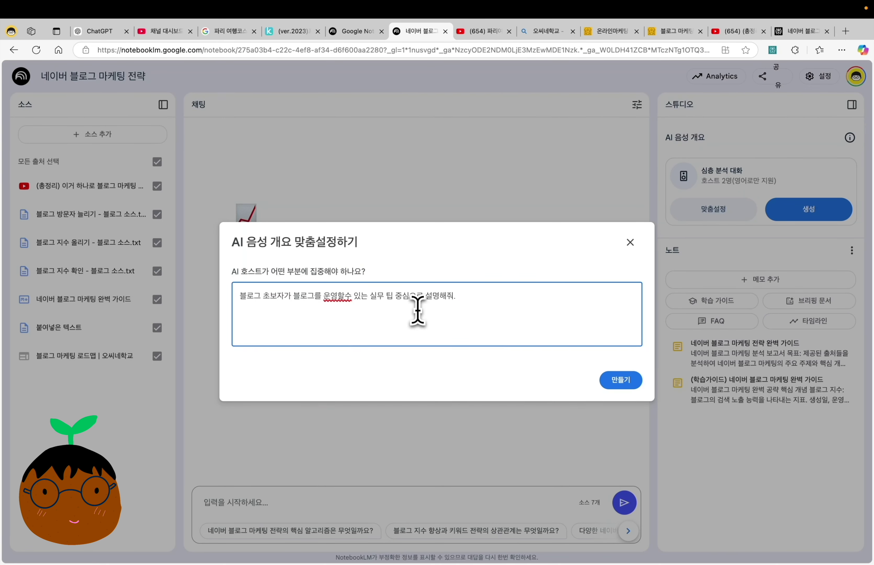
click(618, 381)
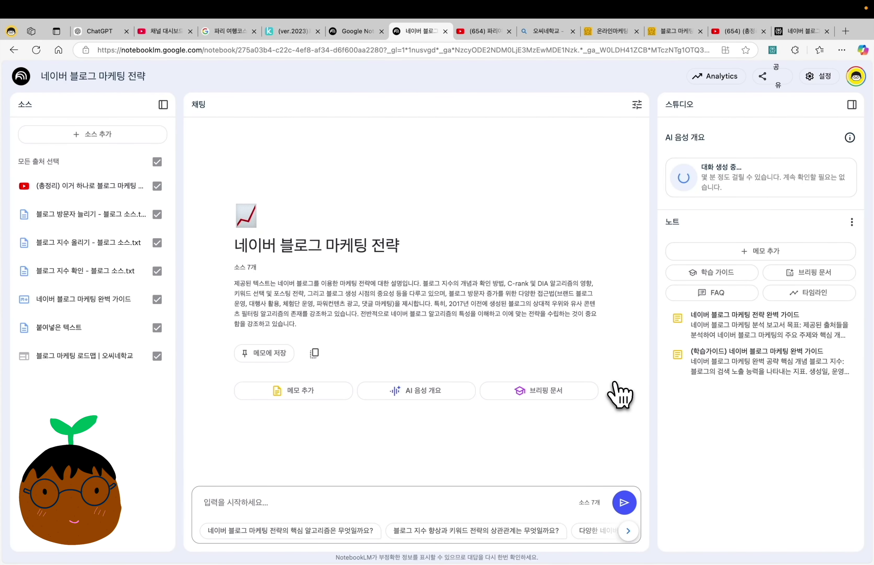
Read through the generated briefing document note, prefix its title with (브리핑) and close the note.
click(797, 331)
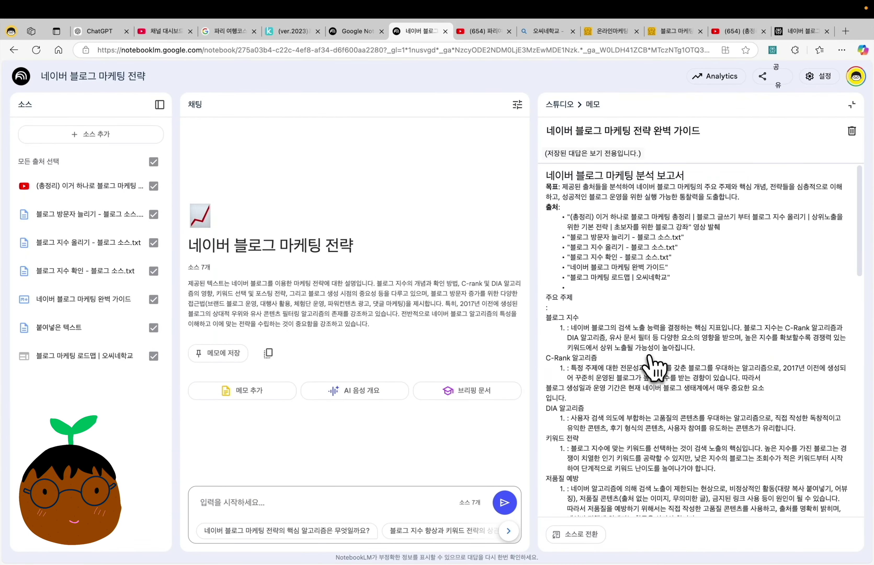
scroll(648, 355, down, 3)
scroll(649, 356, down, 5)
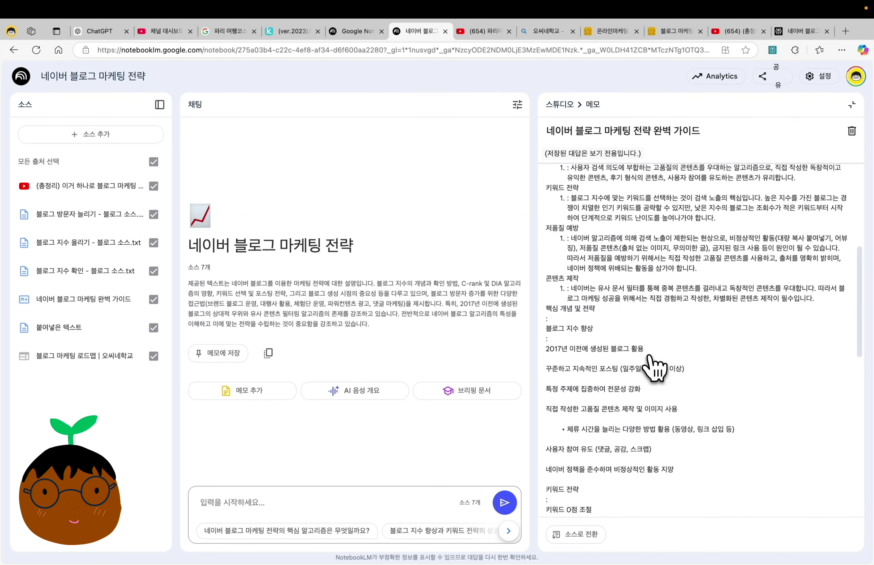
scroll(652, 363, down, 5)
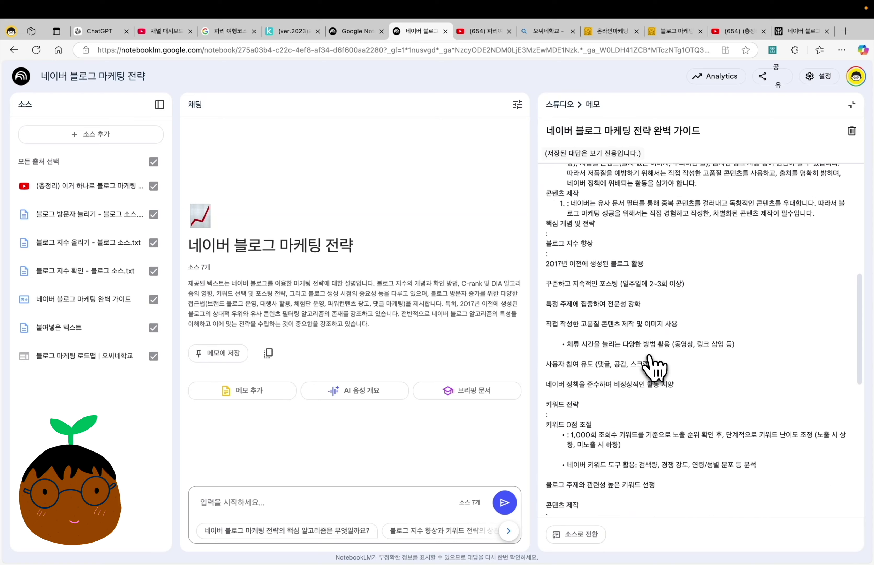
scroll(653, 367, down, 10)
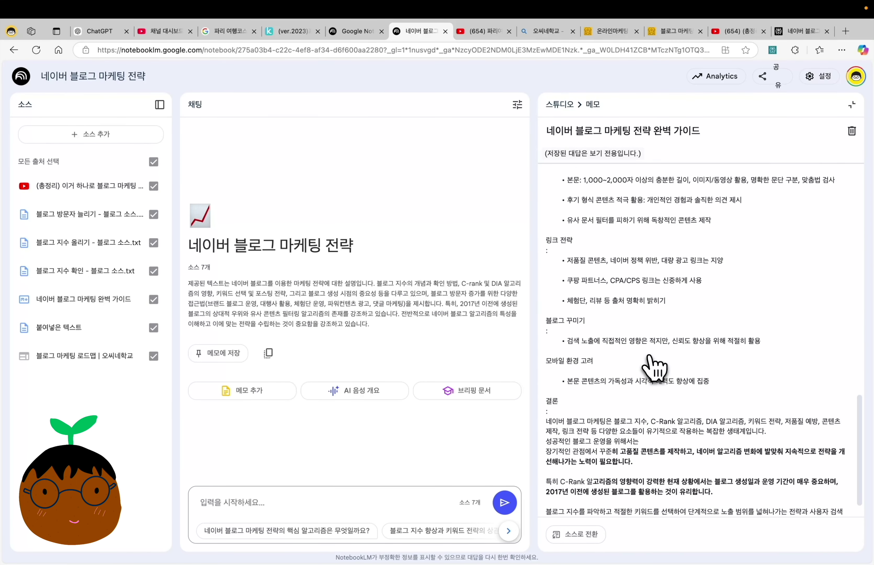
scroll(654, 367, up, 15)
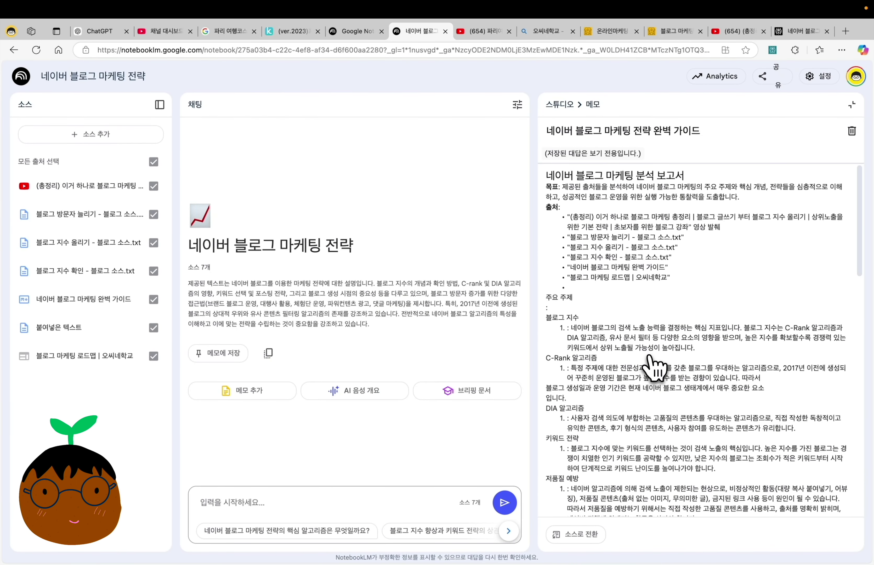
click(690, 129)
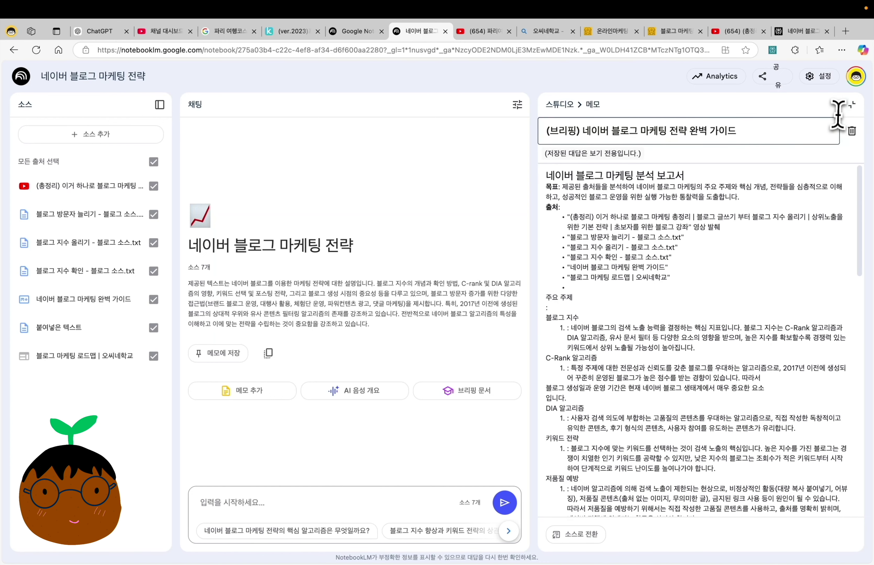
click(851, 108)
Generate an FAQ note from the sources and read its questions and answers.
click(742, 298)
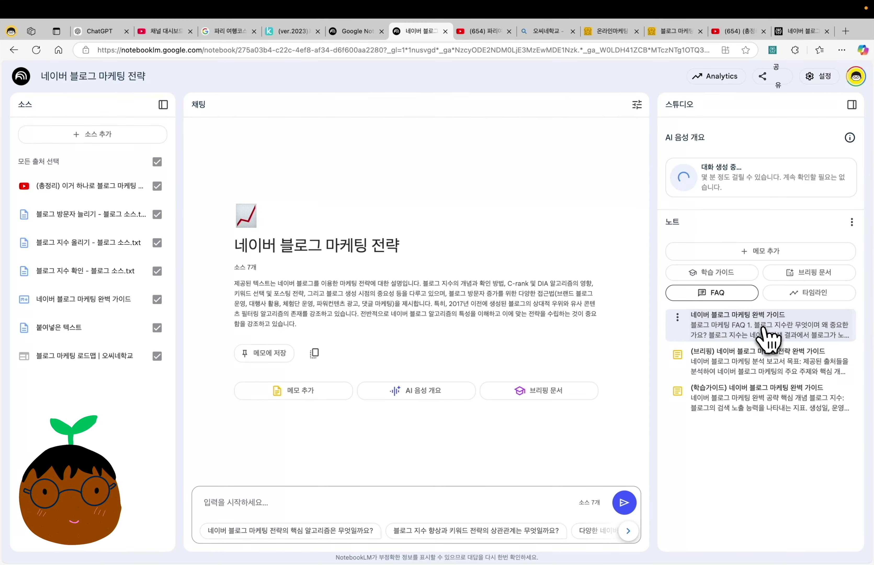
click(763, 329)
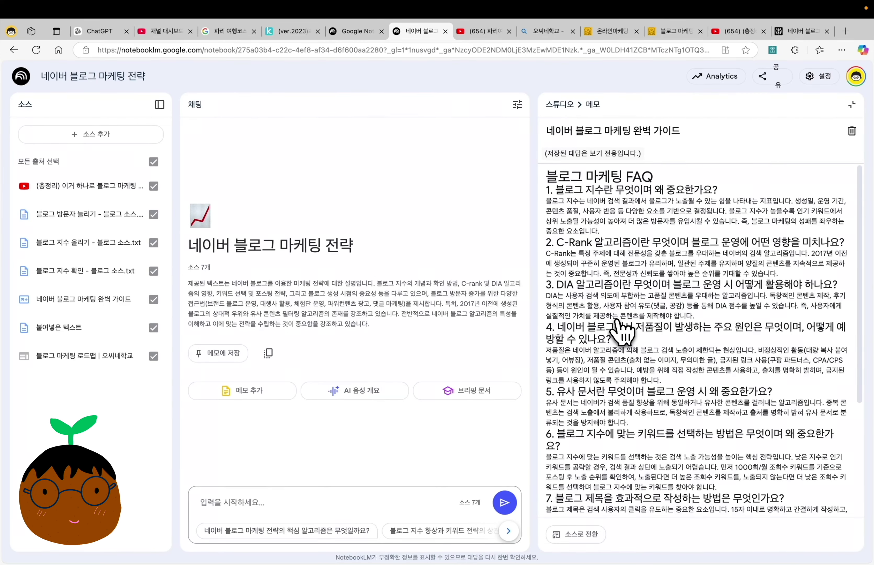
scroll(622, 332, down, 3)
scroll(623, 332, down, 4)
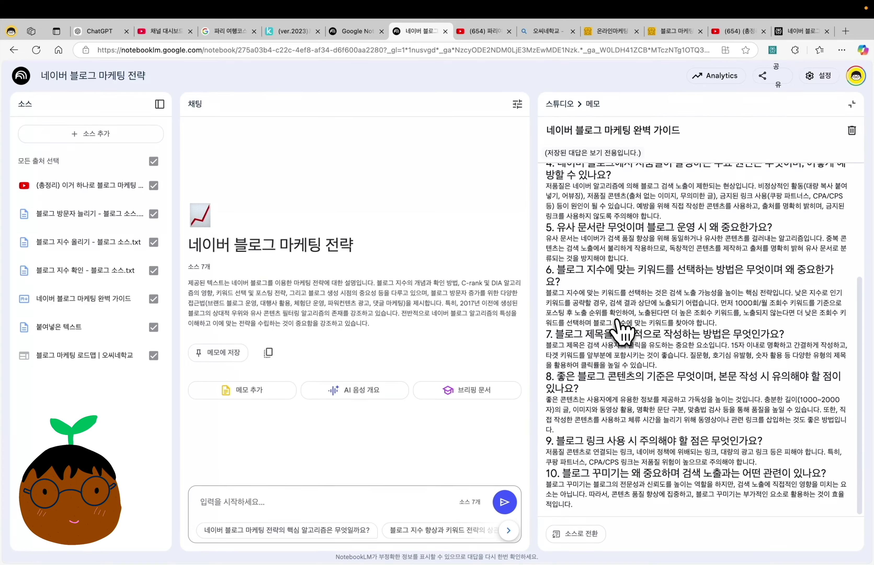
scroll(621, 332, up, 6)
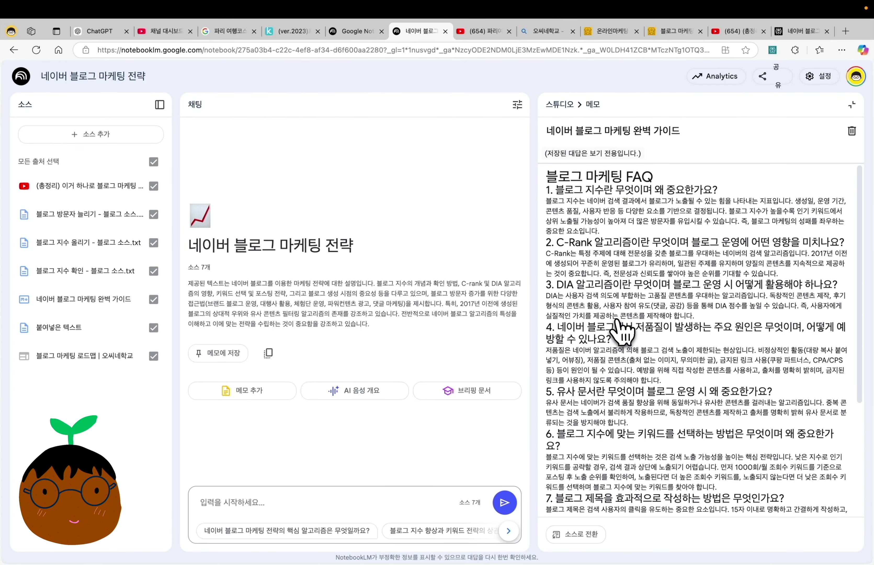
Prefix the FAQ note's title with (FAQ) and close the note.
click(624, 131)
text((FAQ))
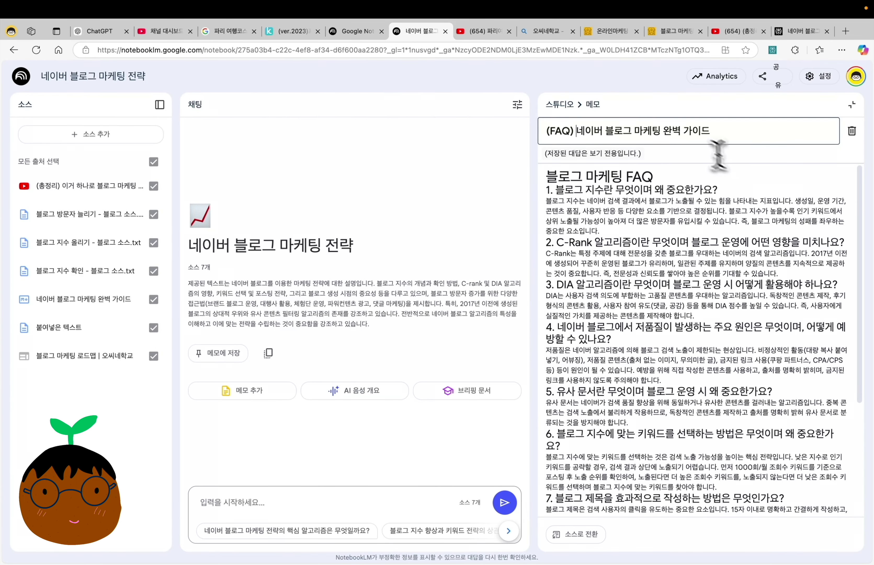
click(851, 105)
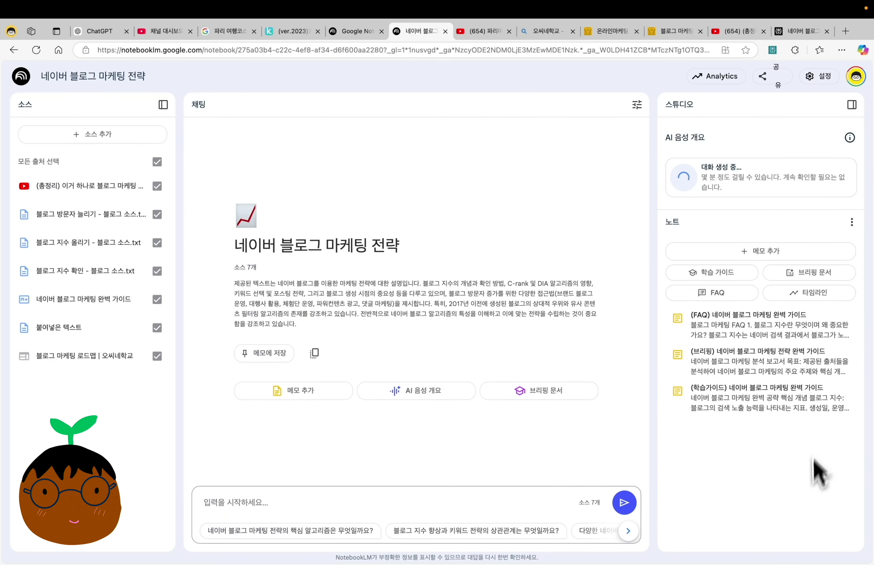
Generate a timeline note from the sources, prefix its title with (타임라인) and close it.
click(822, 296)
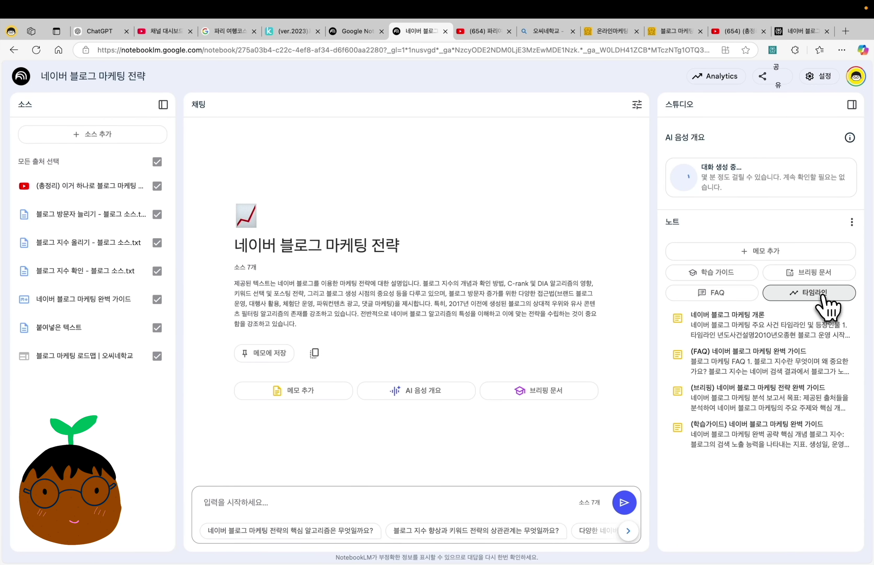
click(789, 323)
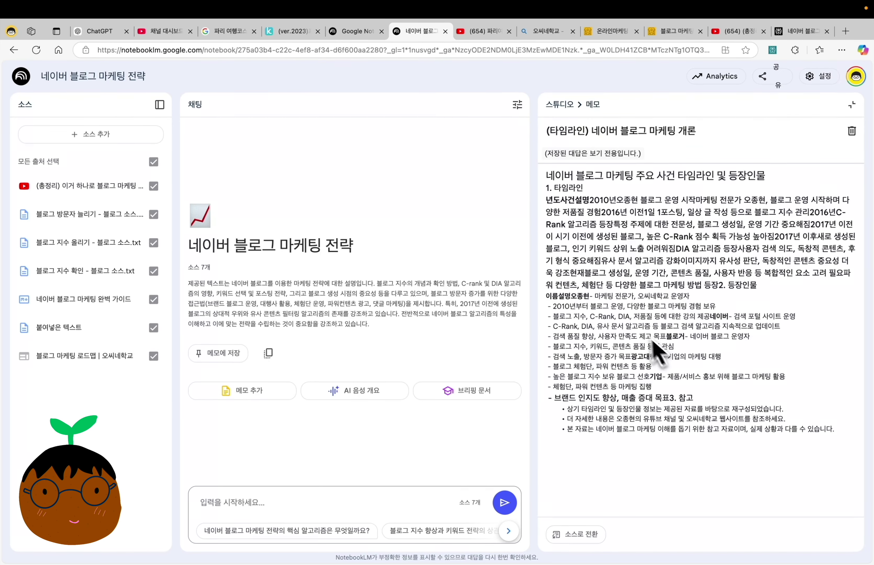
click(851, 105)
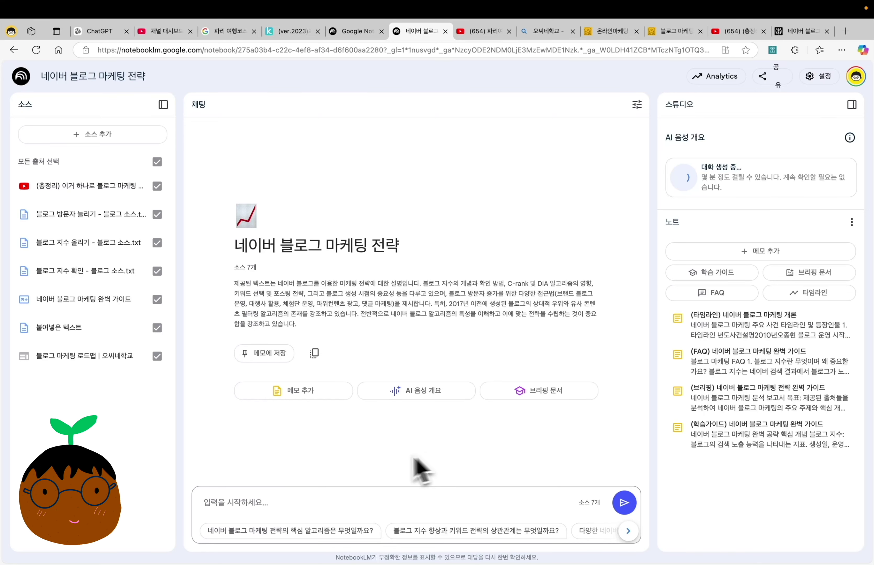
Browse the suggested chat questions and ask "네이버 블로그 마케팅 전략의 핵심 알고리즘은 무엇일까요?".
click(310, 507)
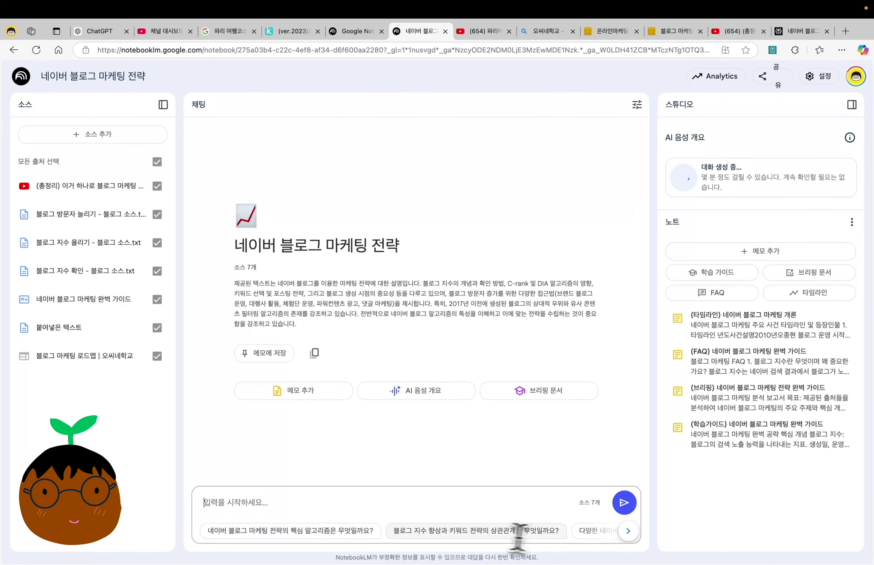
click(627, 531)
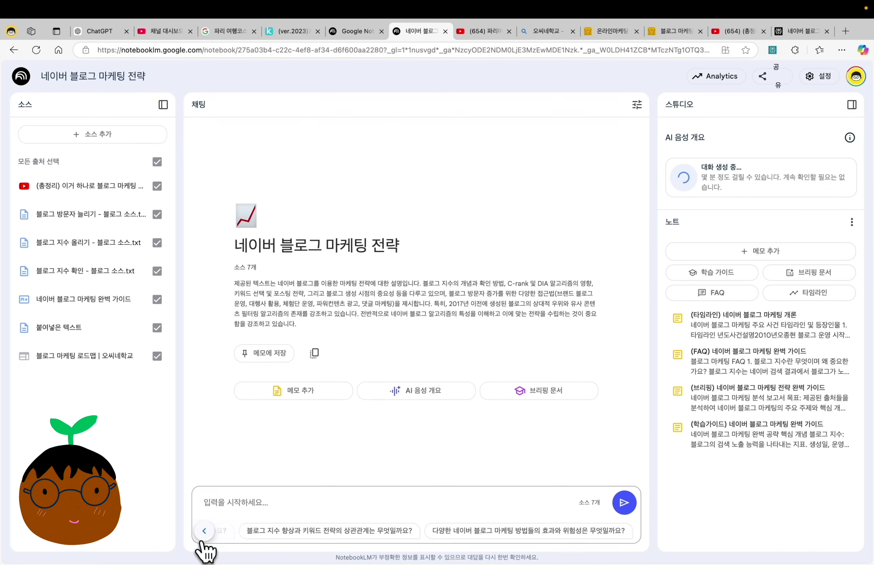
click(204, 531)
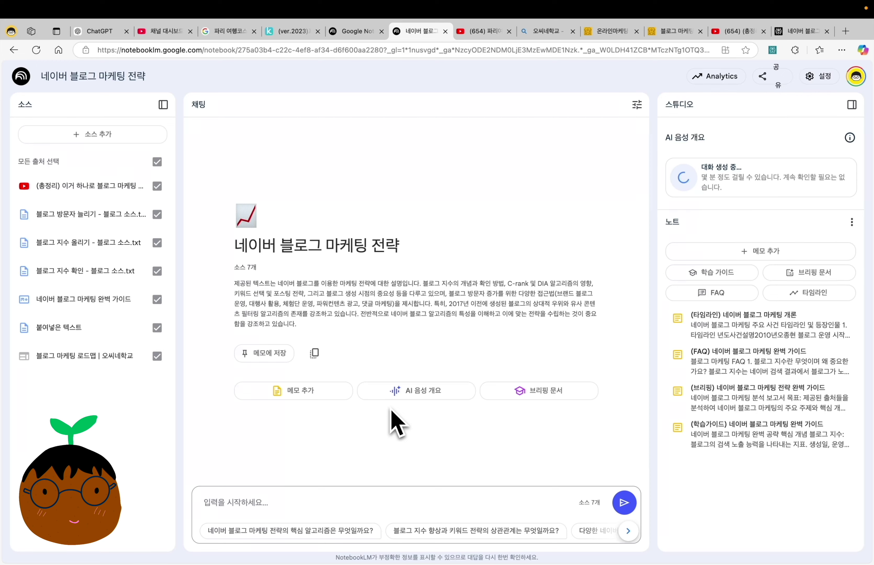
click(356, 532)
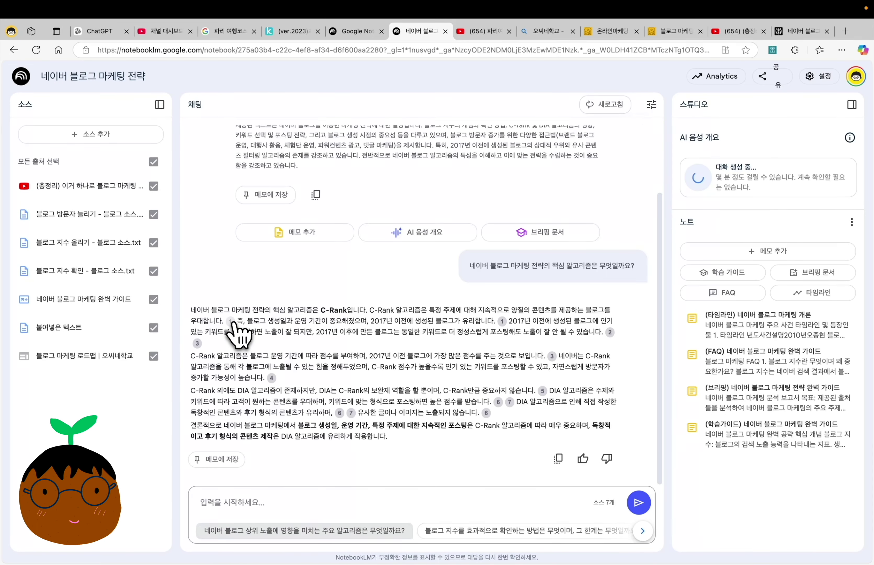
Examine the source passages behind citations 1, 2 and 6 in the chat answer about the core algorithm.
mouse_move(231, 320)
scroll(312, 381, down, 3)
scroll(312, 381, up, 3)
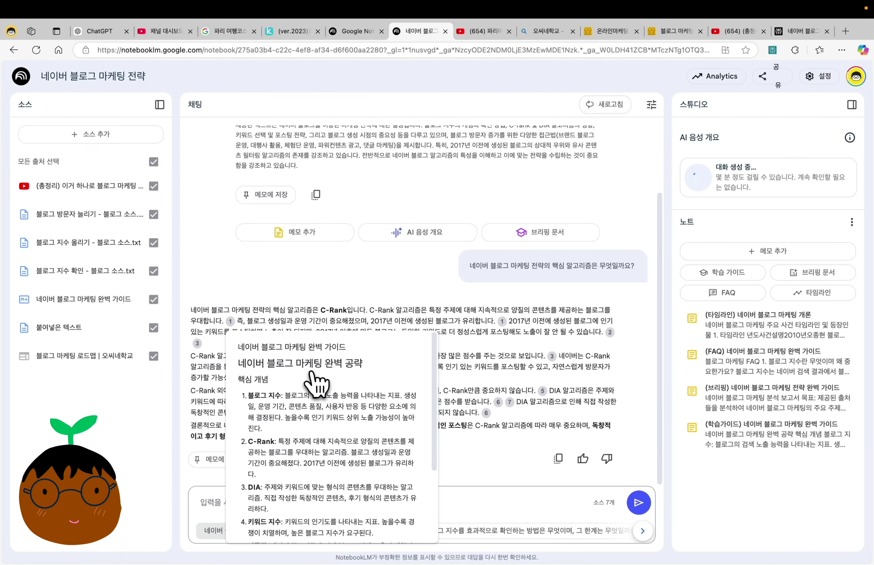
scroll(310, 373, down, 2)
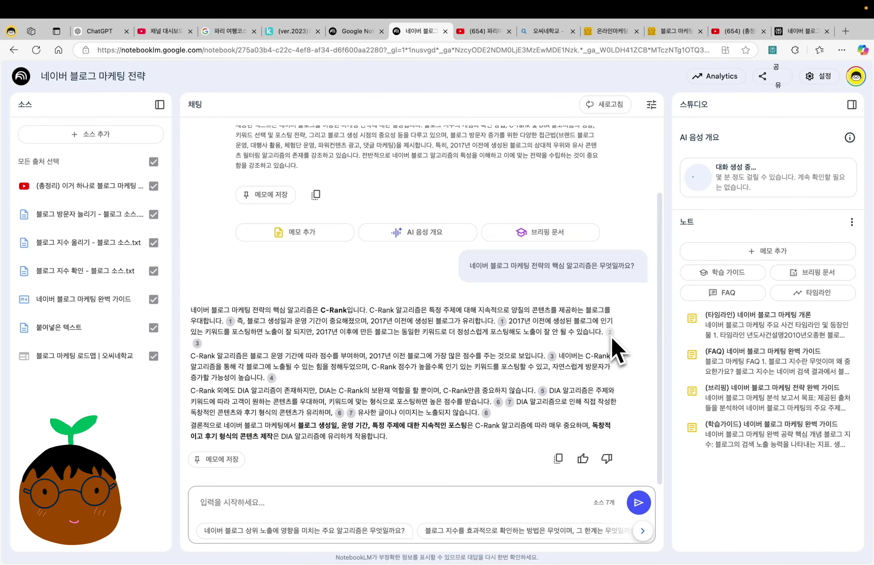
mouse_move(610, 333)
scroll(664, 433, down, 1)
scroll(660, 422, down, 4)
scroll(660, 421, up, 5)
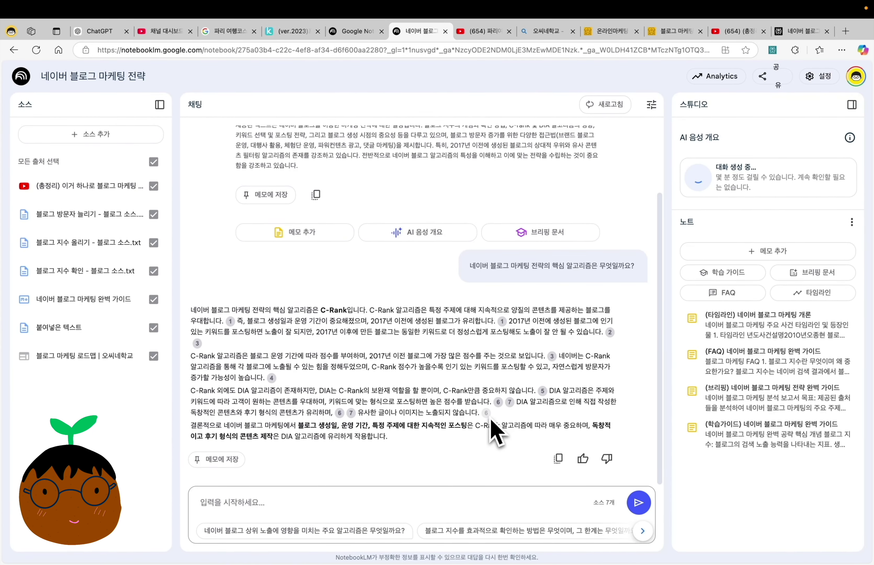
mouse_move(486, 412)
scroll(557, 340, down, 10)
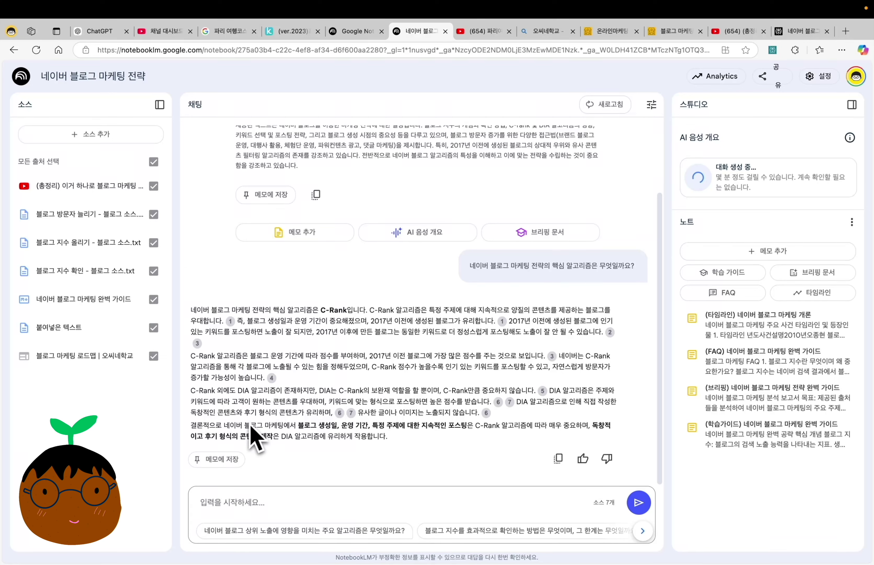
Save the chat answer about the core algorithm as a note and clear the chat history.
click(235, 463)
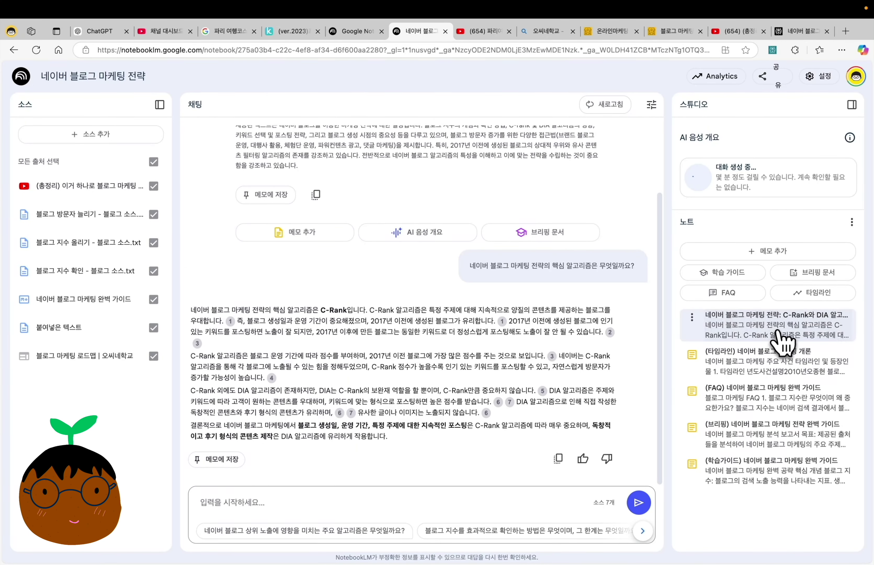
scroll(533, 243, up, 3)
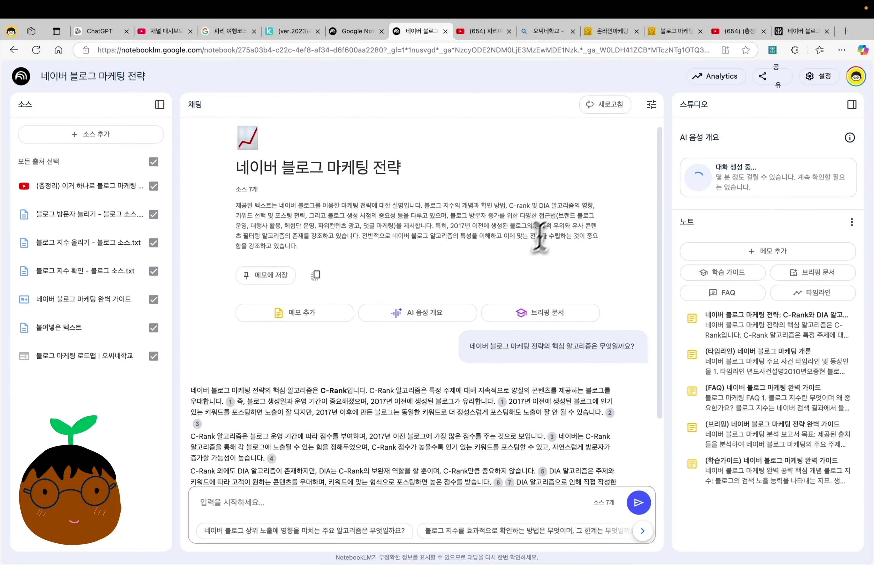
click(609, 106)
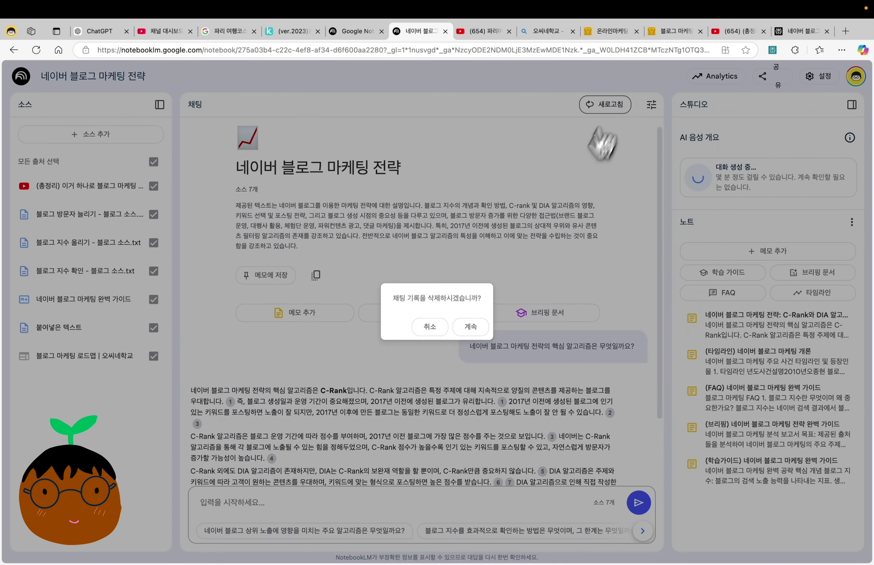
click(471, 326)
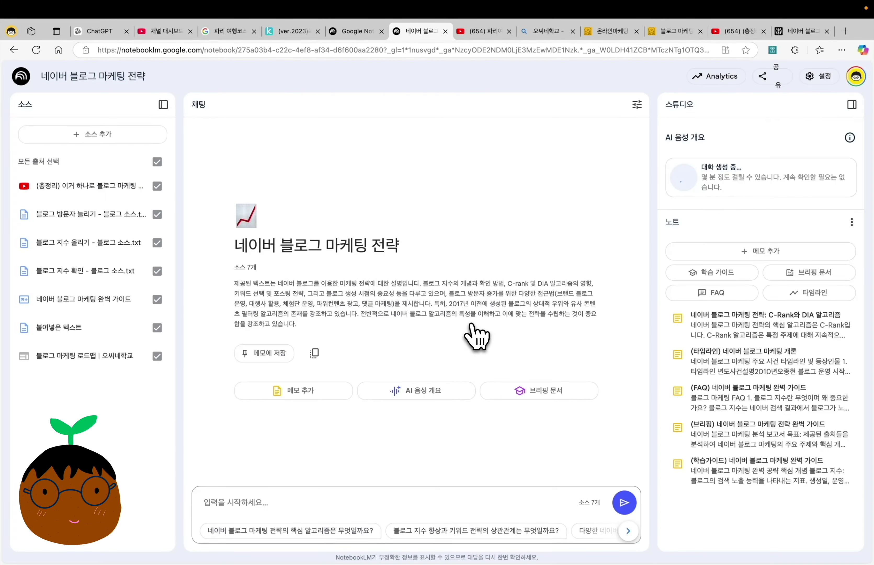
Set the chat to a custom style "나는 블로그 초보자야. 글머리 기호로 요약해줘." with long answers (길게) and save the settings.
click(638, 109)
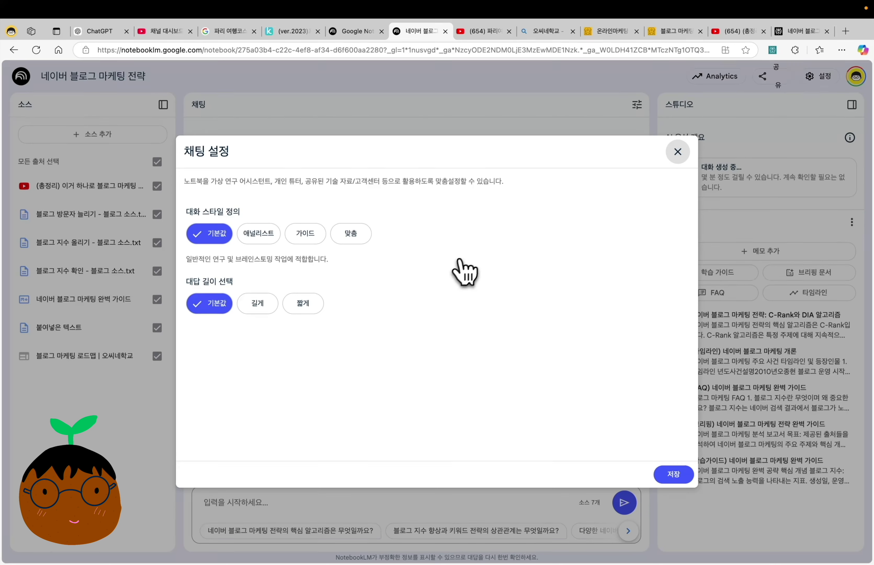
click(268, 309)
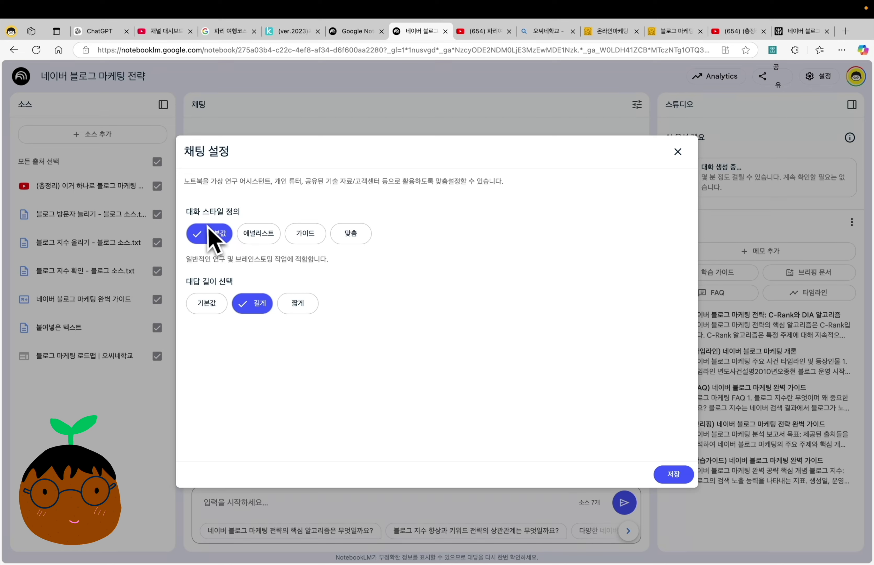
click(351, 234)
text(나는 블로그 초보자야. 글머리 기호로 요약해줘.)
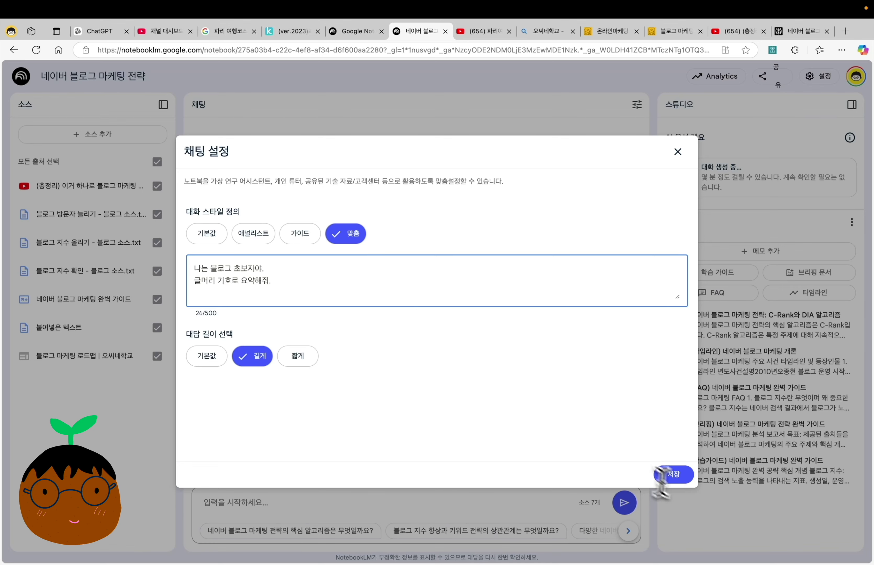
click(680, 476)
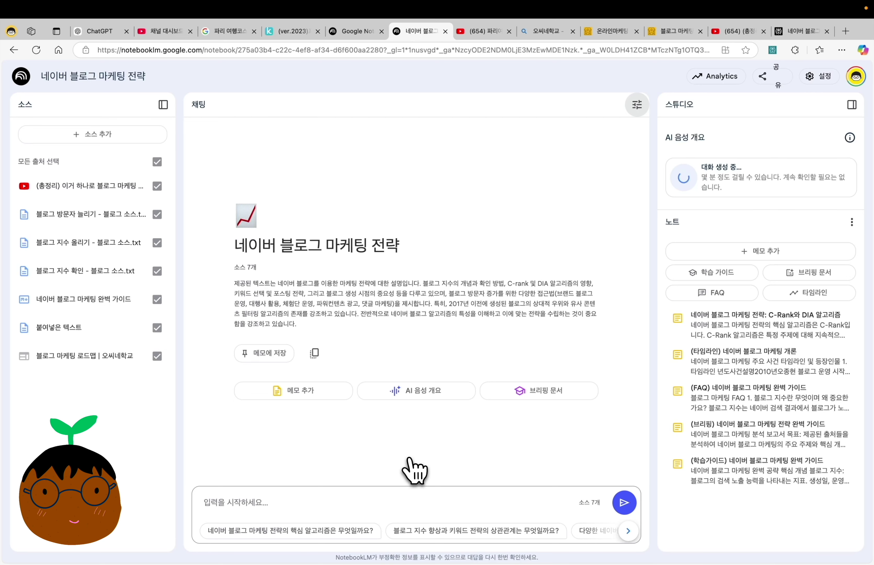
Browse the suggested questions and ask the chat "좋은 키워드란?".
click(628, 531)
click(205, 531)
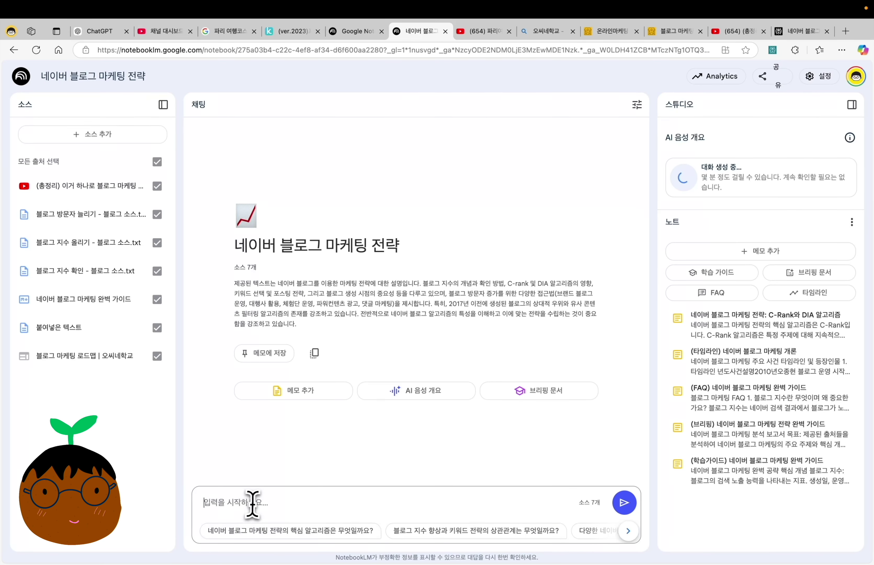
text(좋은 키워드란?)
key(Return)
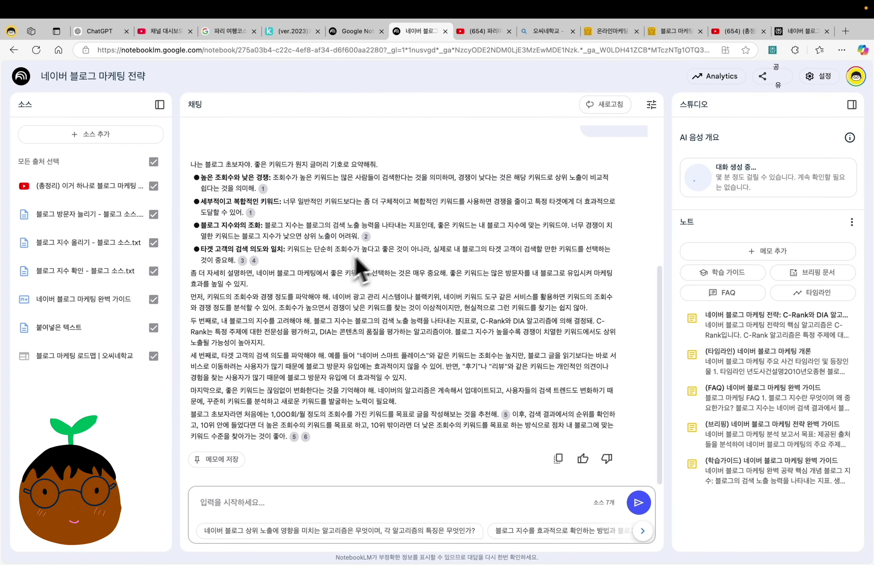
Highlight the detailed paragraphs of the answer and ask the chat the follow-up "글머리 기호만 출력해줘.".
drag(190, 274, 285, 434)
click(380, 460)
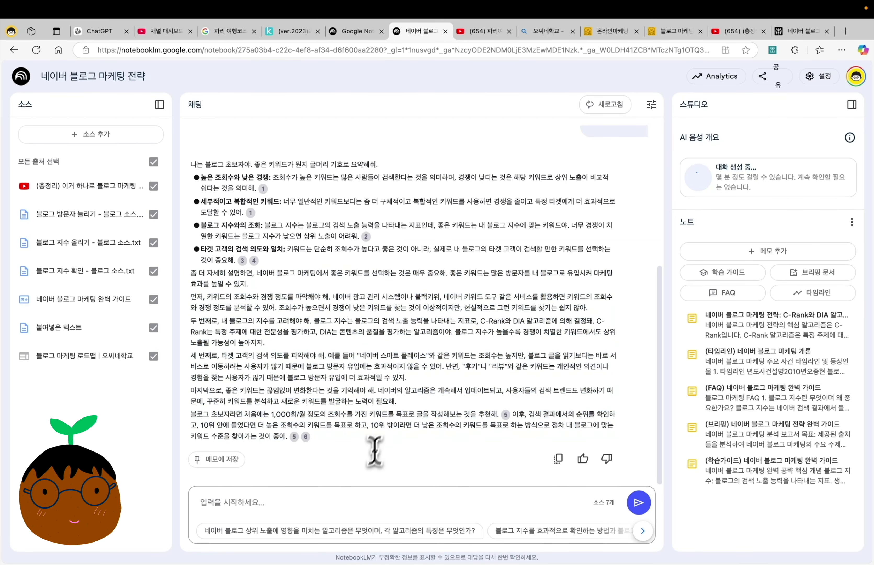
click(344, 503)
text(글머리 기호만 출력해줘.)
key(Return)
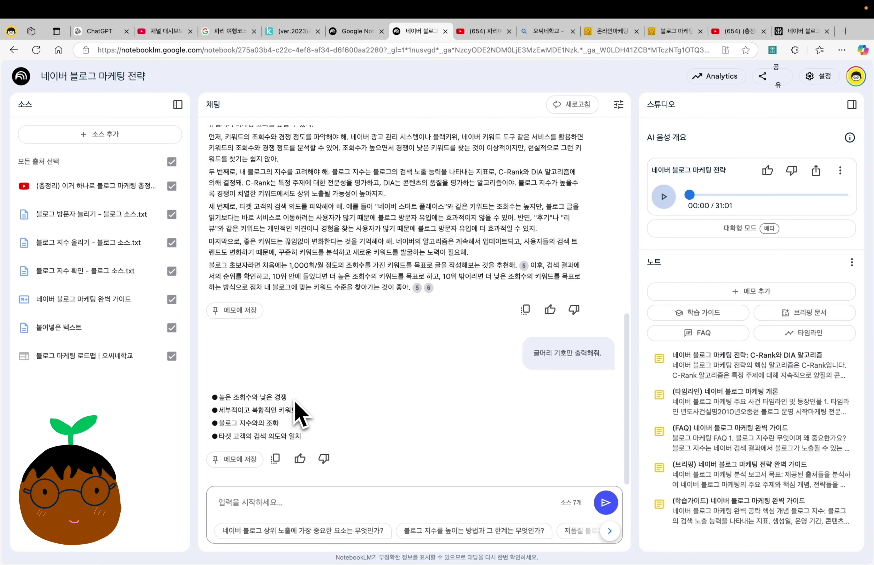
Review the detailed answer about good keywords and save it as a note.
scroll(297, 371, up, 3)
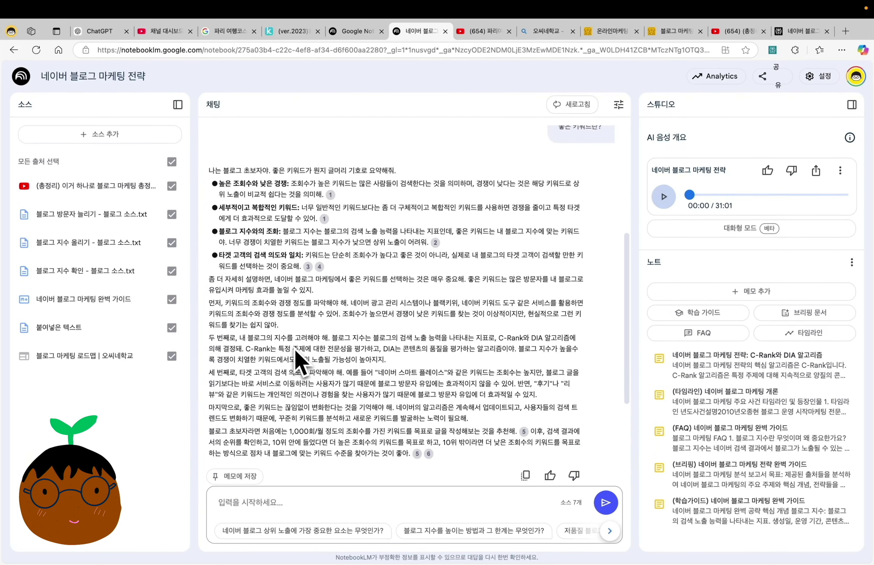
scroll(297, 362, down, 2)
click(242, 362)
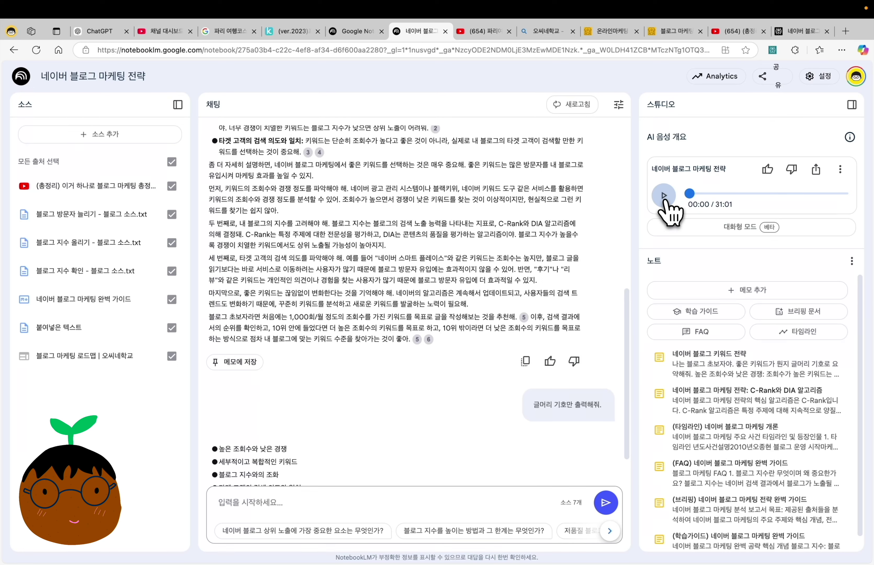
Listen to the start of the audio overview and try playing and joining it in interactive mode.
click(664, 196)
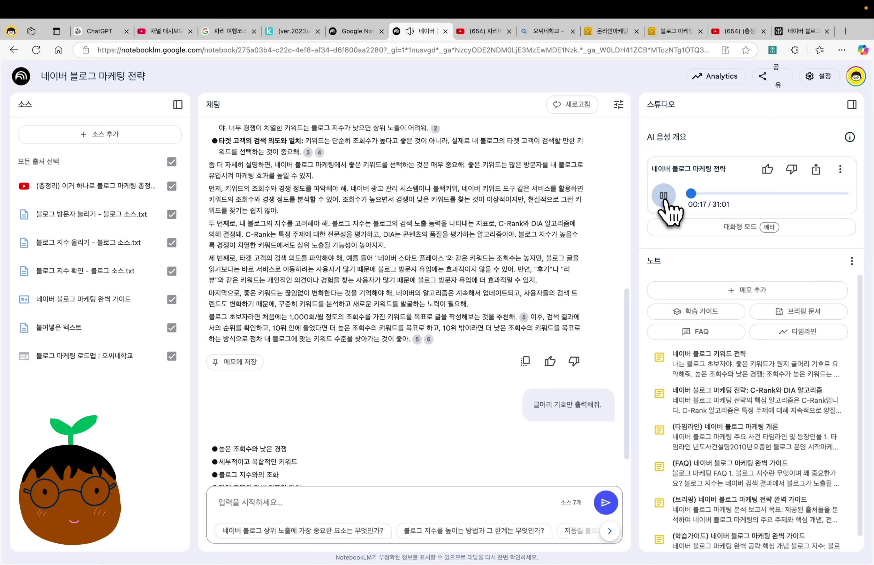
click(664, 195)
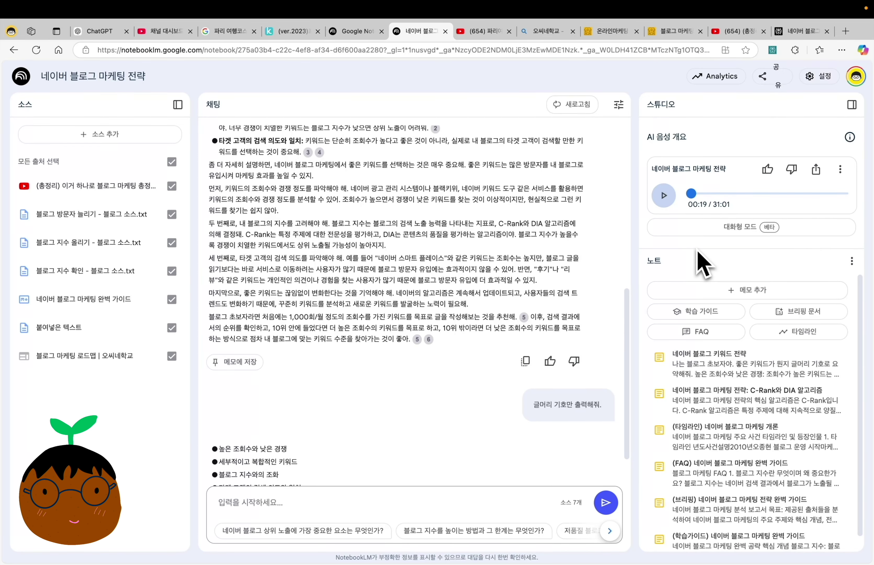
click(751, 230)
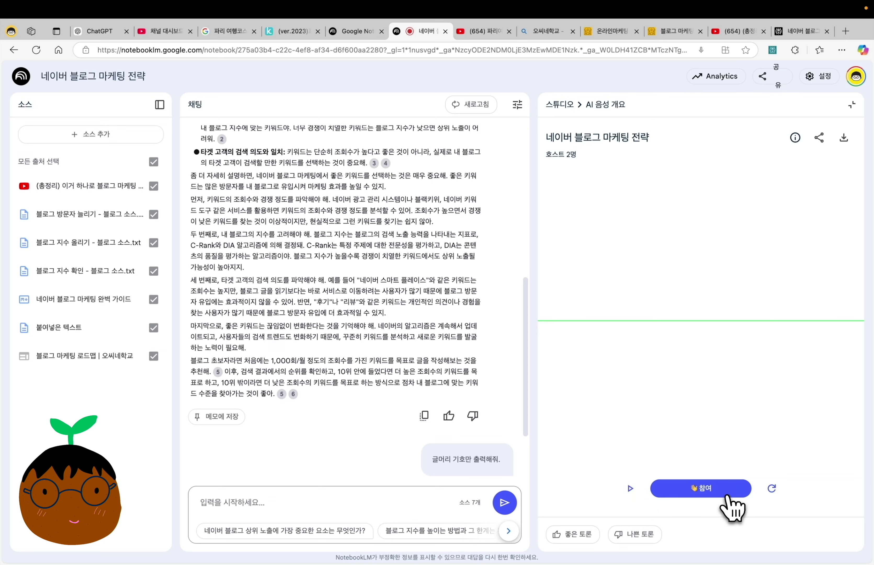
click(632, 492)
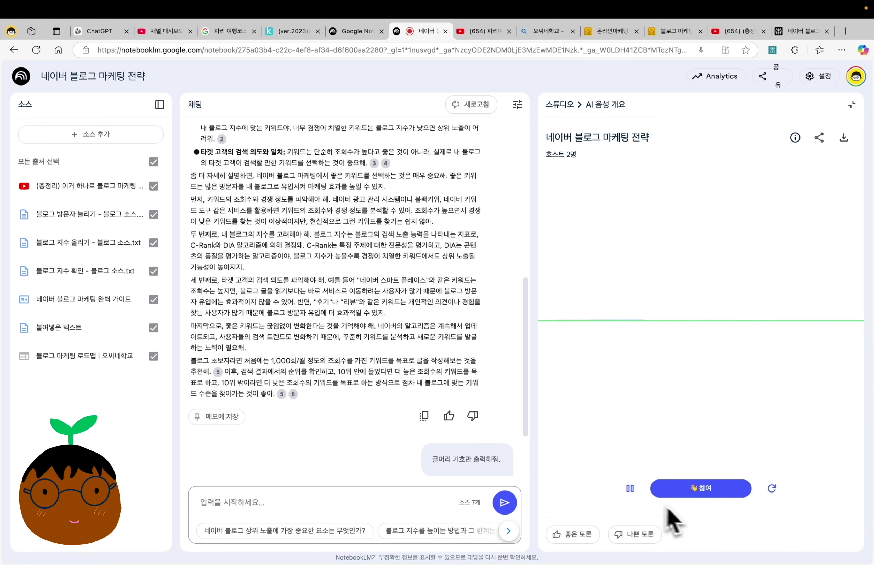
click(730, 494)
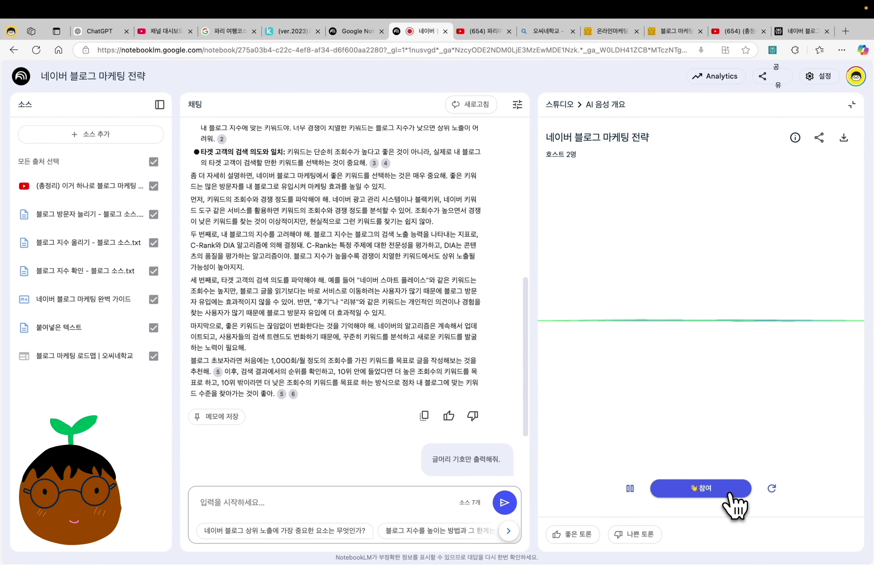
click(630, 489)
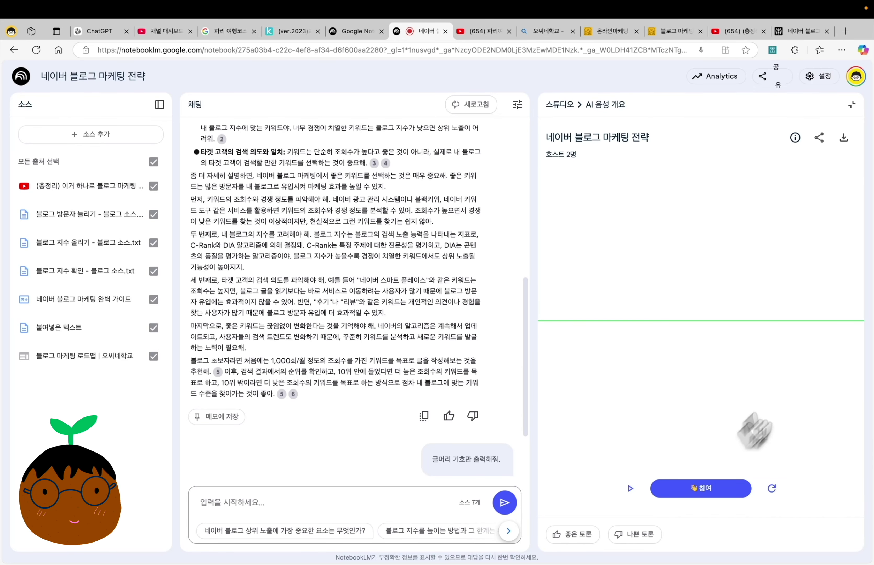
key(Escape)
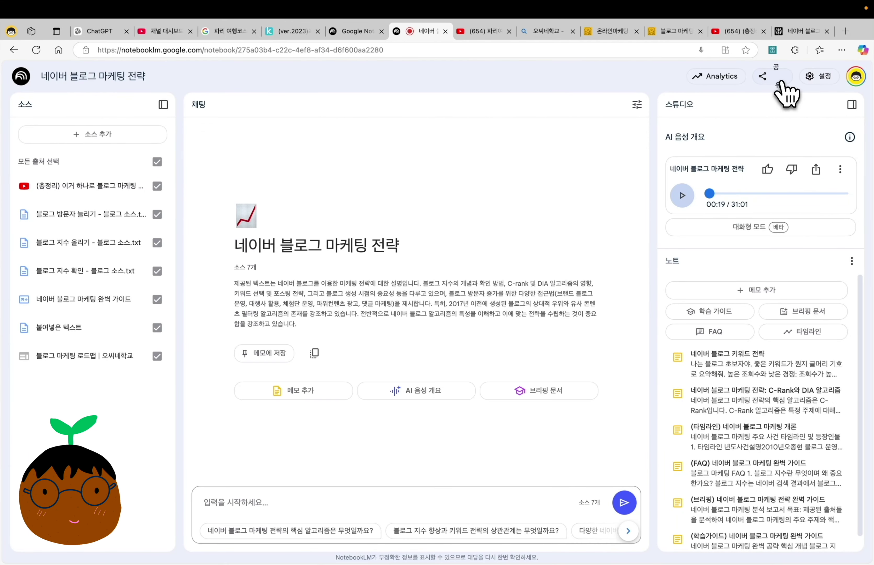
Open the 오씨네학교 마케팅 창고 notebook and look over its source list and source limit.
click(774, 77)
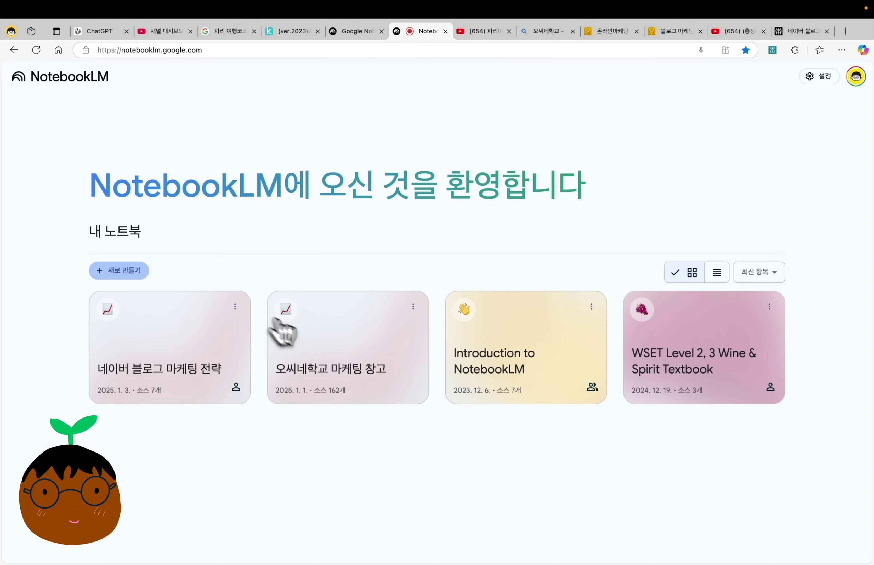
click(355, 347)
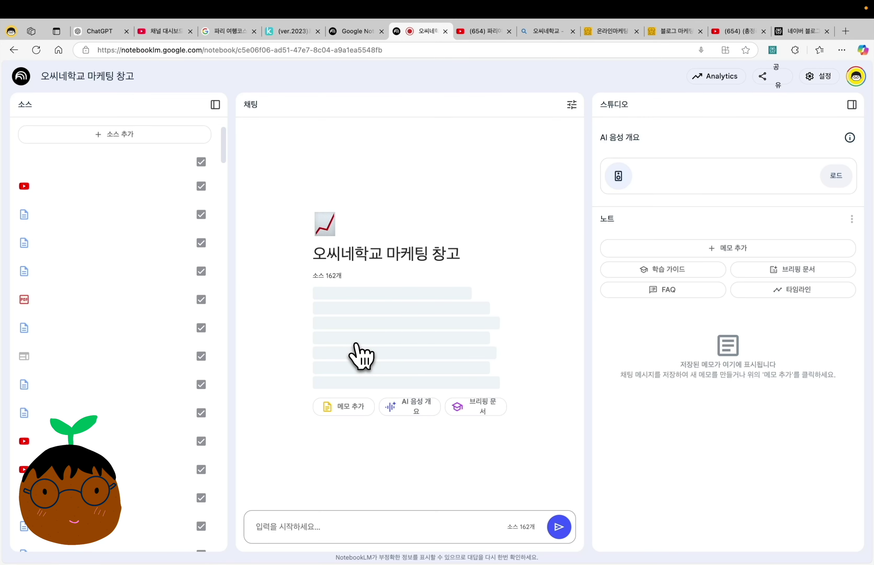
scroll(105, 383, down, 10)
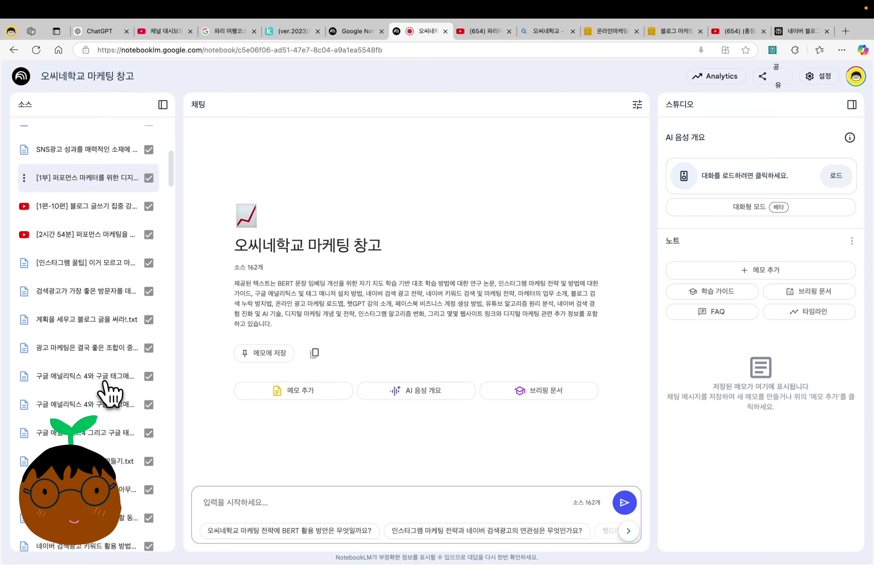
scroll(110, 257, up, 15)
click(136, 135)
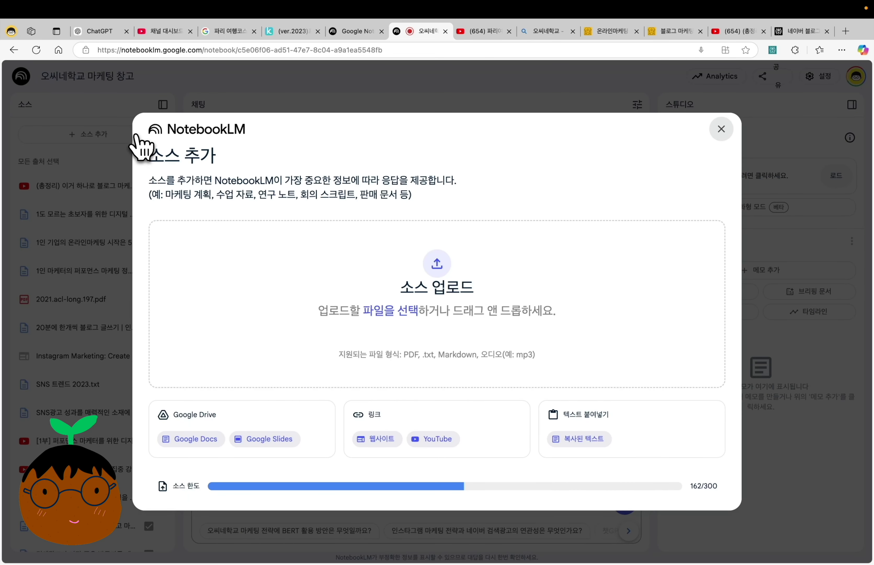
click(720, 128)
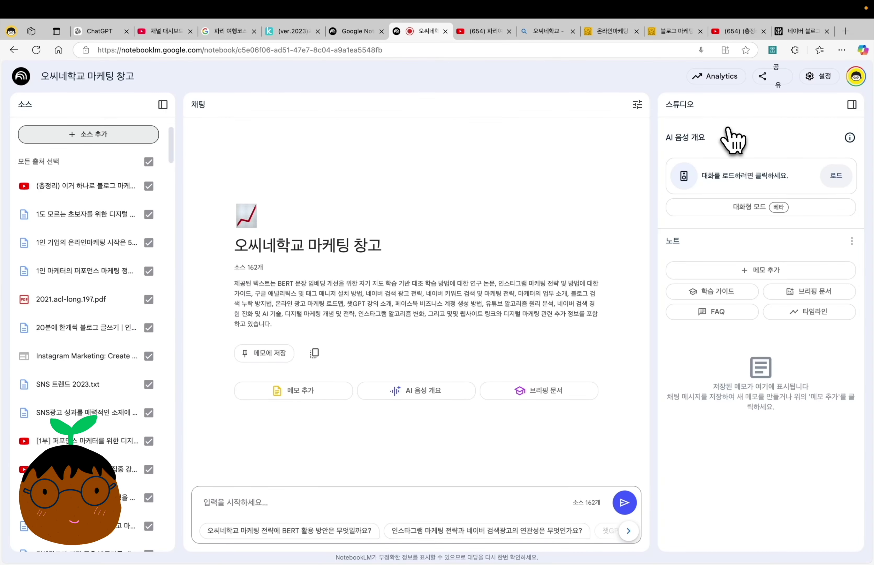
Ask the chat of the 오씨네학교 마케팅 창고 notebook "좋은 키워드란 무엇인가?".
click(269, 502)
text(좋은 키워드란 무엇인가?)
key(Return)
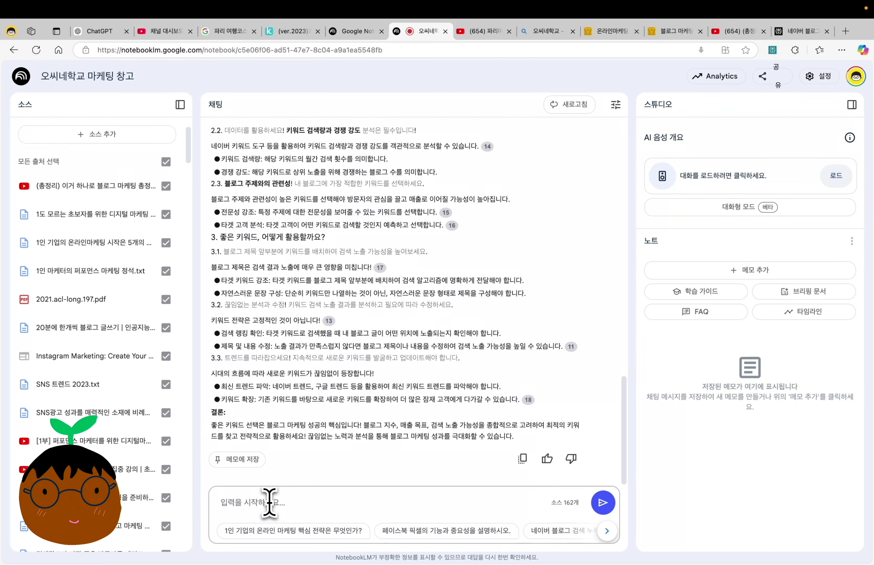
Examine the chat answer about good keywords, including its topic outline, cited sections and conclusion.
scroll(566, 204, up, 5)
scroll(565, 205, up, 10)
scroll(565, 205, up, 5)
scroll(565, 204, down, 5)
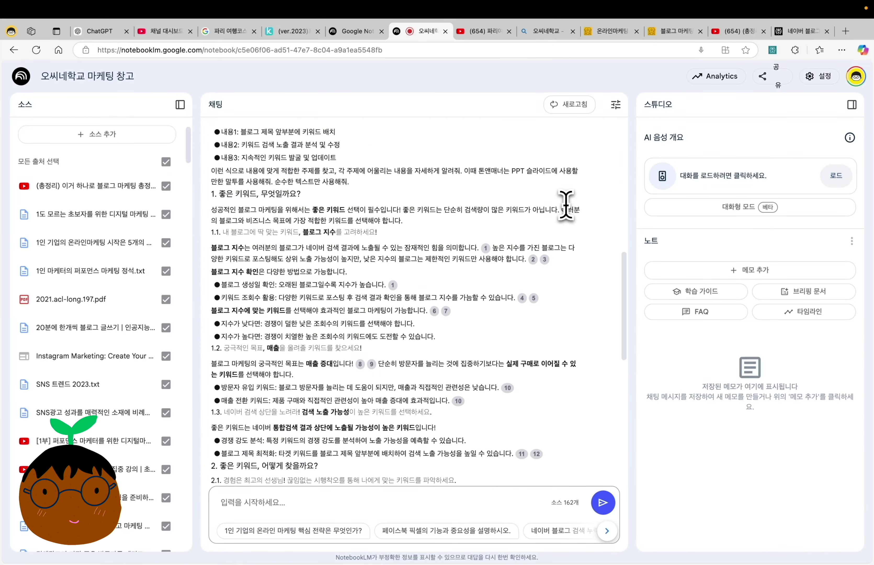
scroll(565, 205, down, 1)
scroll(565, 204, down, 6)
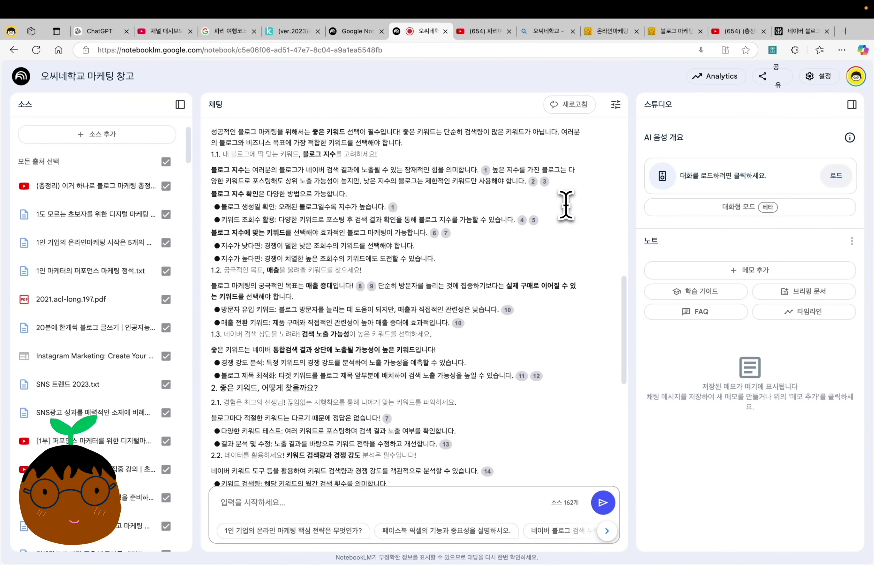
scroll(565, 204, down, 1)
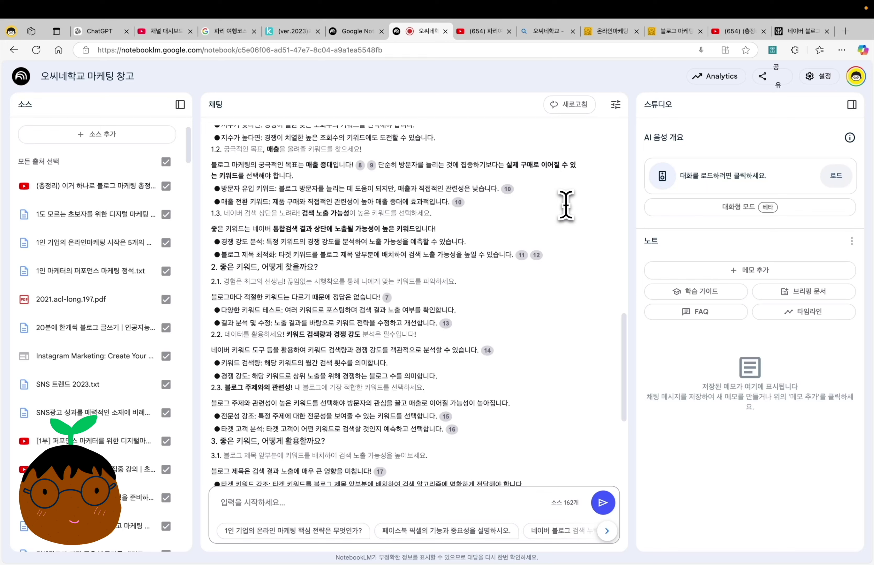
scroll(565, 204, down, 10)
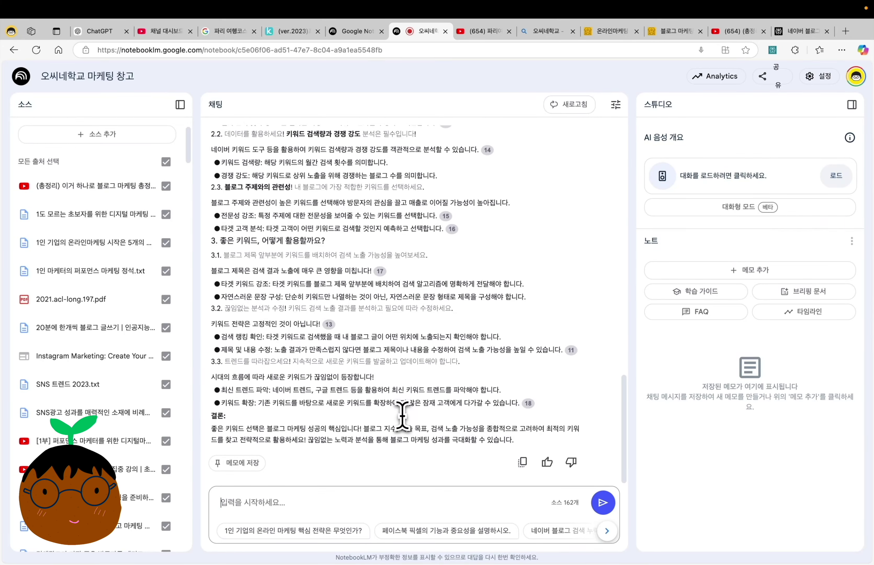
scroll(523, 409, up, 5)
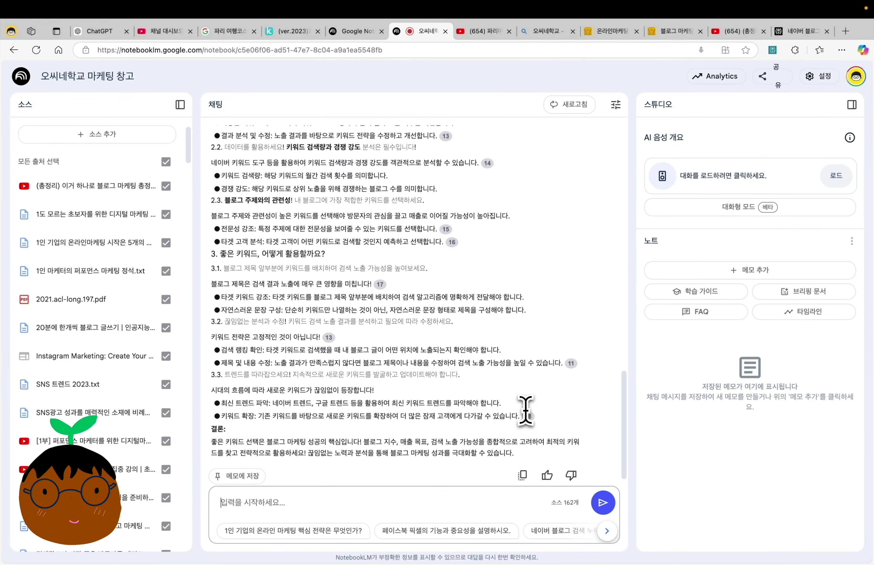
scroll(525, 409, up, 15)
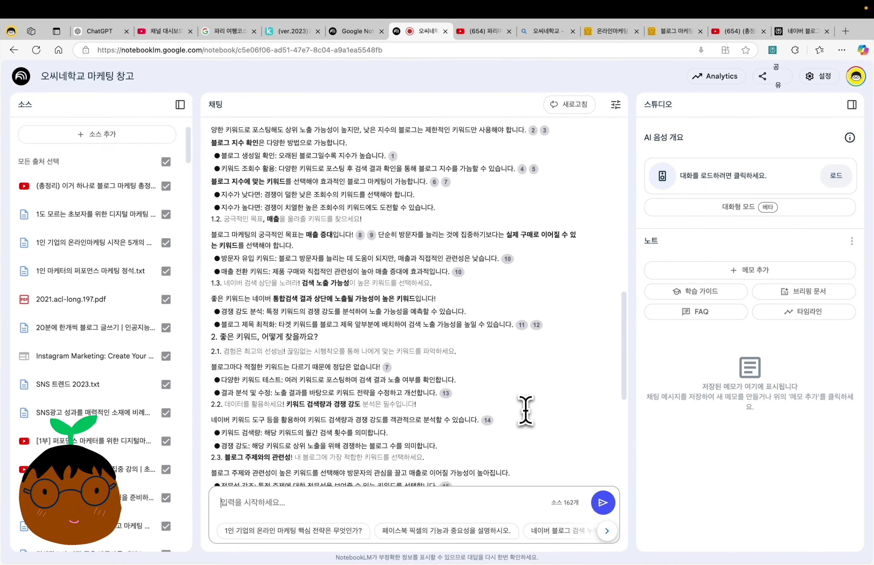
scroll(525, 409, up, 2)
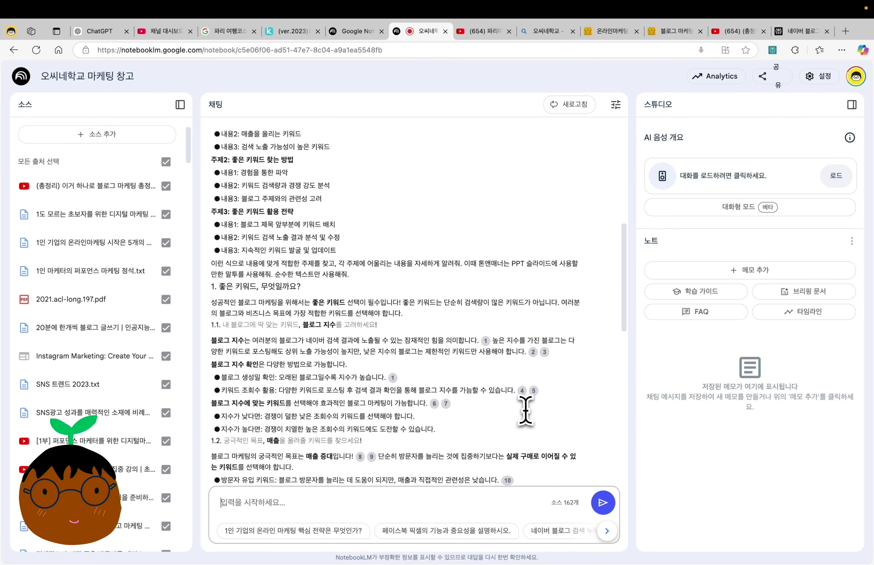